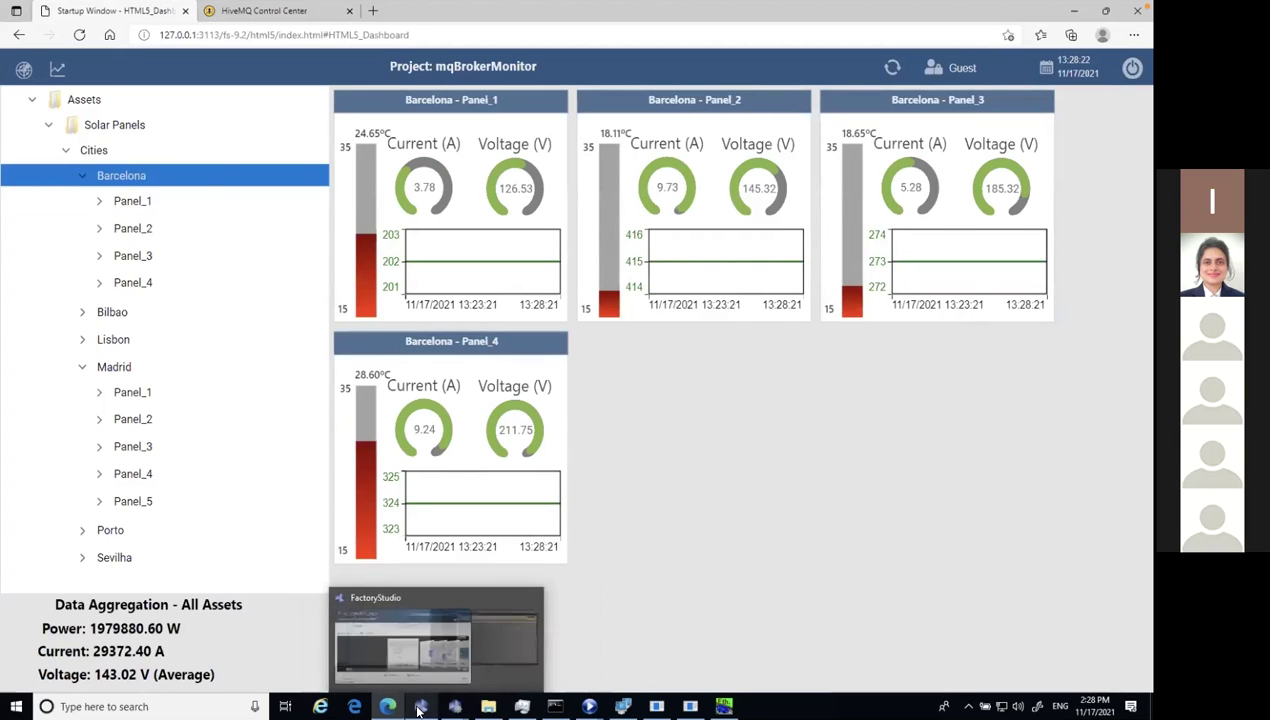
Show the FactoryStudio project list full screen, then the home page of the running mqBrokerMonitor project with its Edge to Cloud demo
click(420, 707)
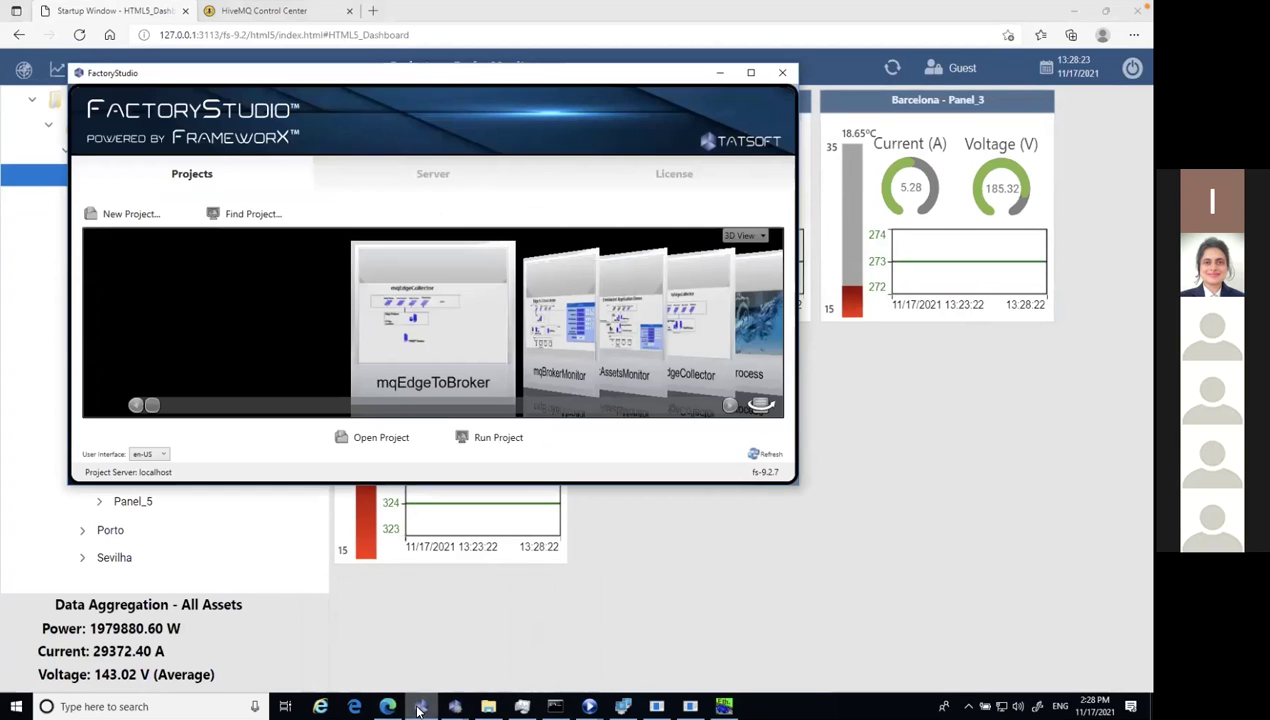
click(751, 73)
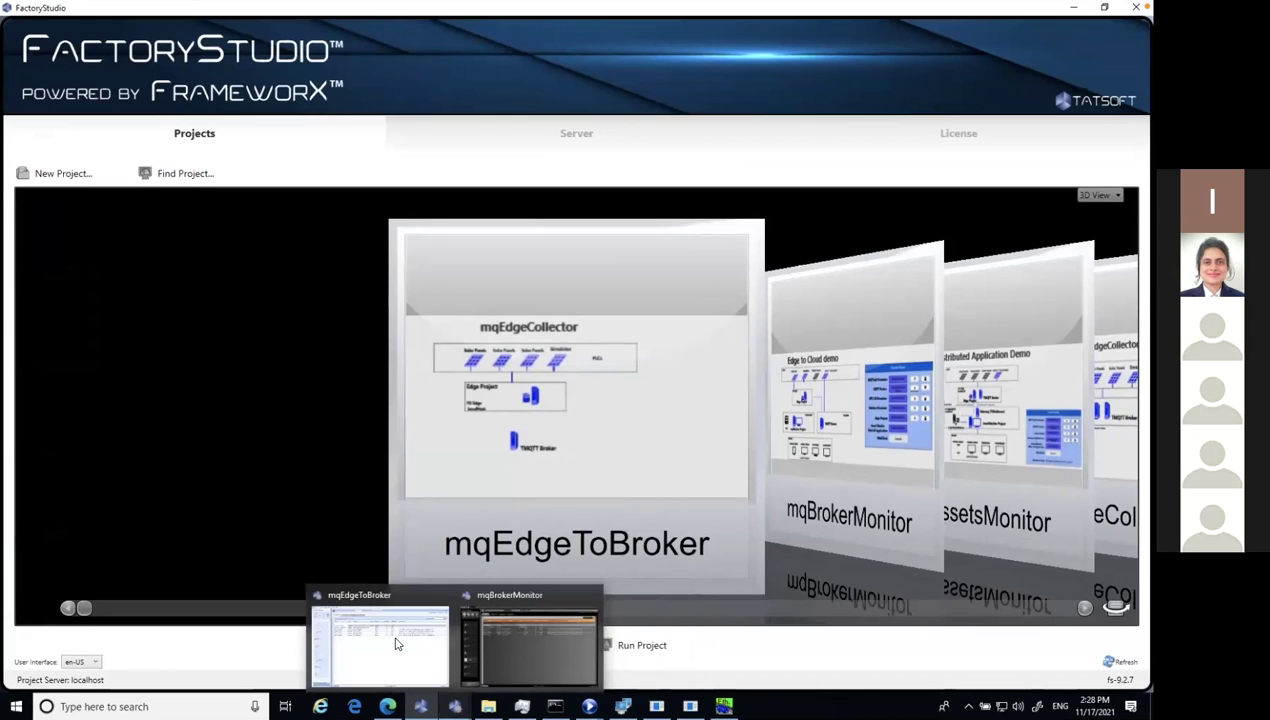
click(638, 705)
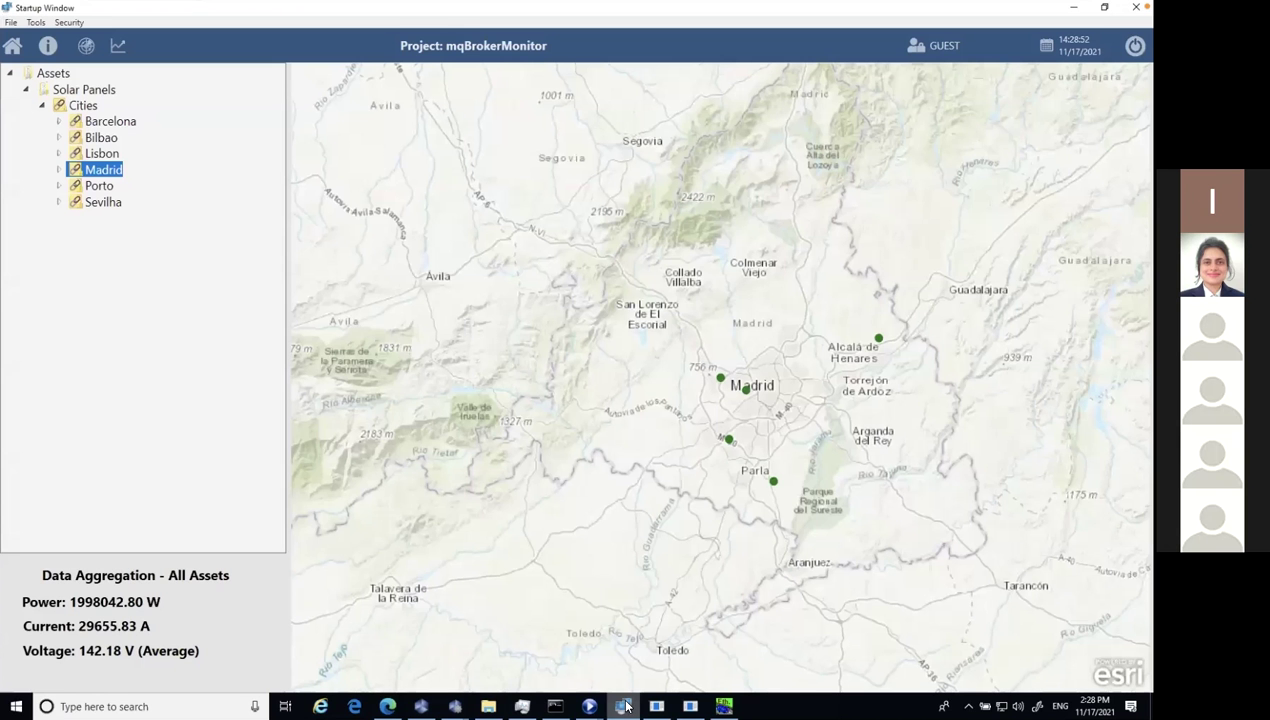
click(13, 46)
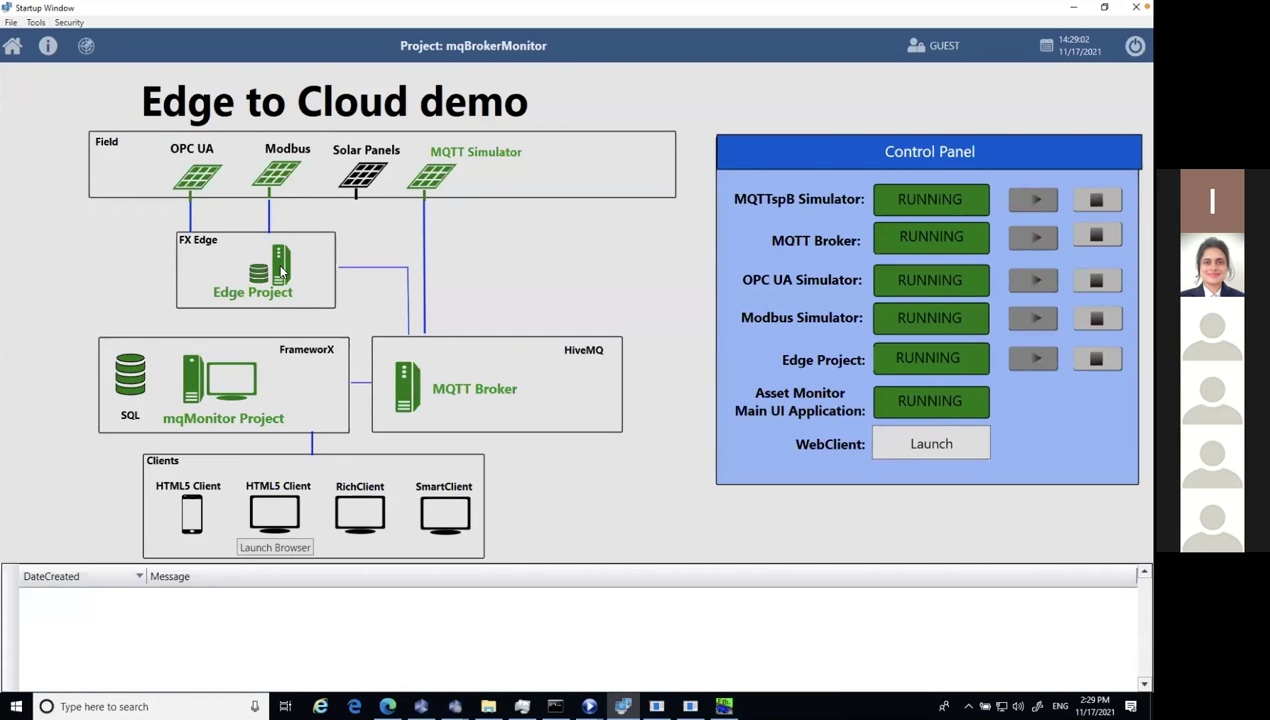
Switch to the mqEdgeToBroker project's configuration and review its SolarPanel template members and tag objects
click(421, 706)
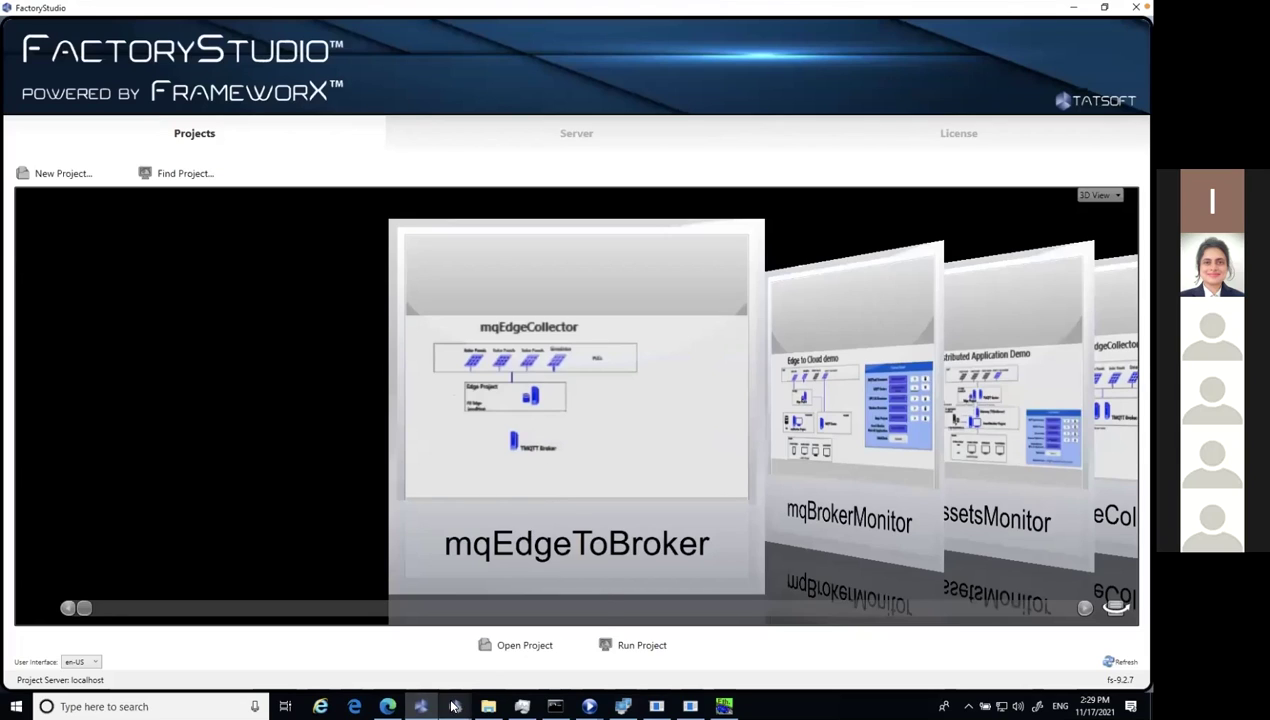
mouse_move(453, 706)
click(413, 646)
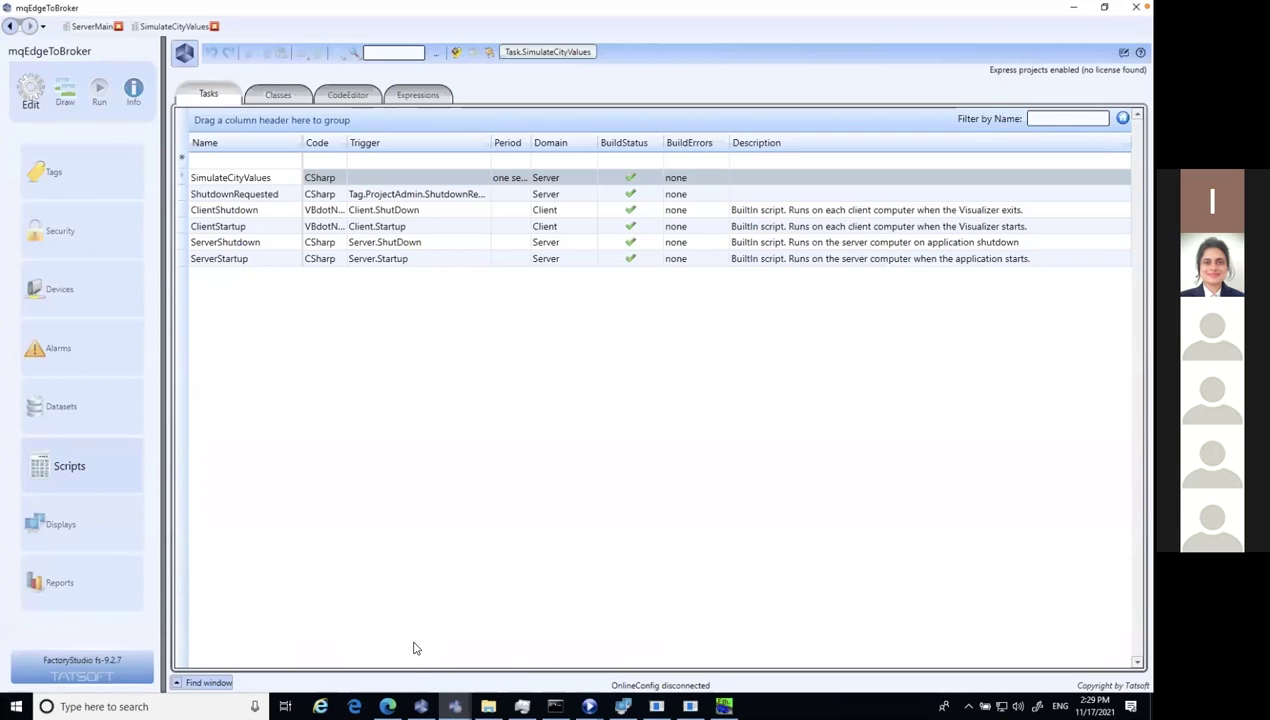
click(88, 190)
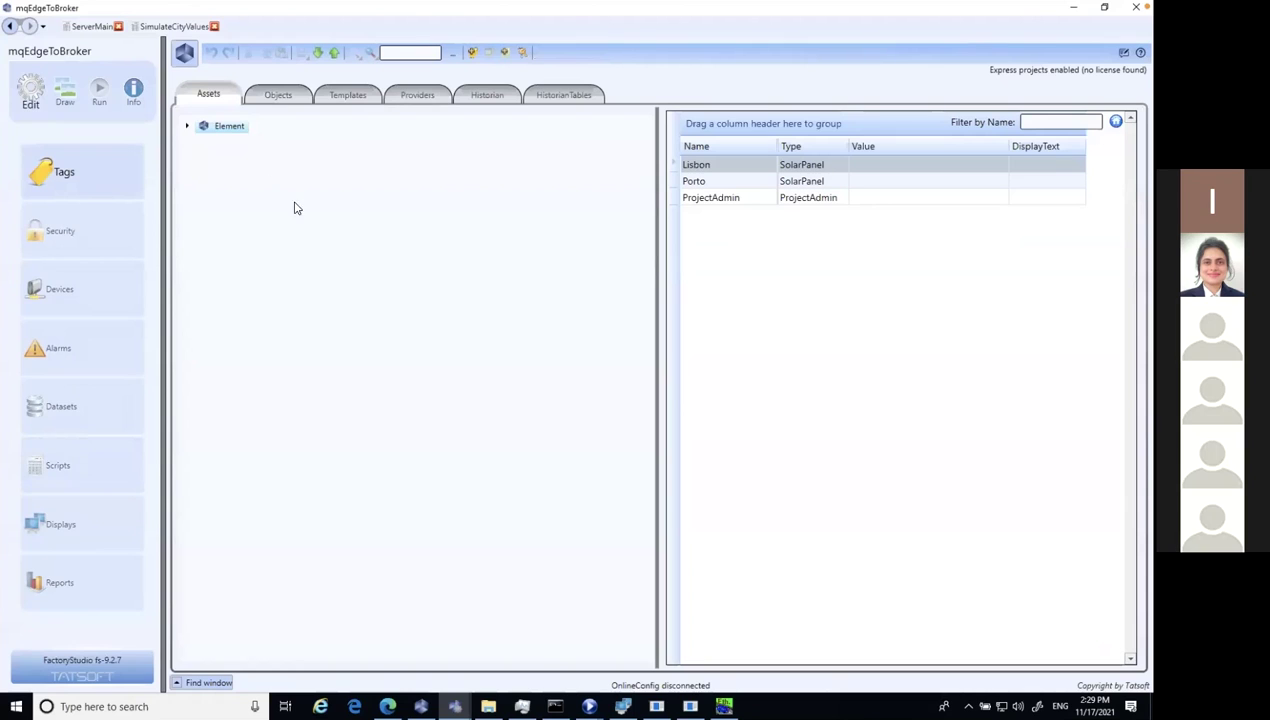
click(350, 96)
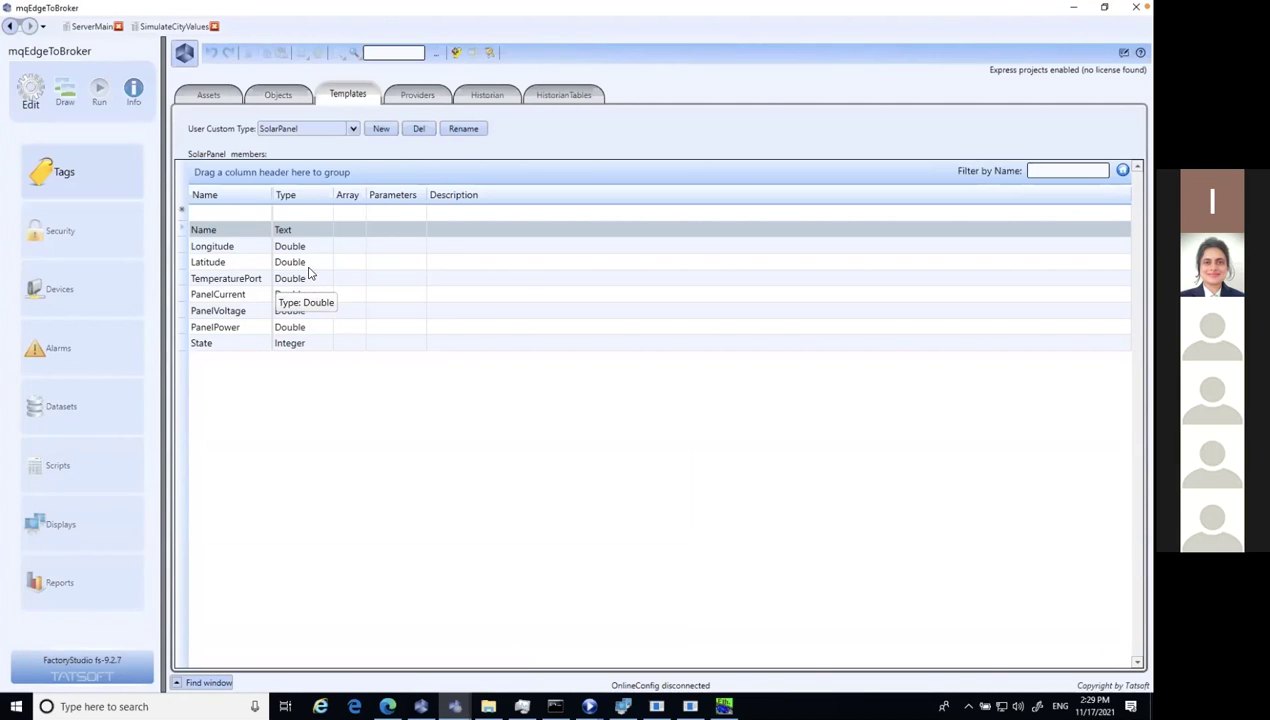
click(282, 94)
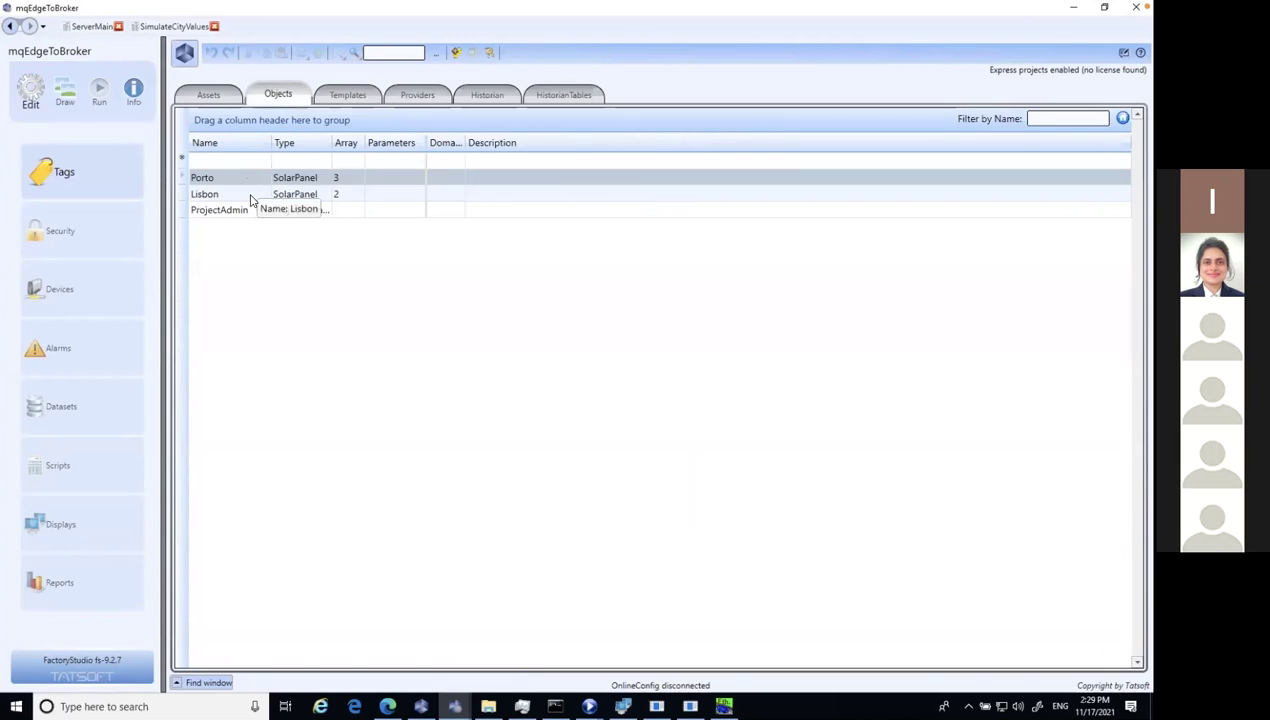
Expand Lisbon and Porto in the asset tree to view their array elements, then return to the tag objects list
click(237, 96)
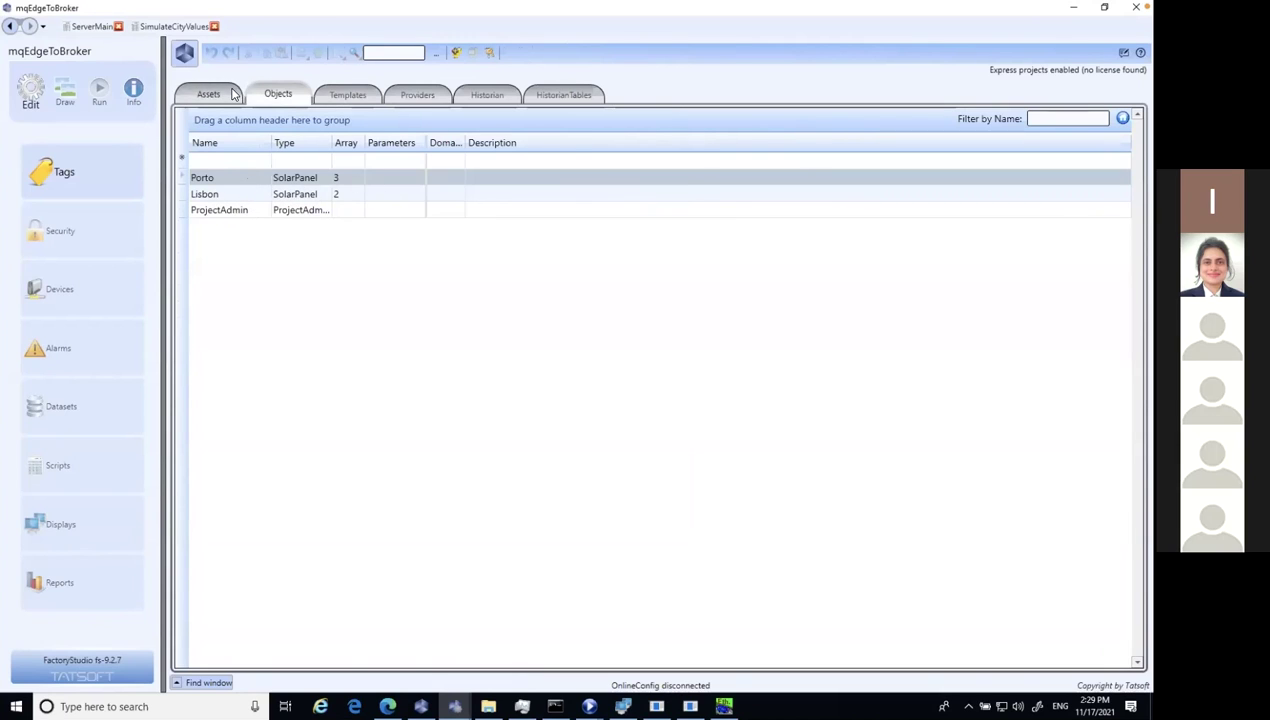
click(201, 129)
double_click(203, 129)
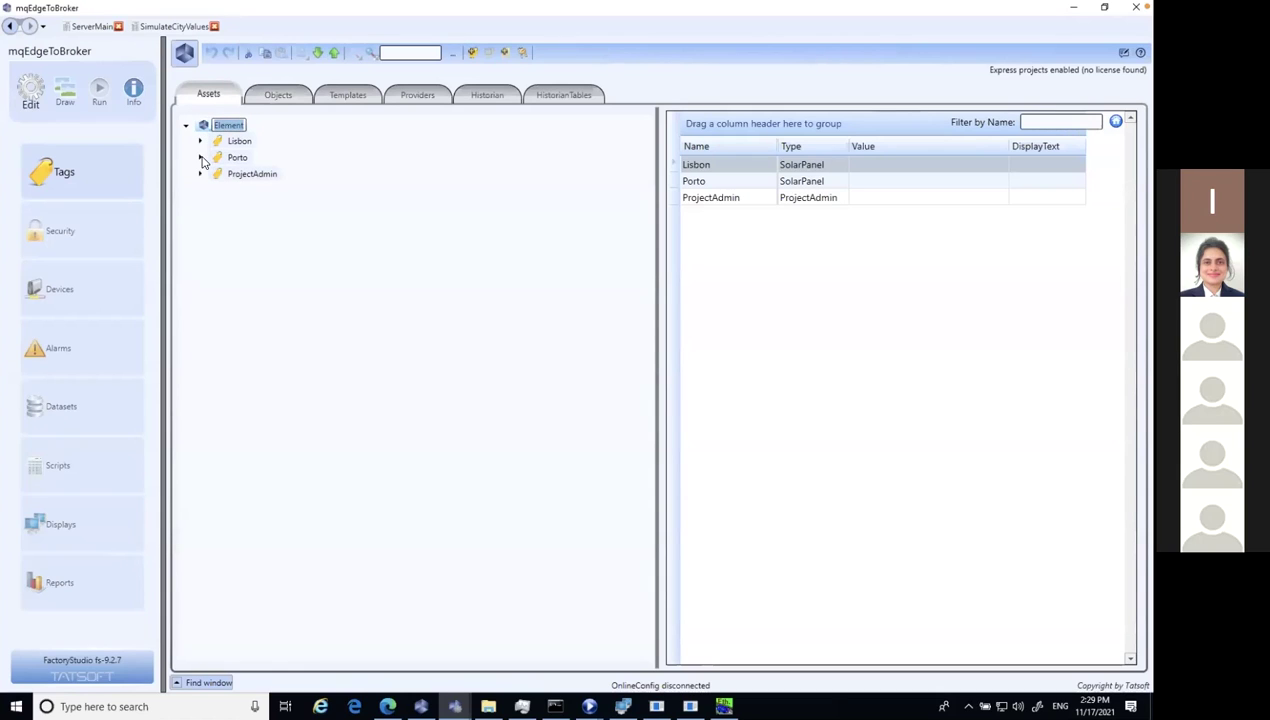
click(201, 158)
click(200, 141)
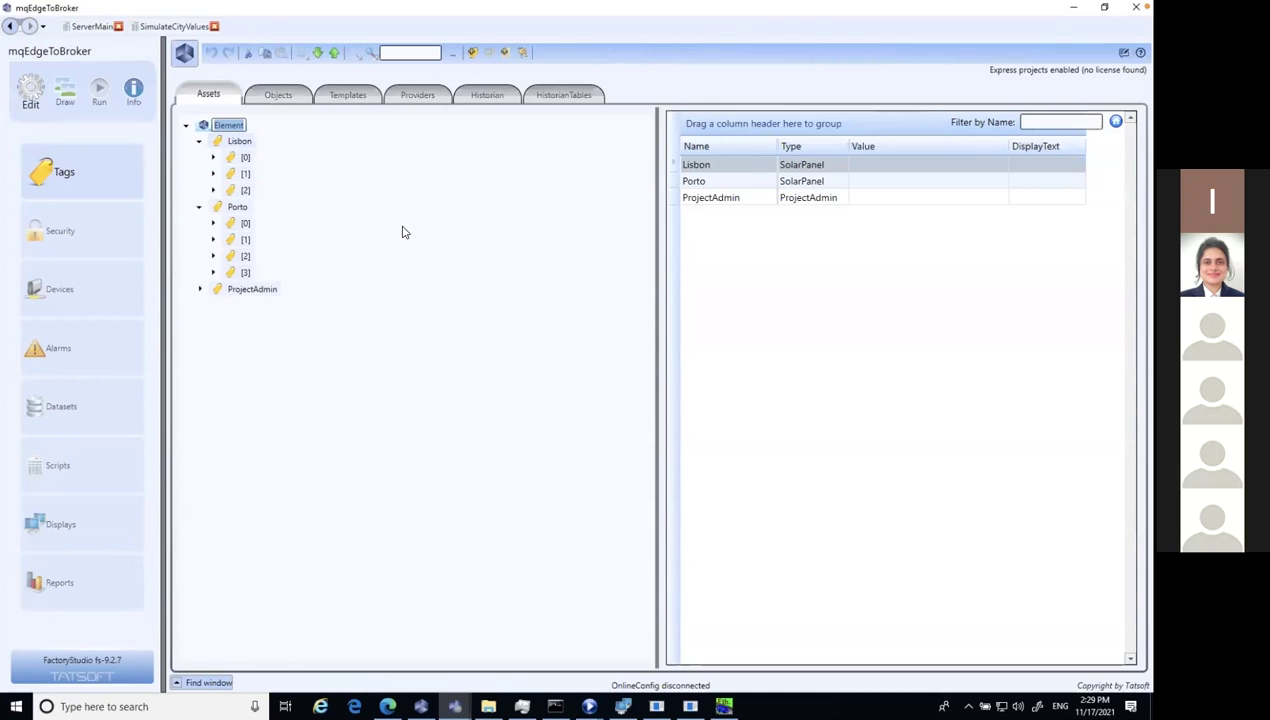
click(286, 106)
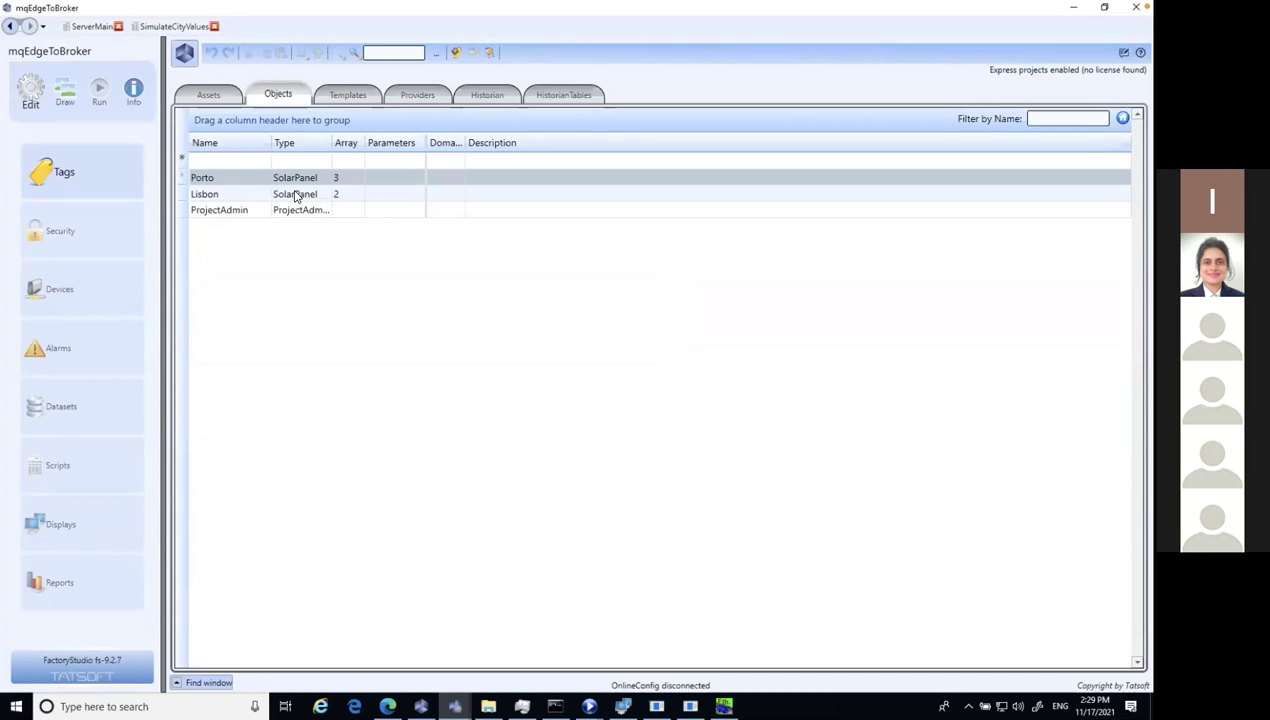
Review the device nodes and select the modbus1 and OPC_UA1 nodes together
click(83, 296)
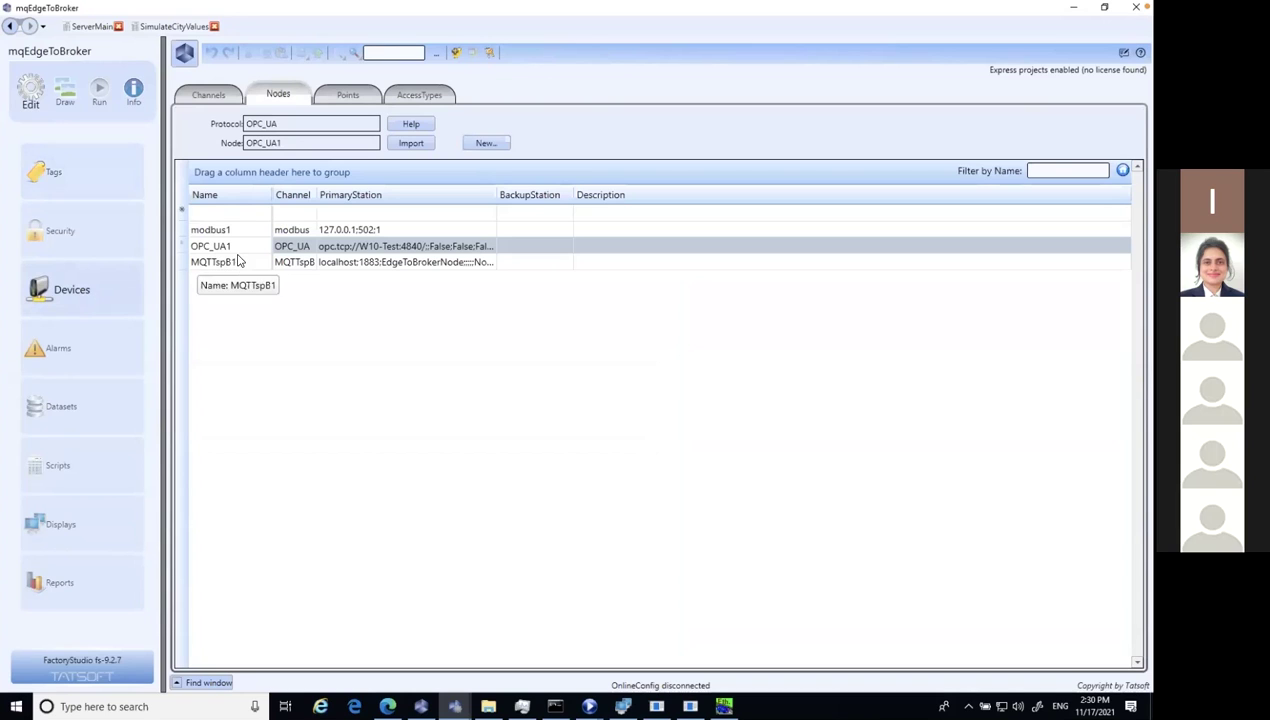
click(248, 218)
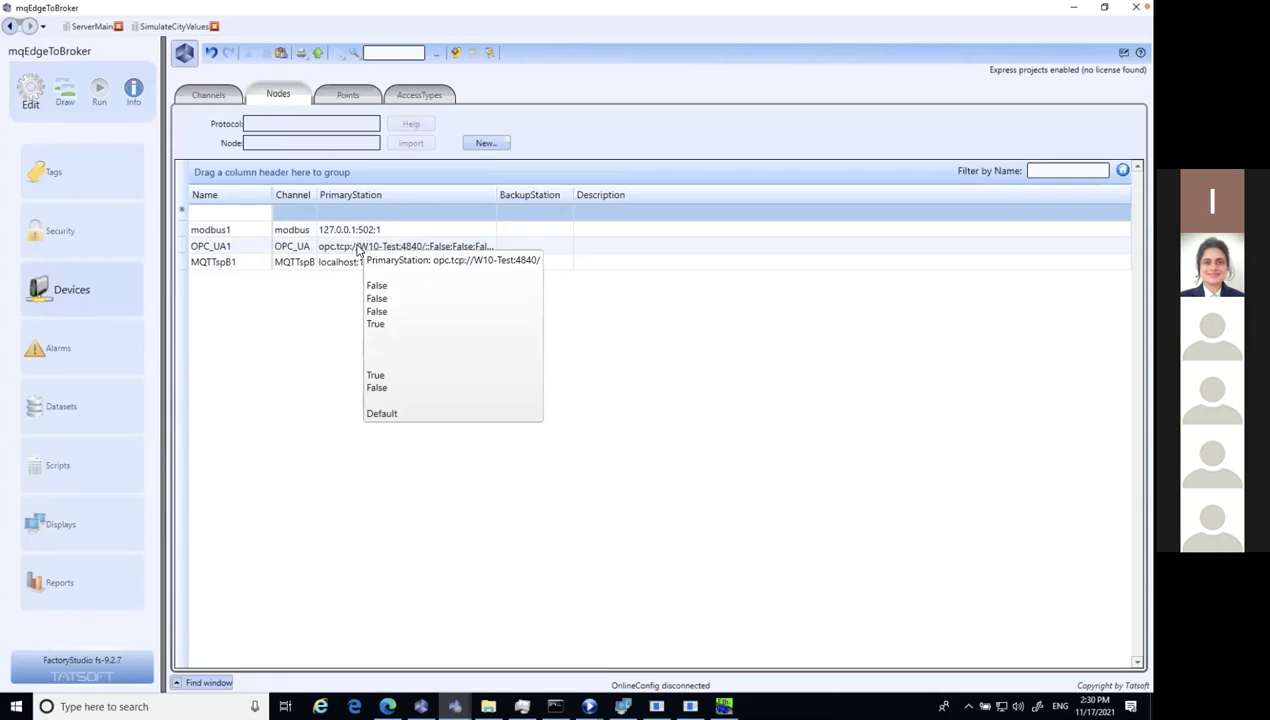
click(356, 230)
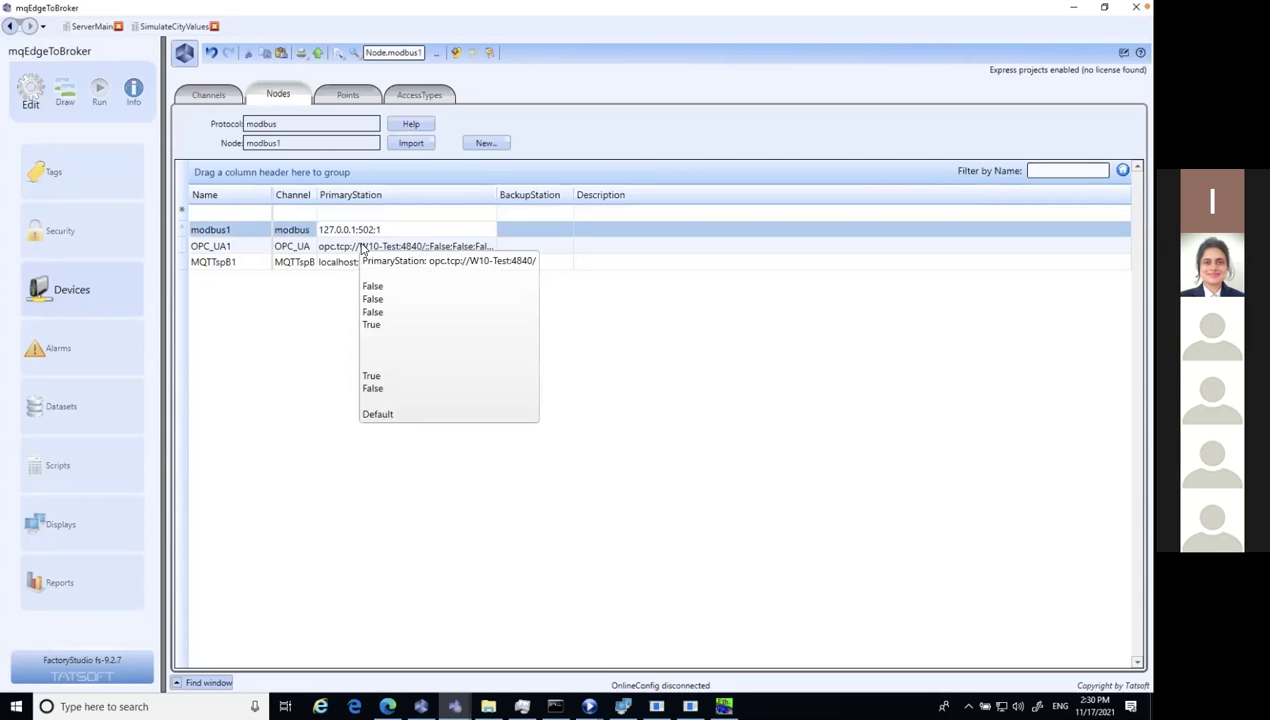
shift+click(361, 247)
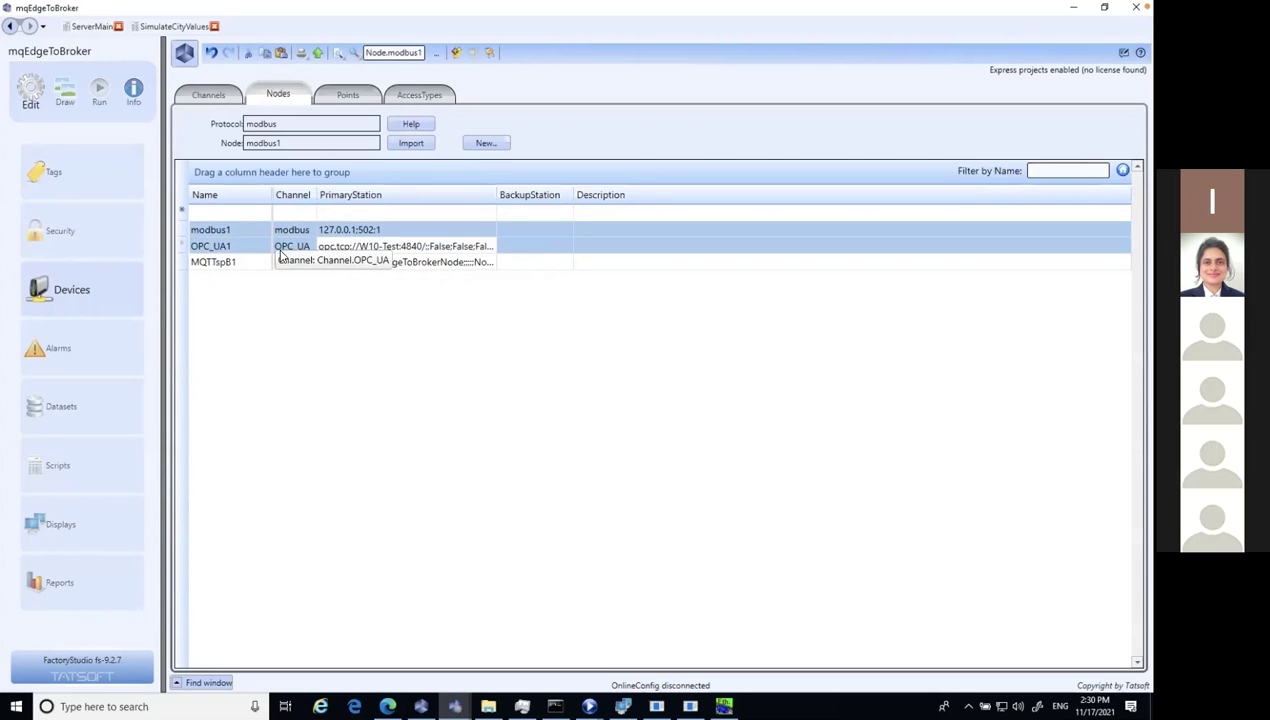
Browse the full list of installed communication protocols for the device channels, then close it without changing the selected protocol
click(228, 97)
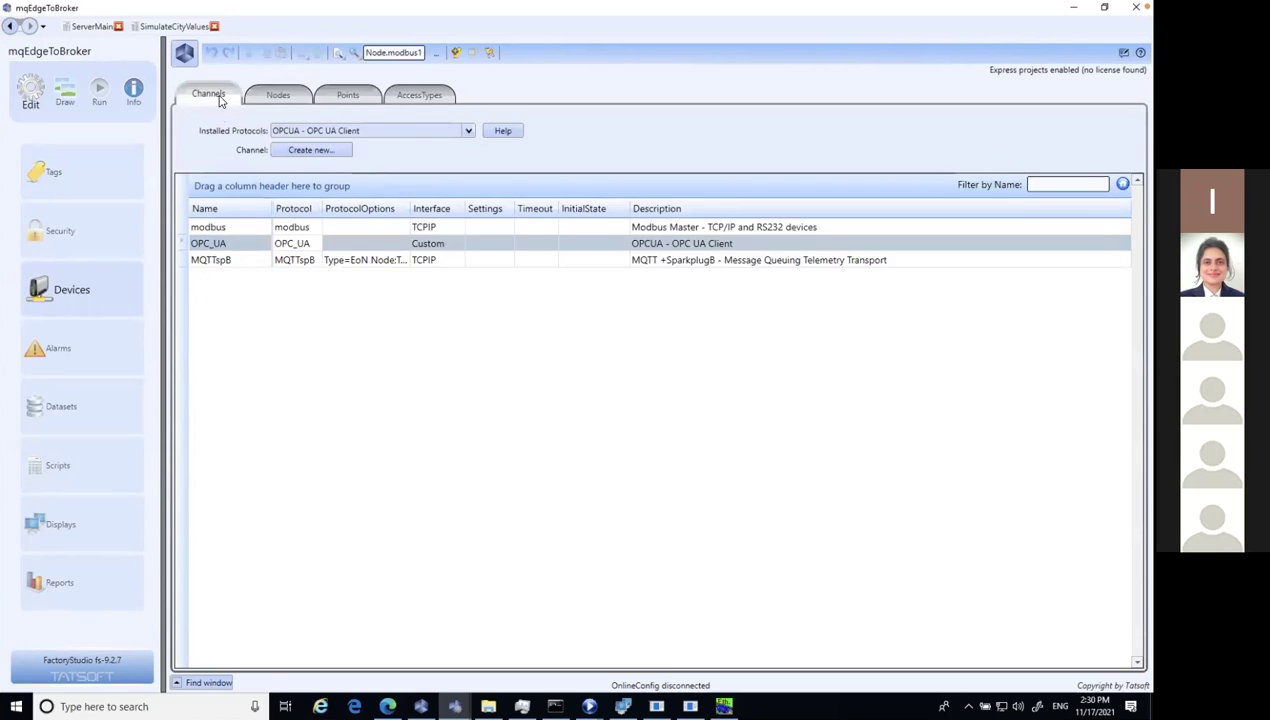
click(469, 131)
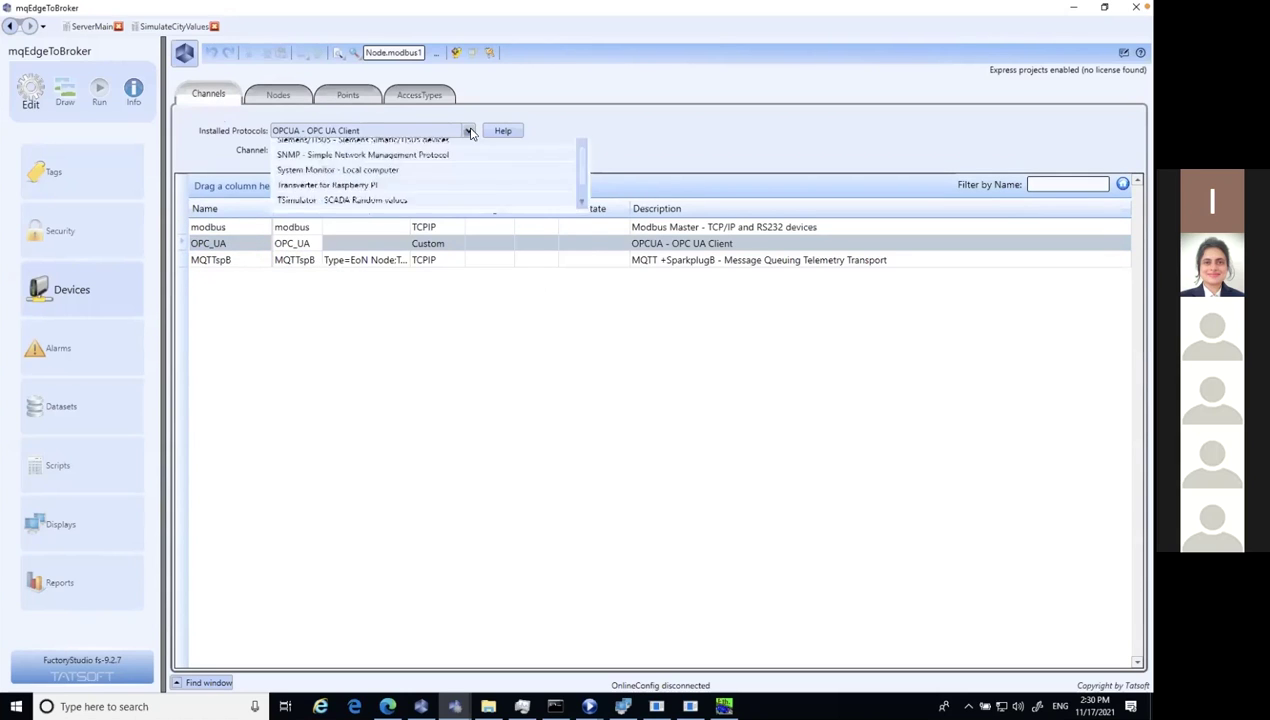
drag(582, 292, 585, 328)
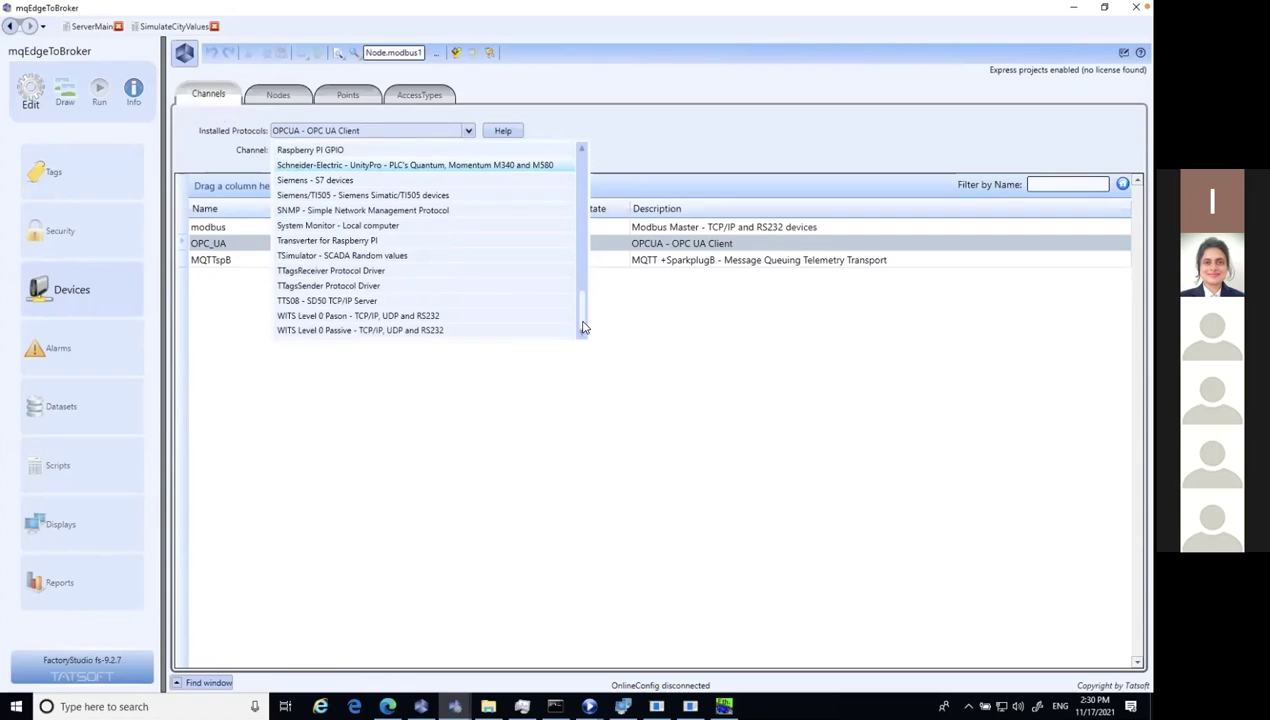
scroll(564, 162, up, 15)
scroll(580, 224, down, 8)
scroll(590, 280, down, 4)
scroll(578, 180, up, 15)
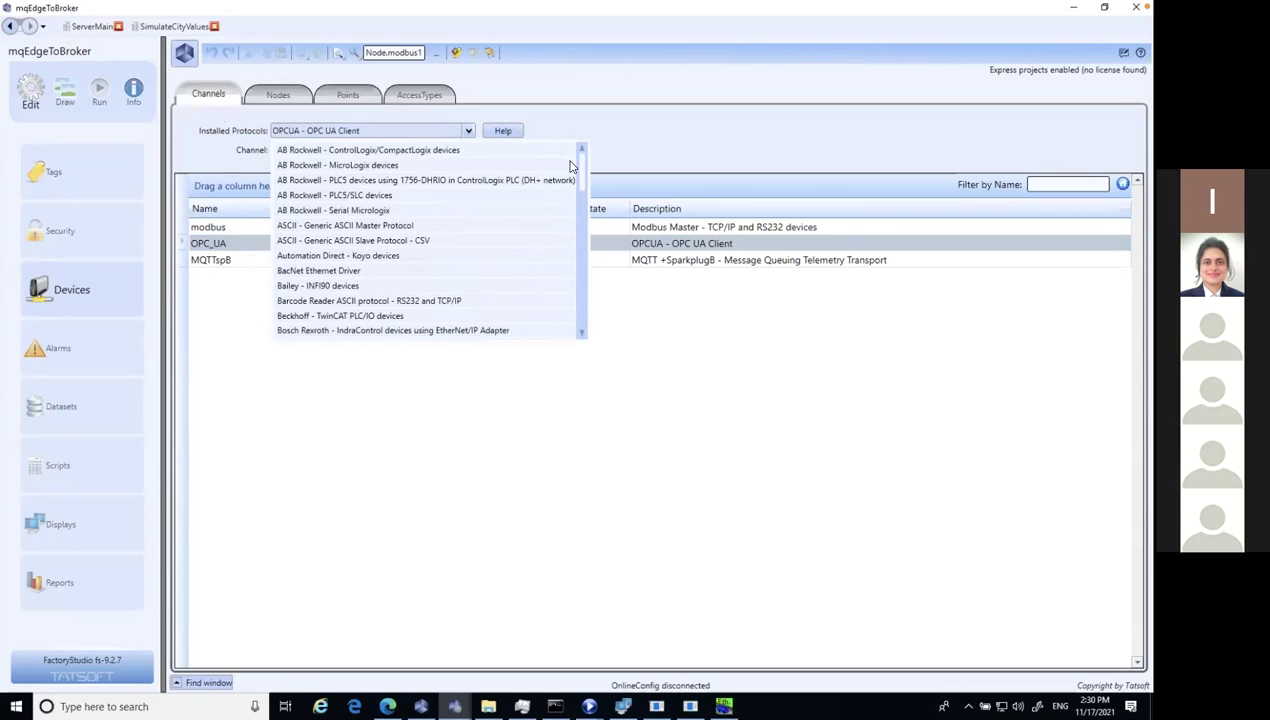
drag(572, 165, 587, 281)
scroll(588, 297, down, 2)
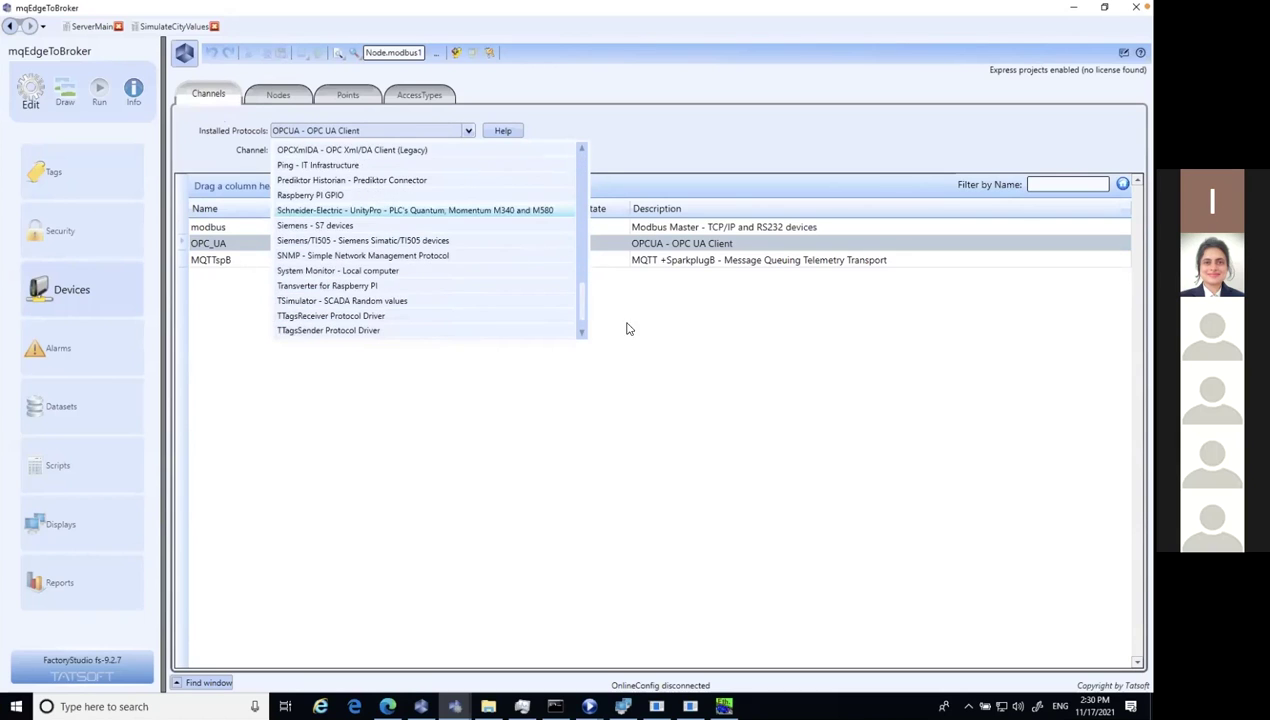
click(630, 330)
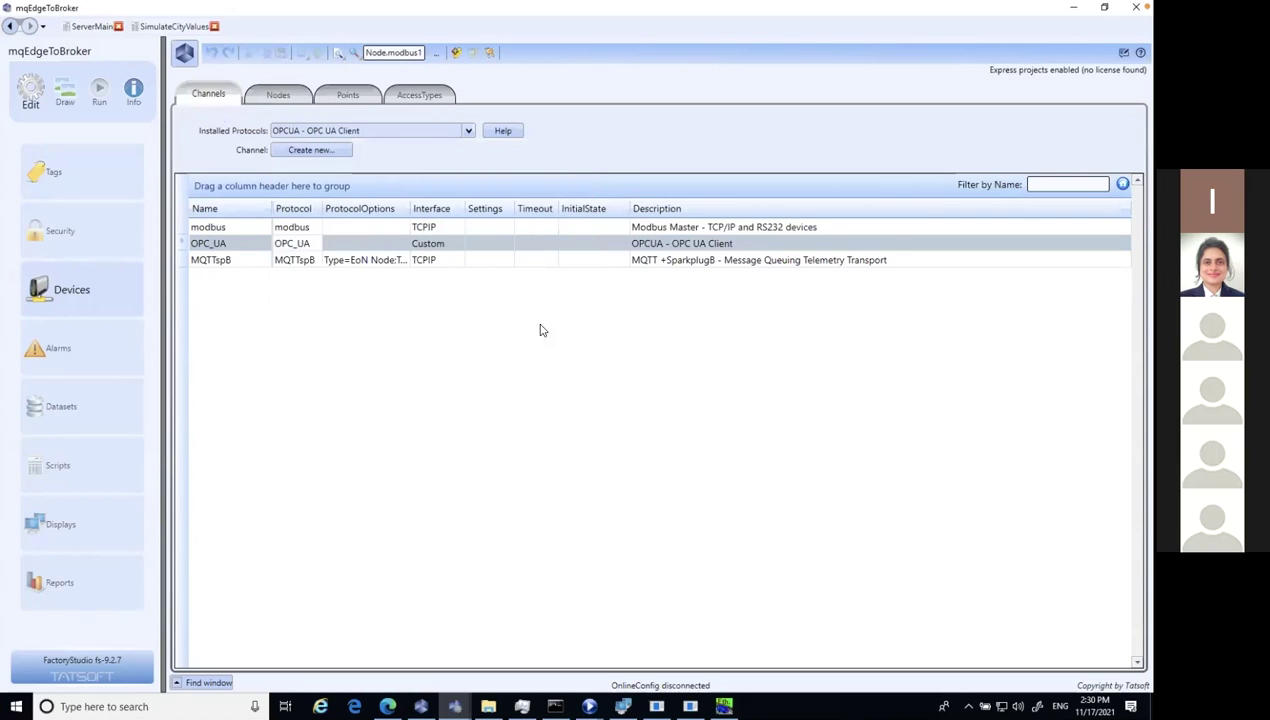
Group the device points by node and collapse the MQTTspB1 group
click(281, 97)
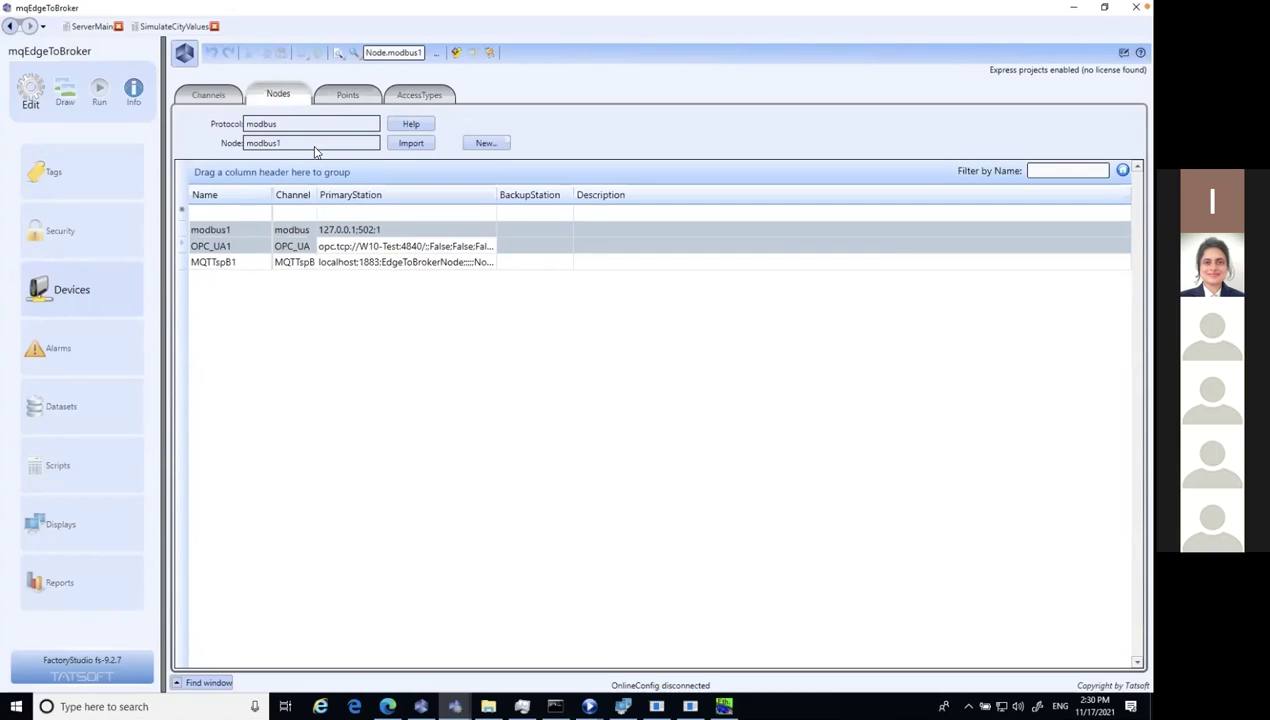
click(347, 94)
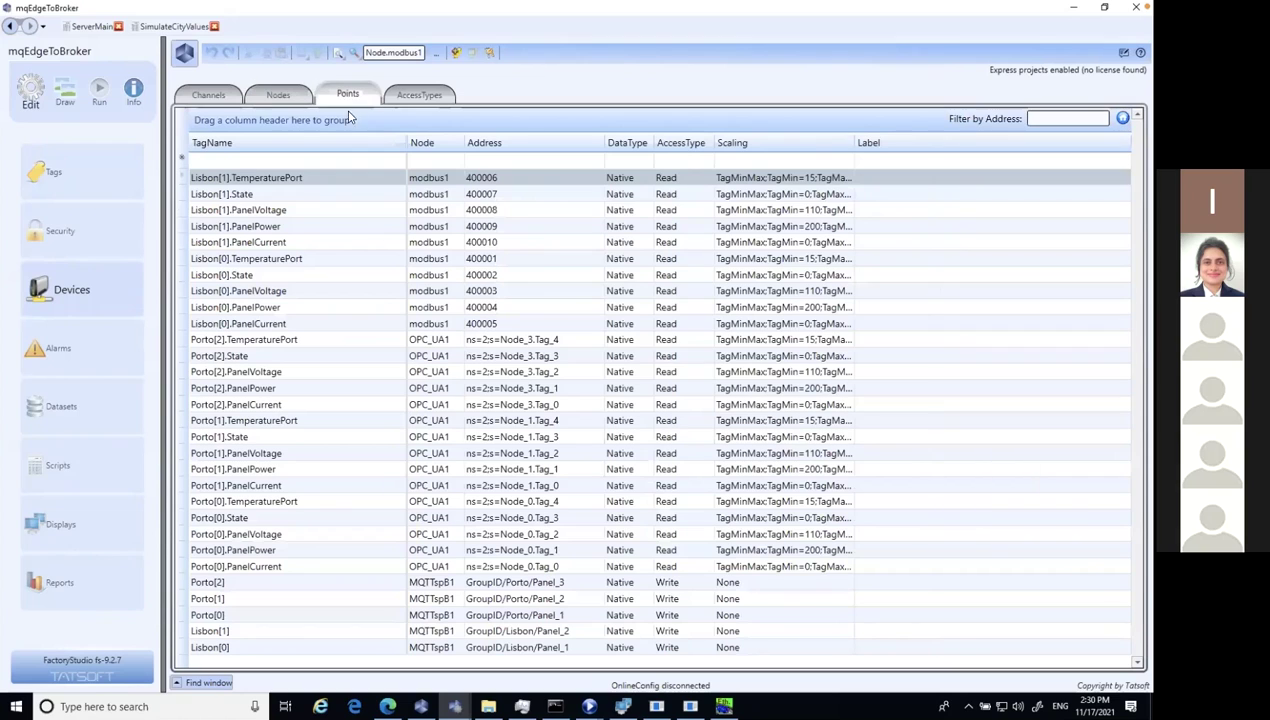
drag(421, 147, 399, 121)
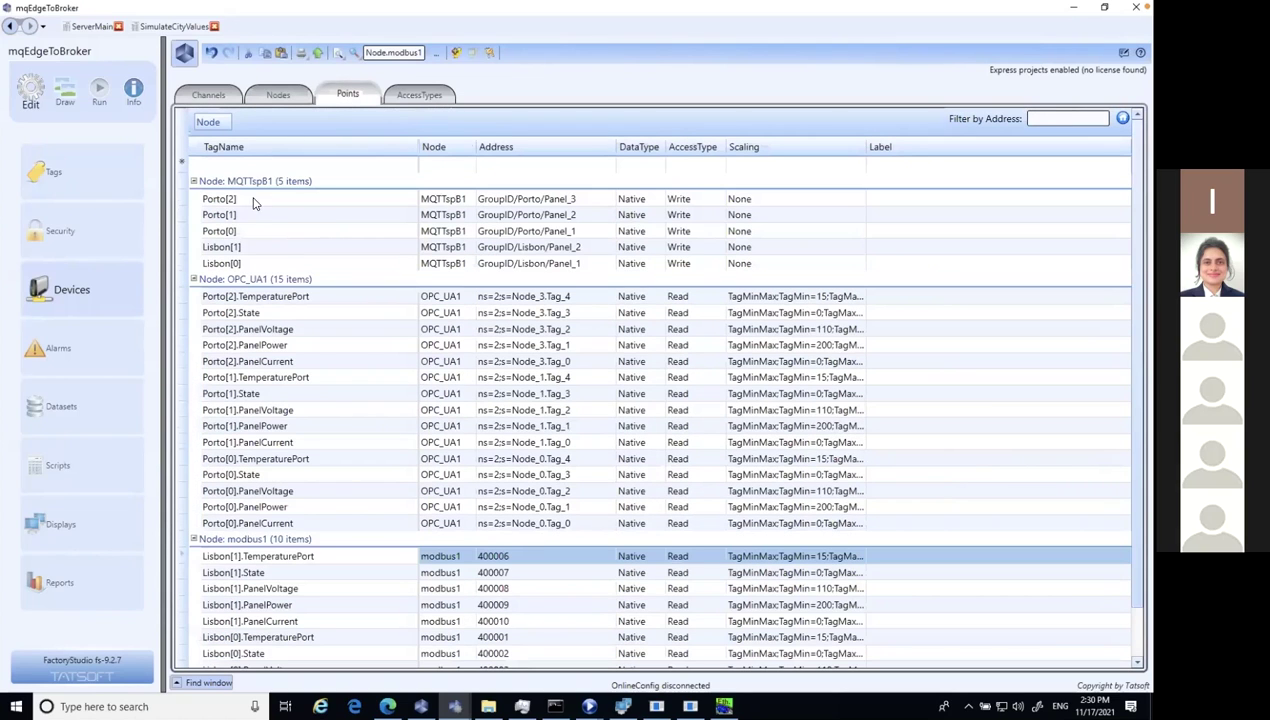
click(194, 181)
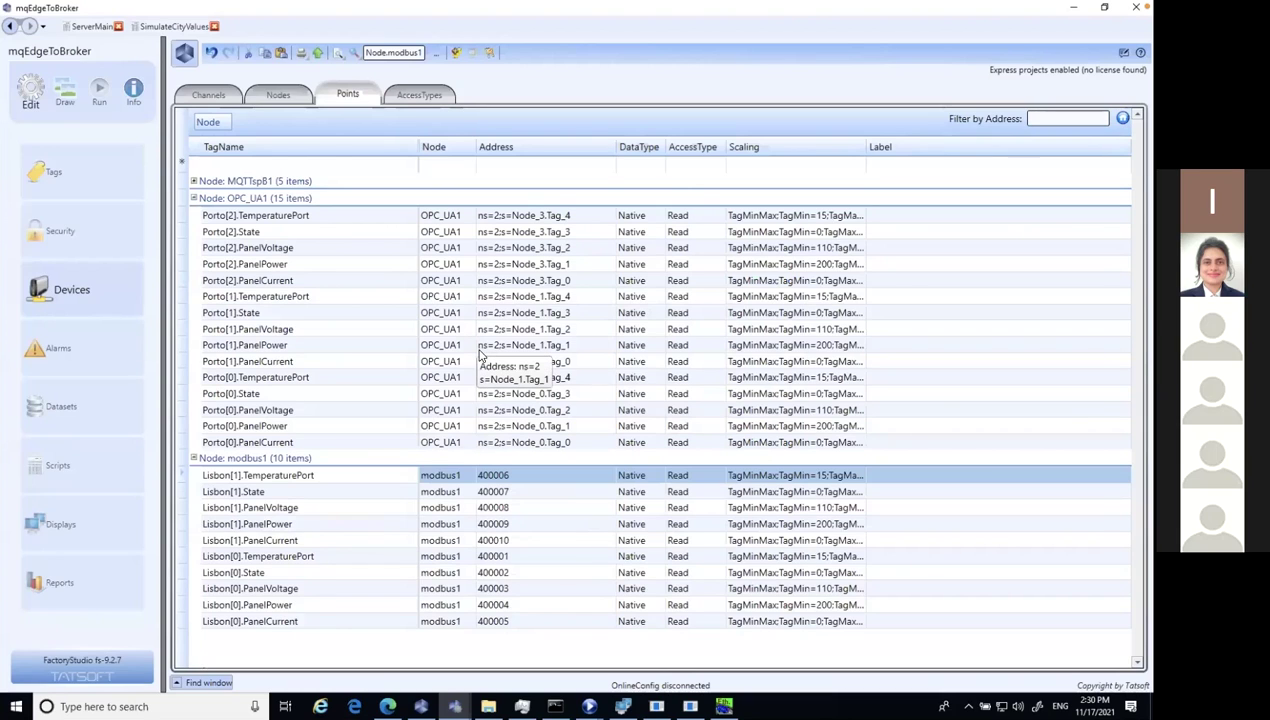
Inspect a Lisbon modbus point and a Porto OPC UA point, and widen the Scaling column to show its full values
click(506, 523)
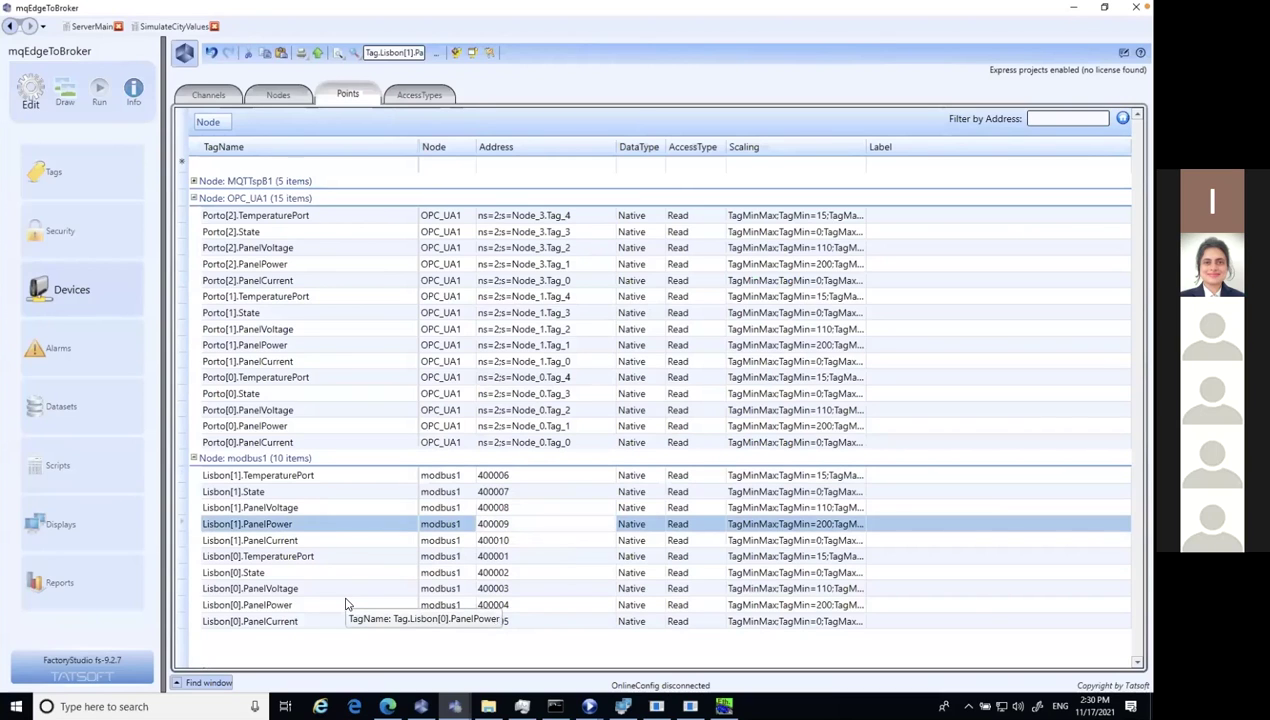
click(543, 329)
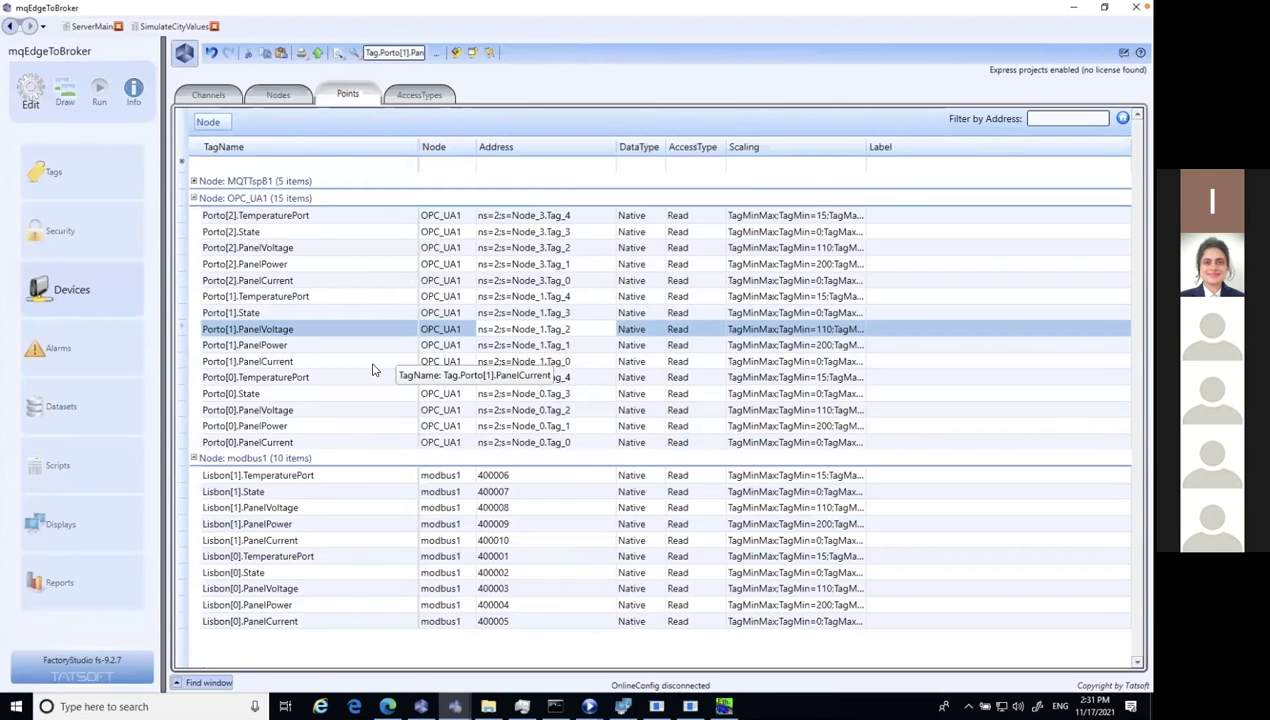
drag(862, 149, 1000, 149)
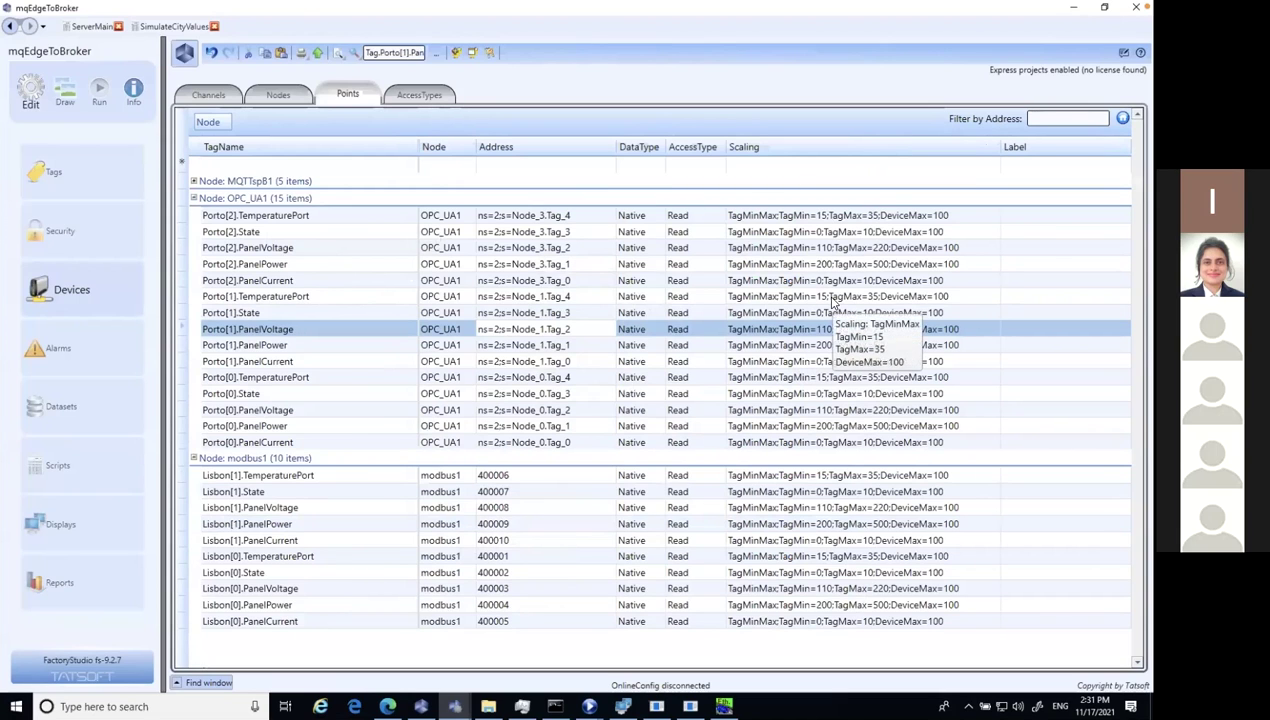
Check which code languages are available for a new script task, then leave the script tasks without creating one
click(56, 470)
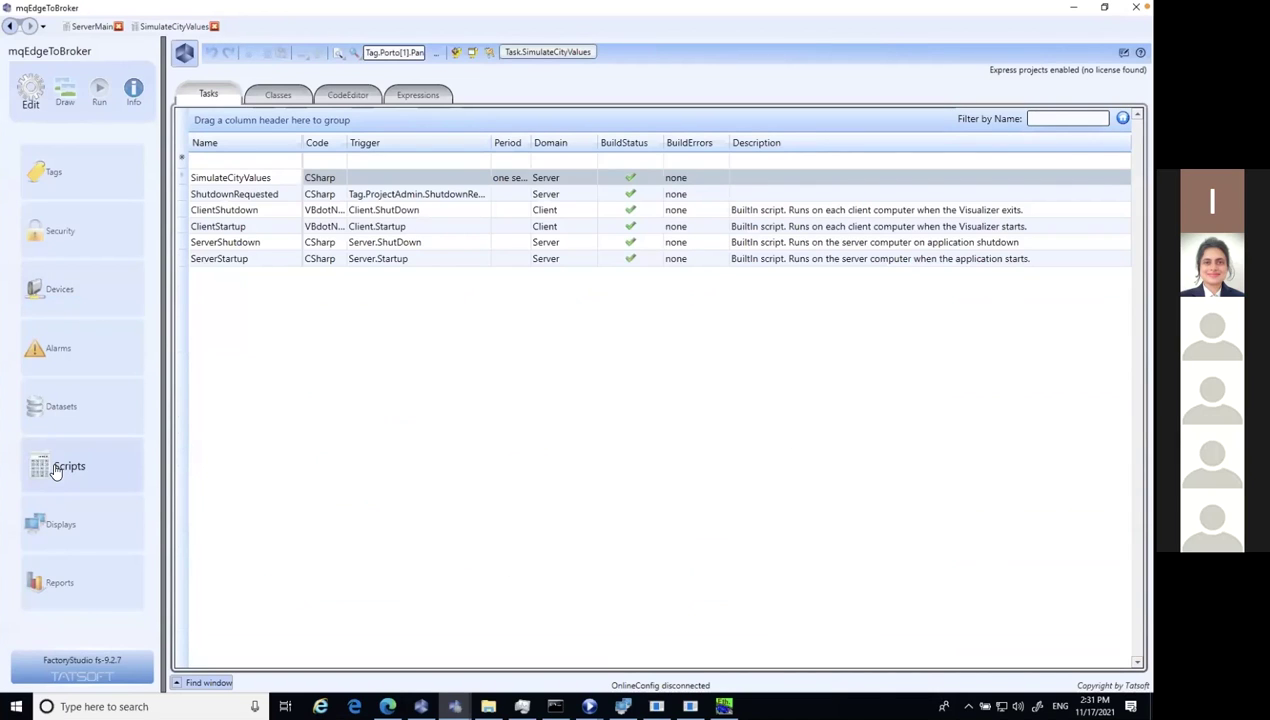
click(335, 162)
click(335, 162)
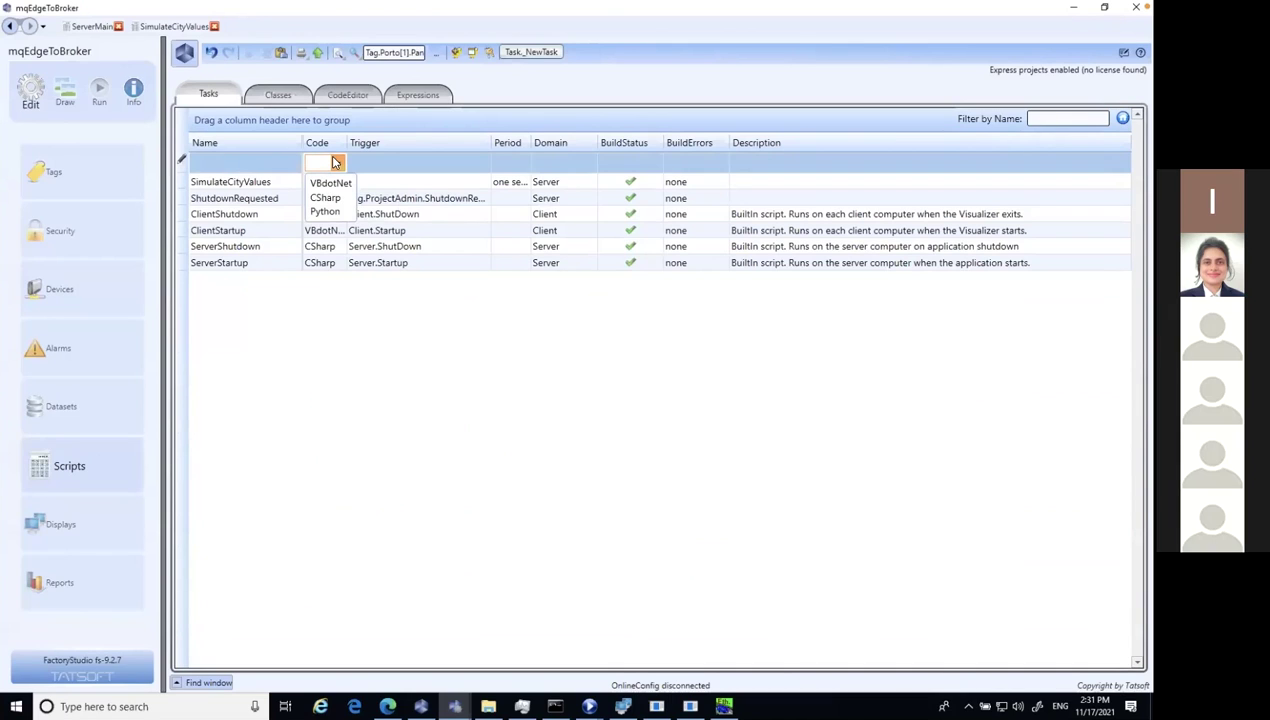
click(98, 414)
Return to the device points, collapse the OPC_UA1 group and expand the MQTTspB1 group
click(82, 300)
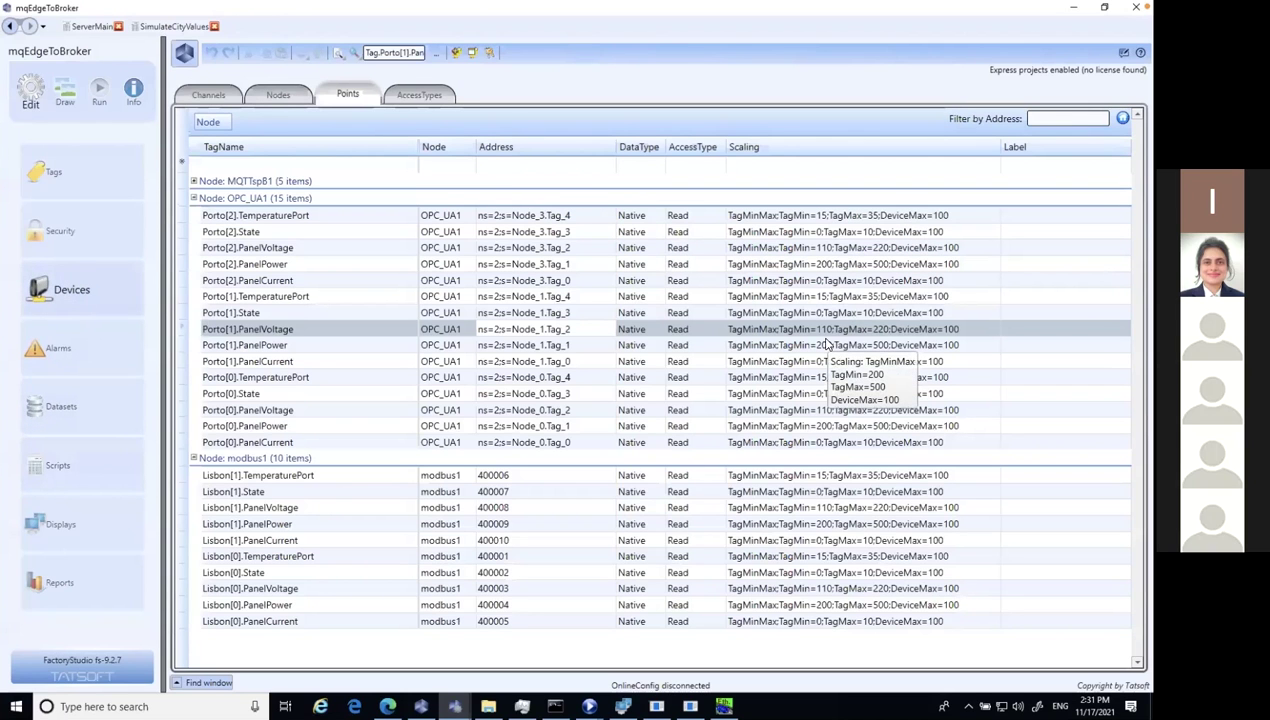
click(193, 198)
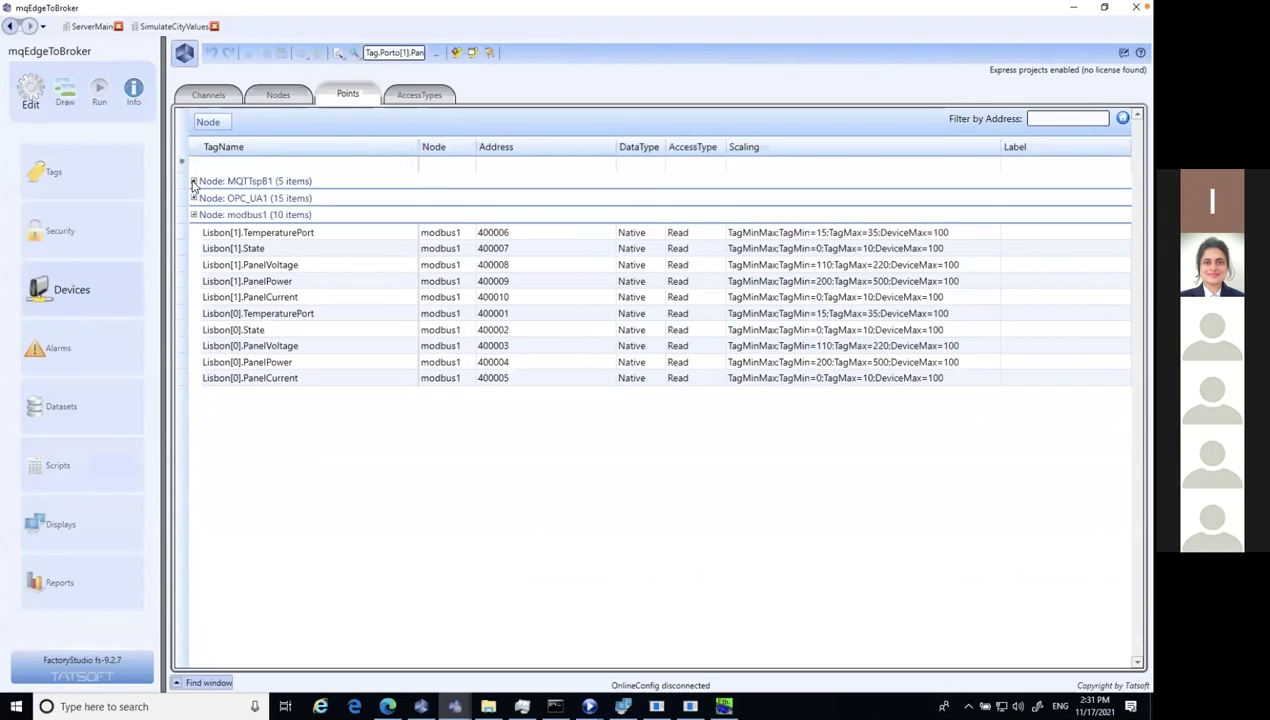
click(193, 181)
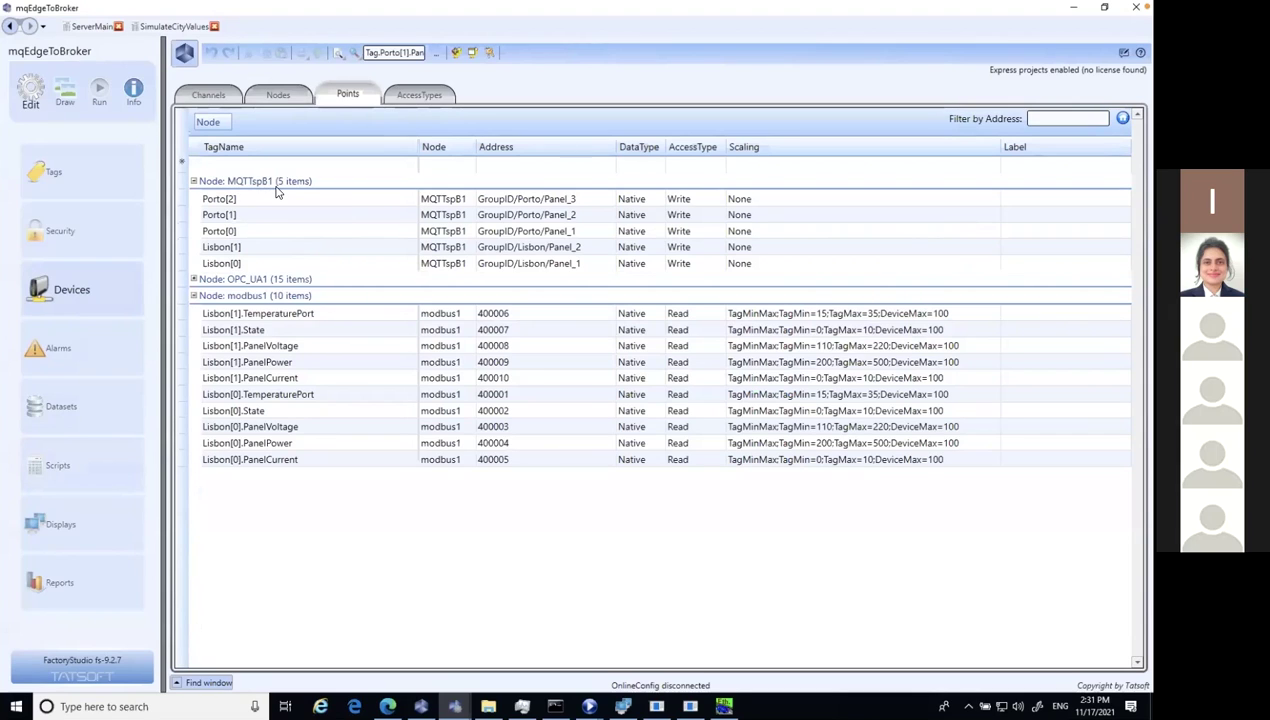
Examine the tag names and broker addresses of the MQTTspB1 points, from Lisbon[0] through Porto[2]
click(278, 262)
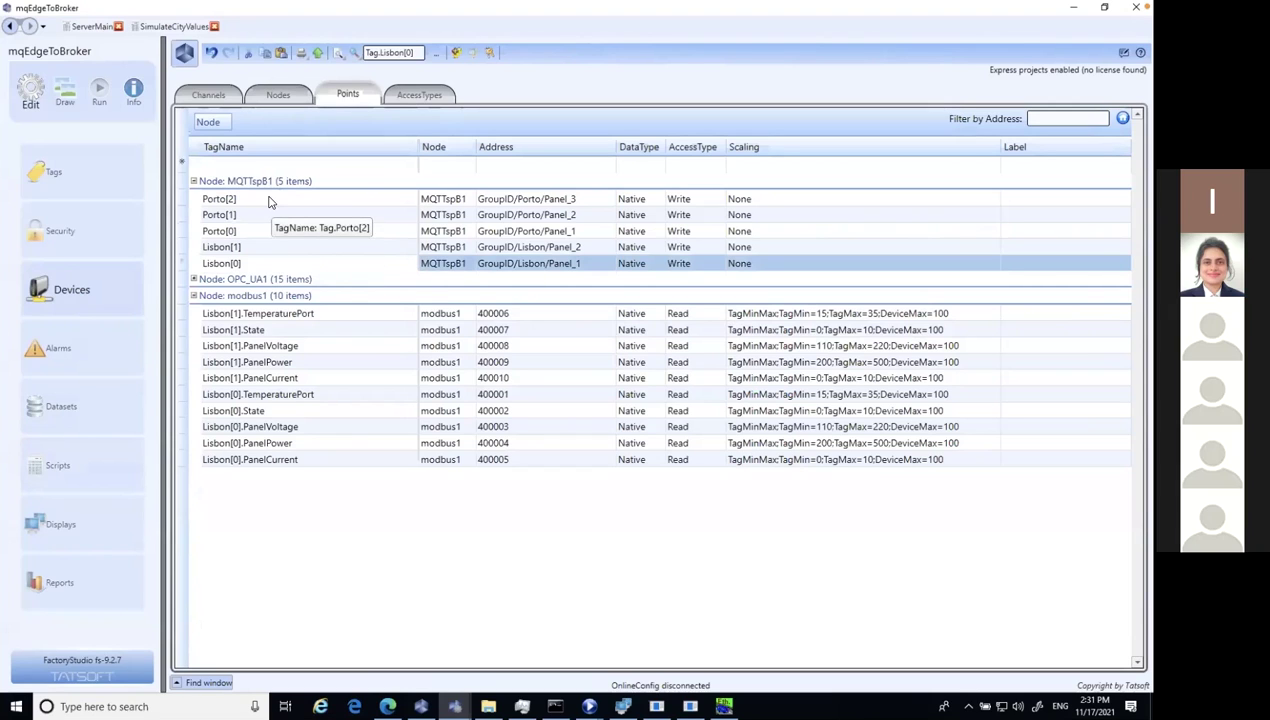
shift+click(270, 205)
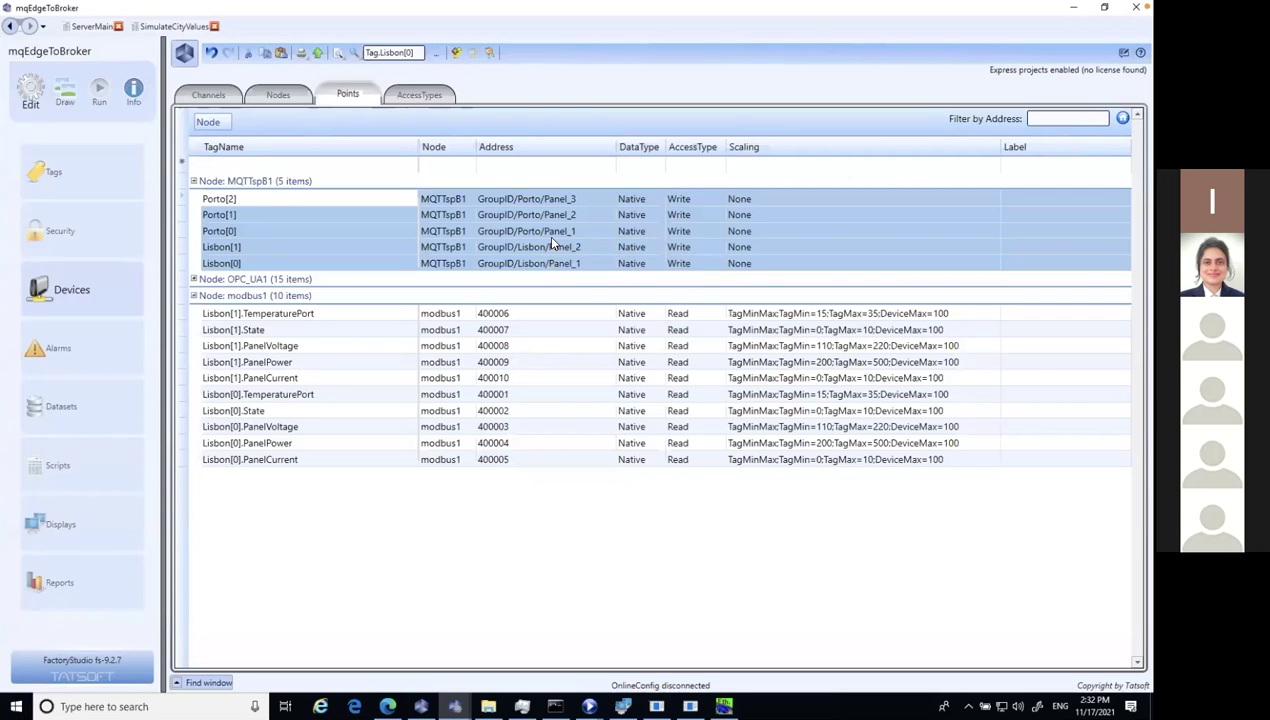
click(380, 199)
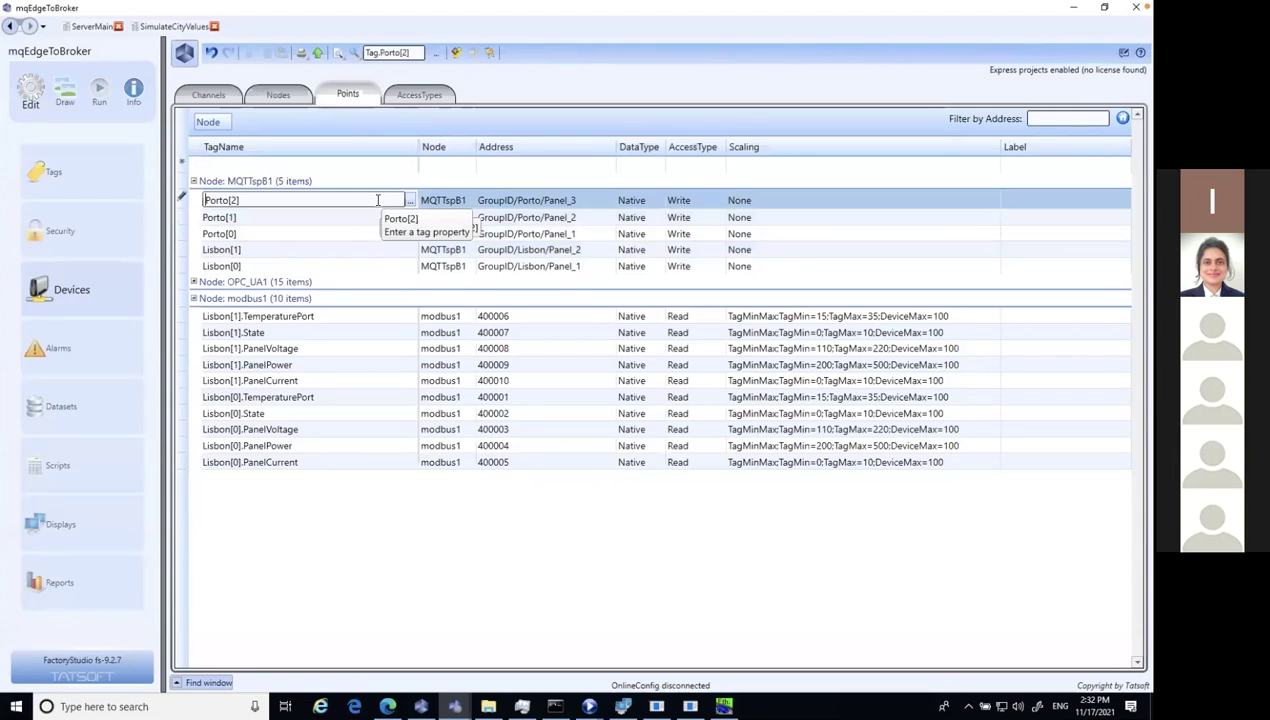
click(371, 216)
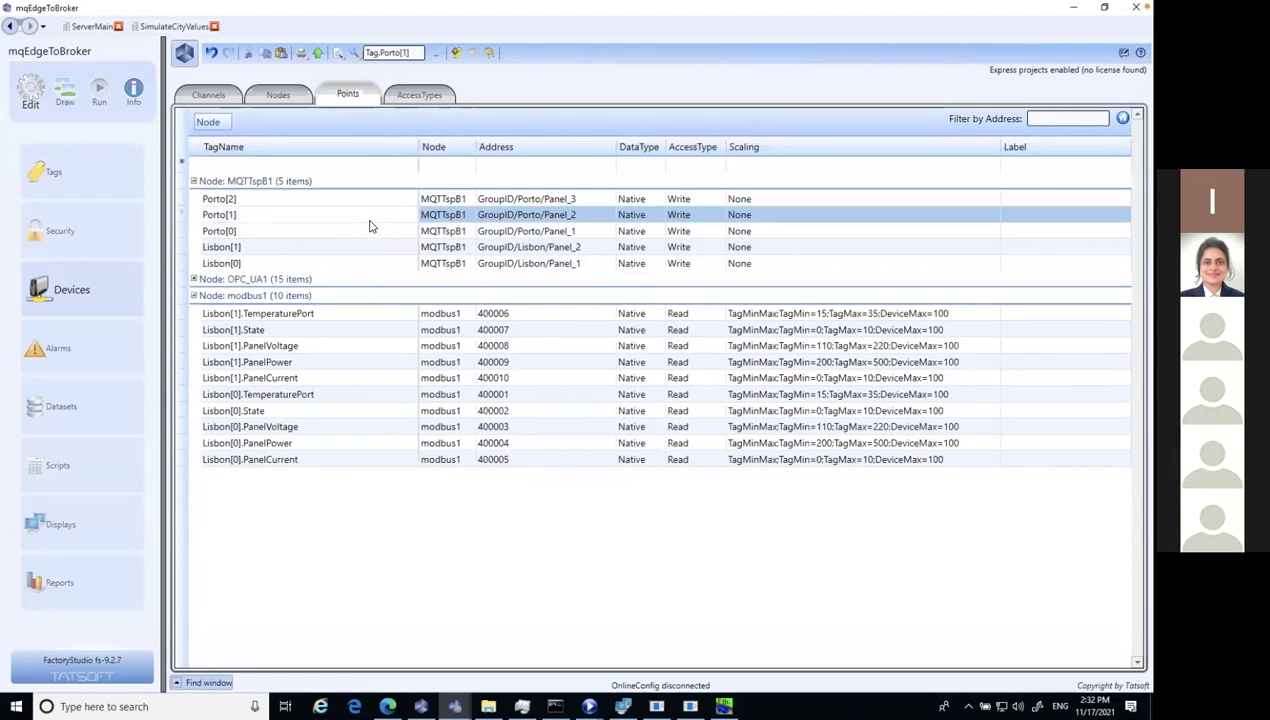
click(360, 266)
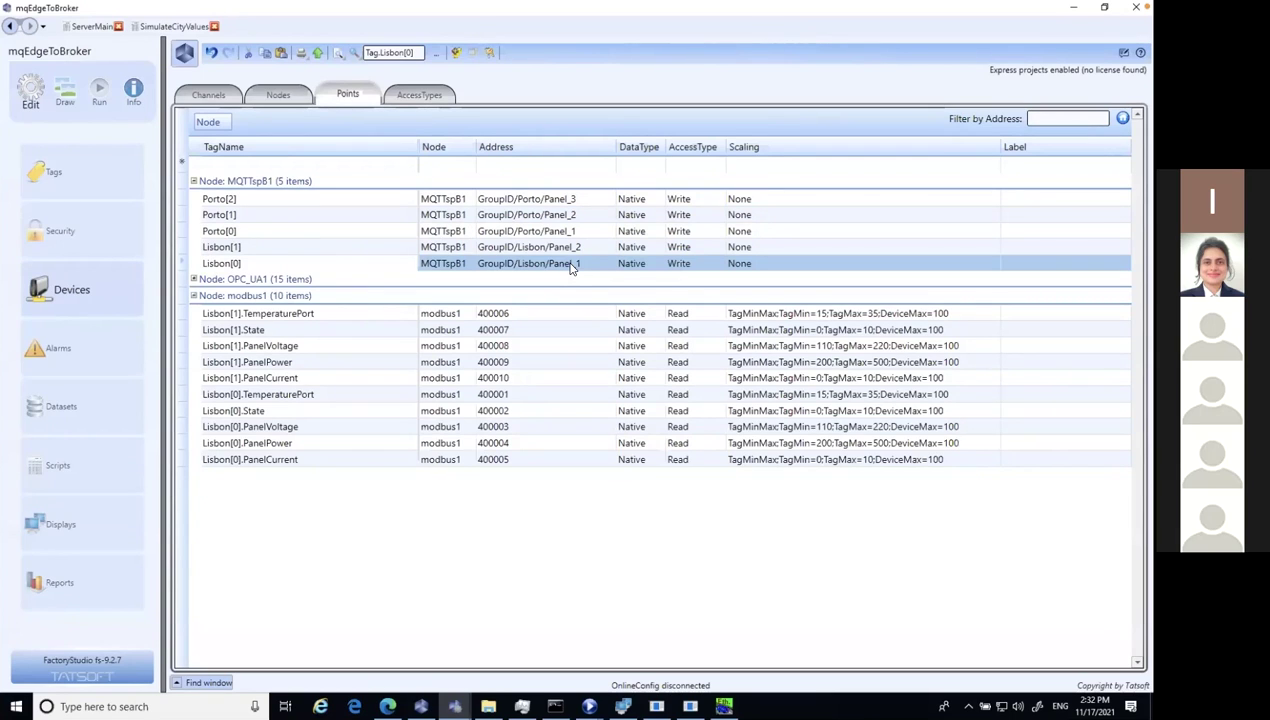
Compare the Lisbon[0] PanelCurrent, PanelPower and PanelVoltage modbus points with the access type of the Porto[0] MQTTspB1 point
click(342, 456)
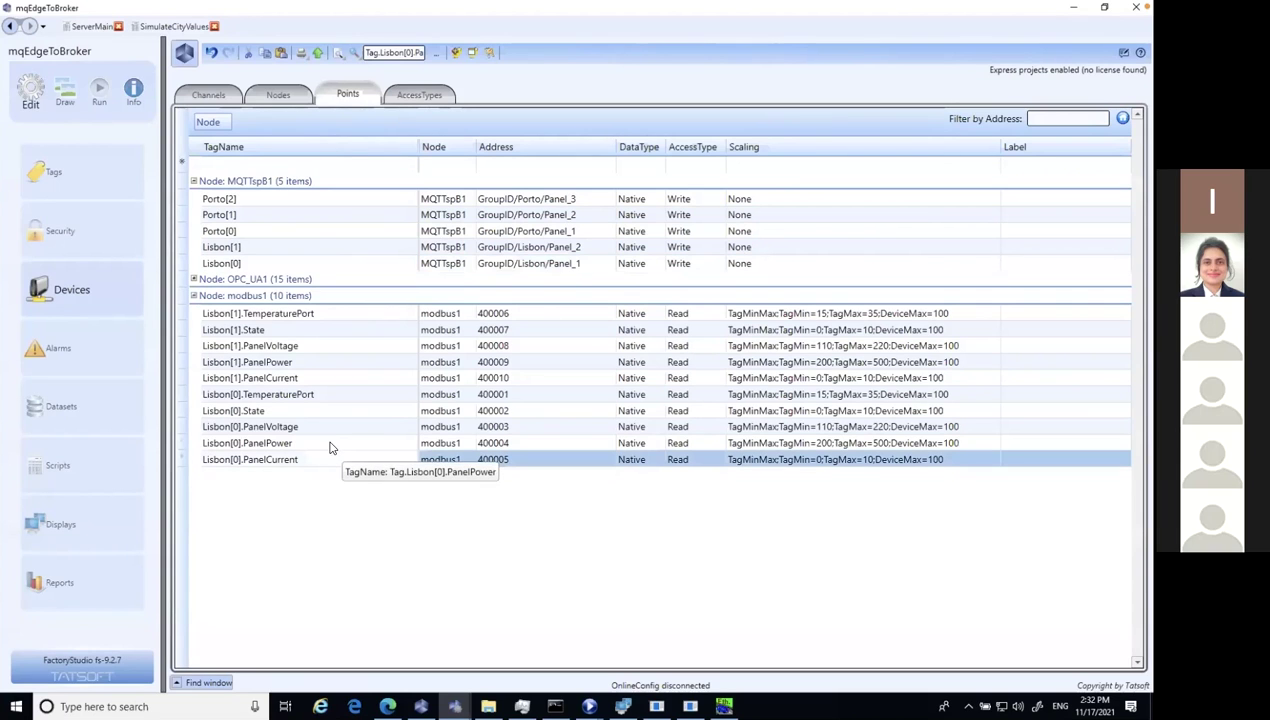
click(331, 443)
click(437, 426)
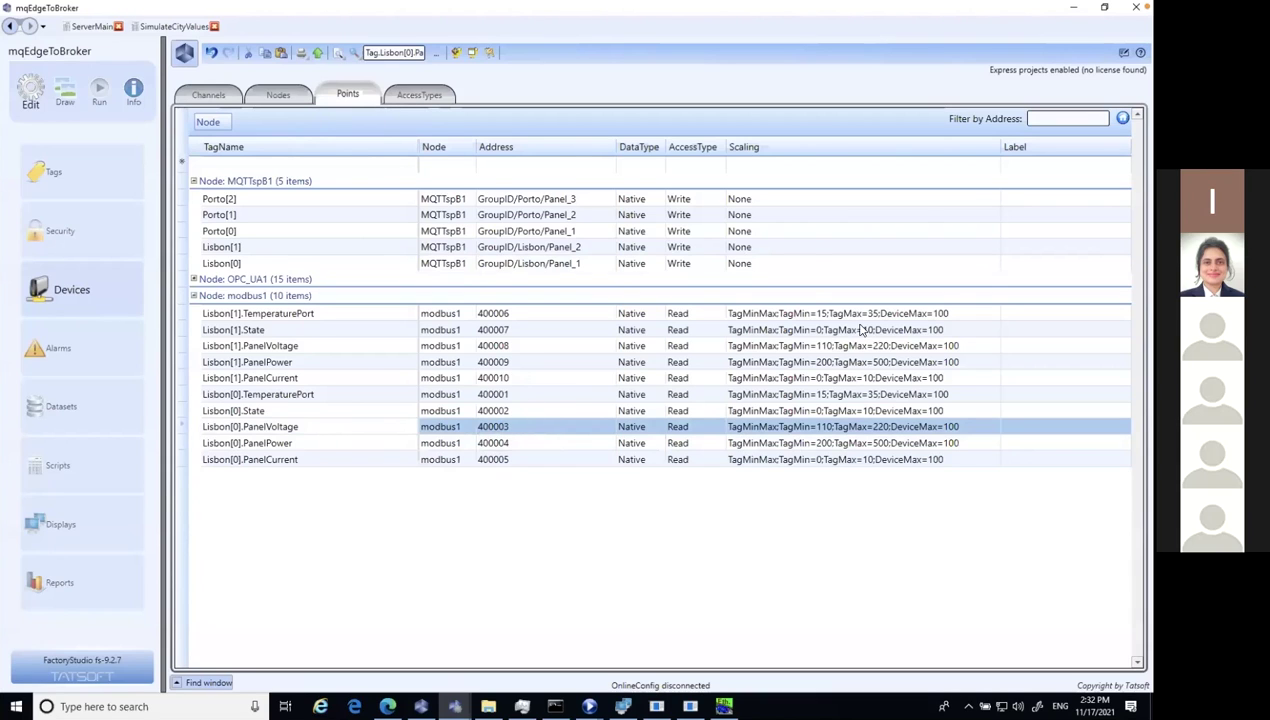
click(677, 230)
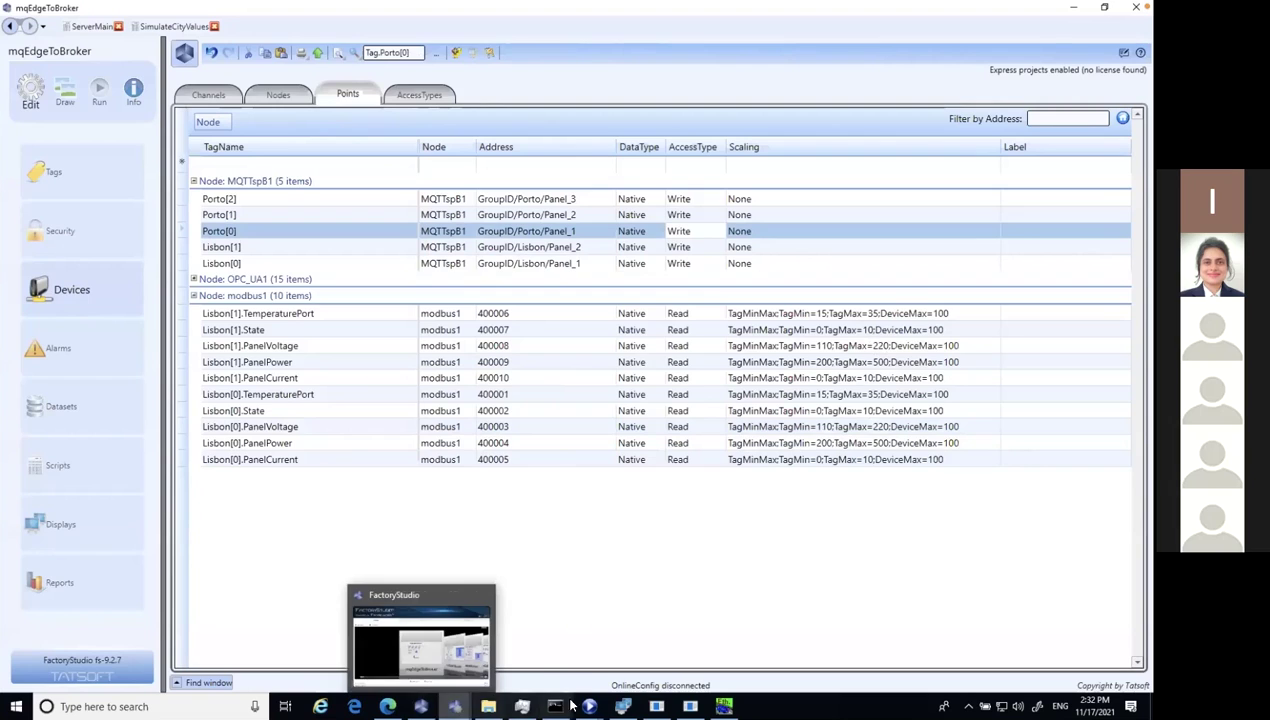
Check the running Edge to Cloud demo, select mqBrokerMonitor in the FactoryStudio project list, and switch to its already open engineering window
click(620, 648)
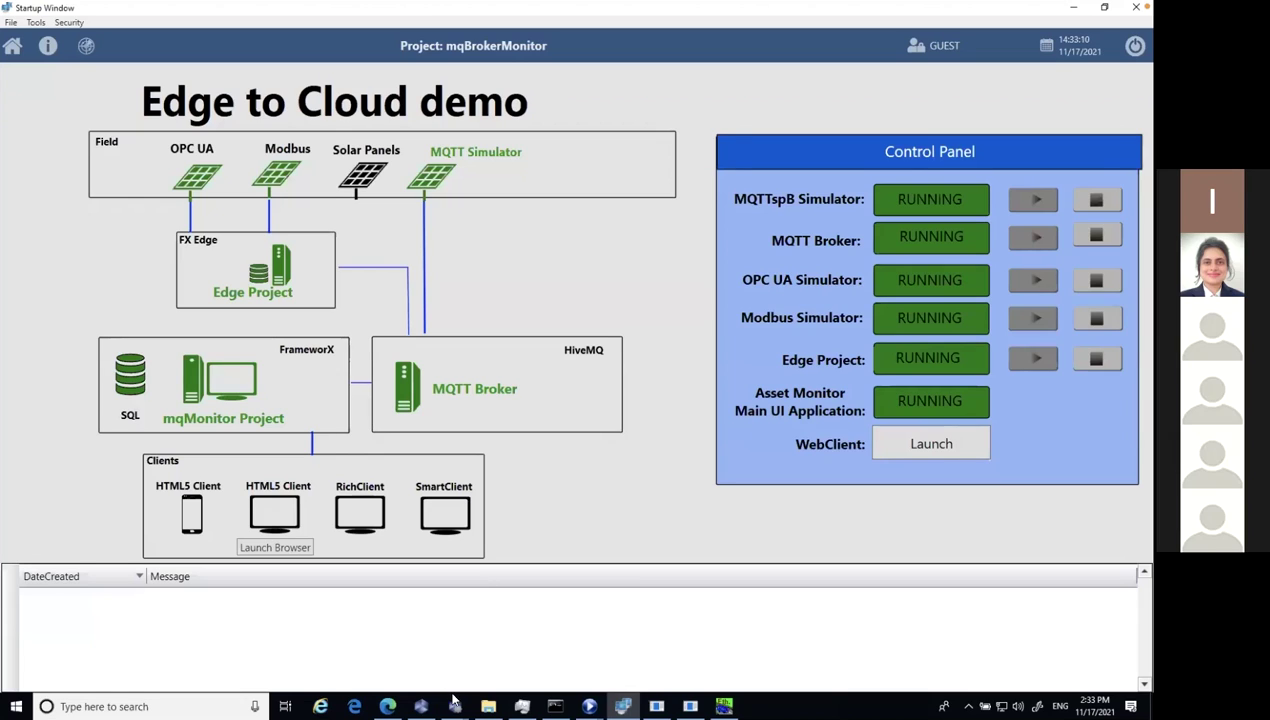
click(422, 706)
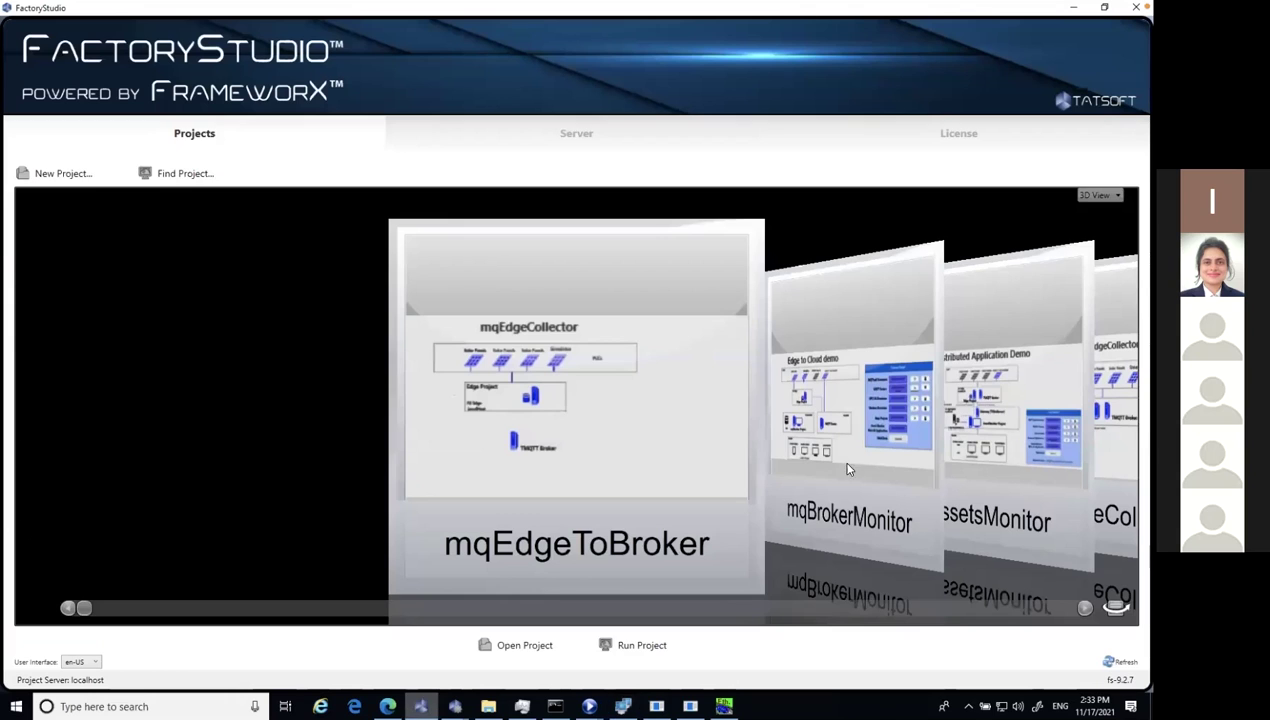
click(830, 505)
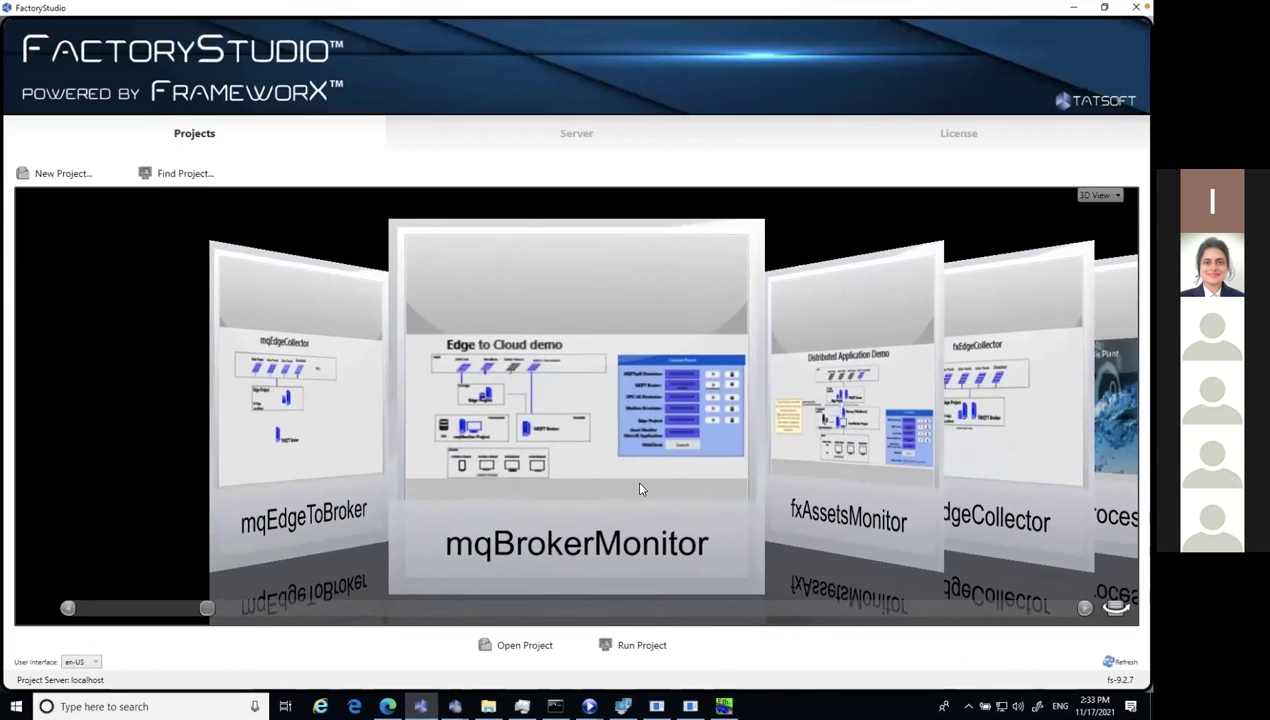
right_click(536, 295)
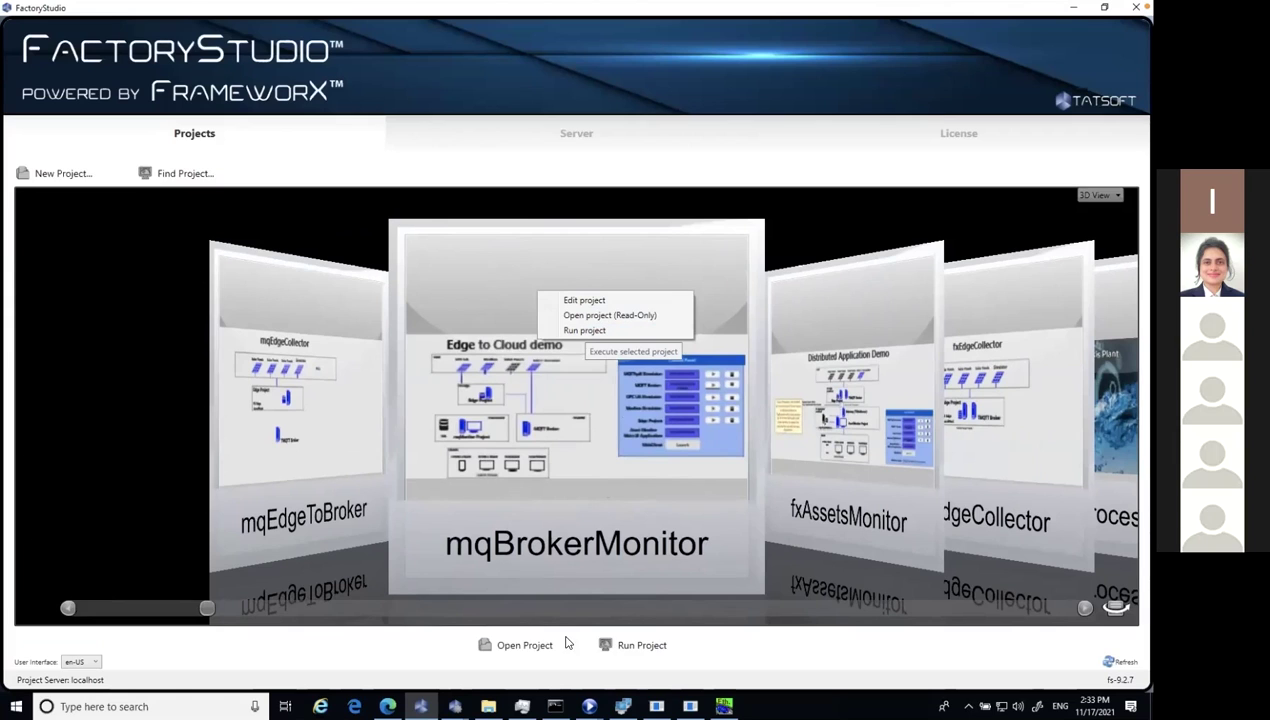
mouse_move(624, 712)
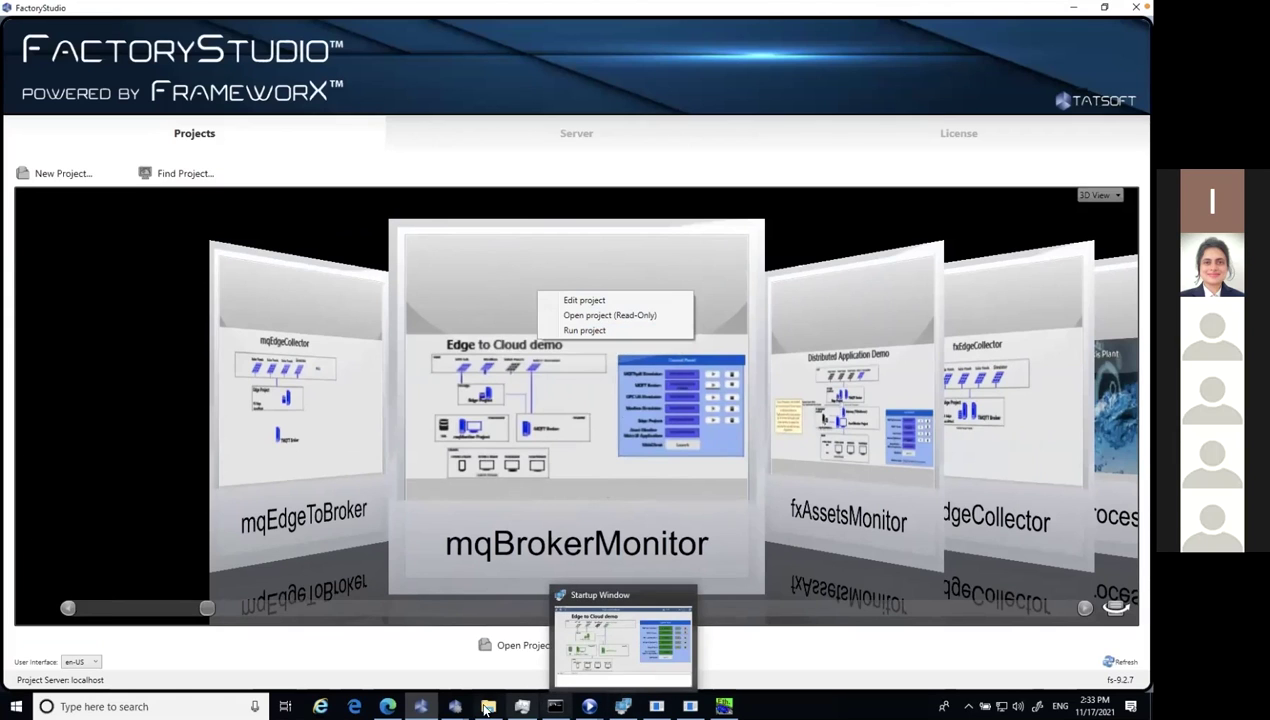
click(460, 709)
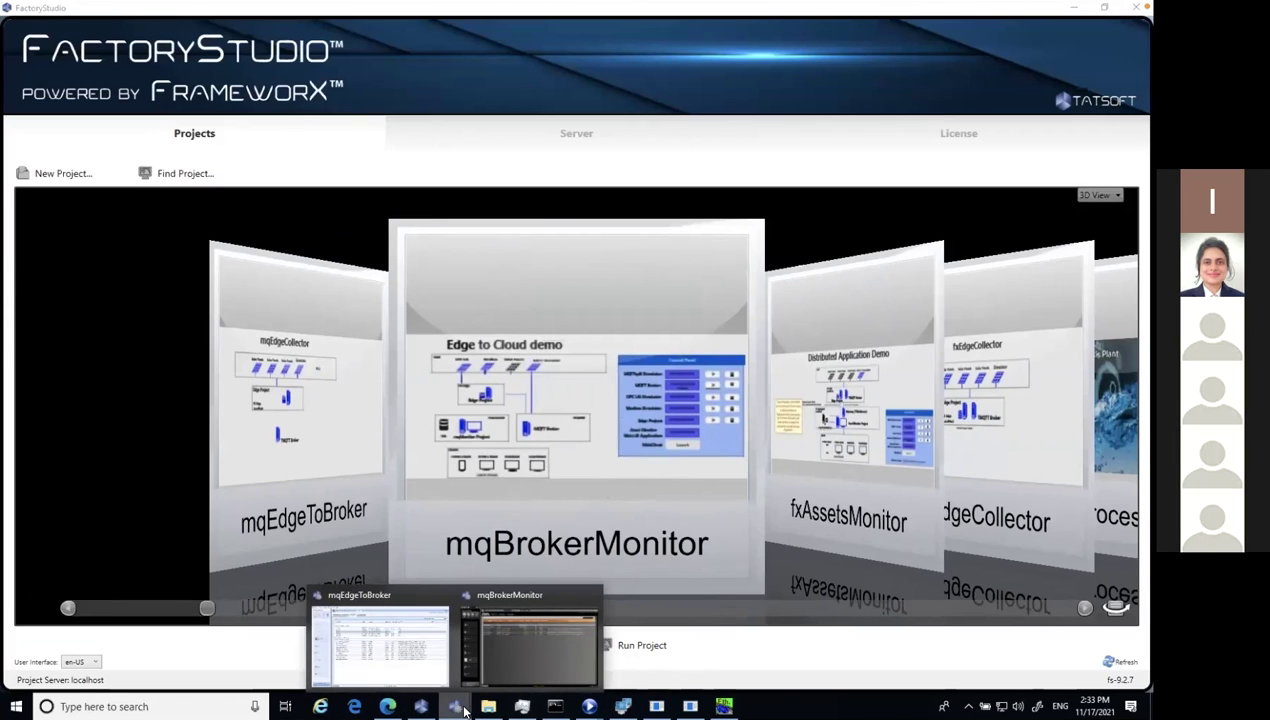
click(526, 627)
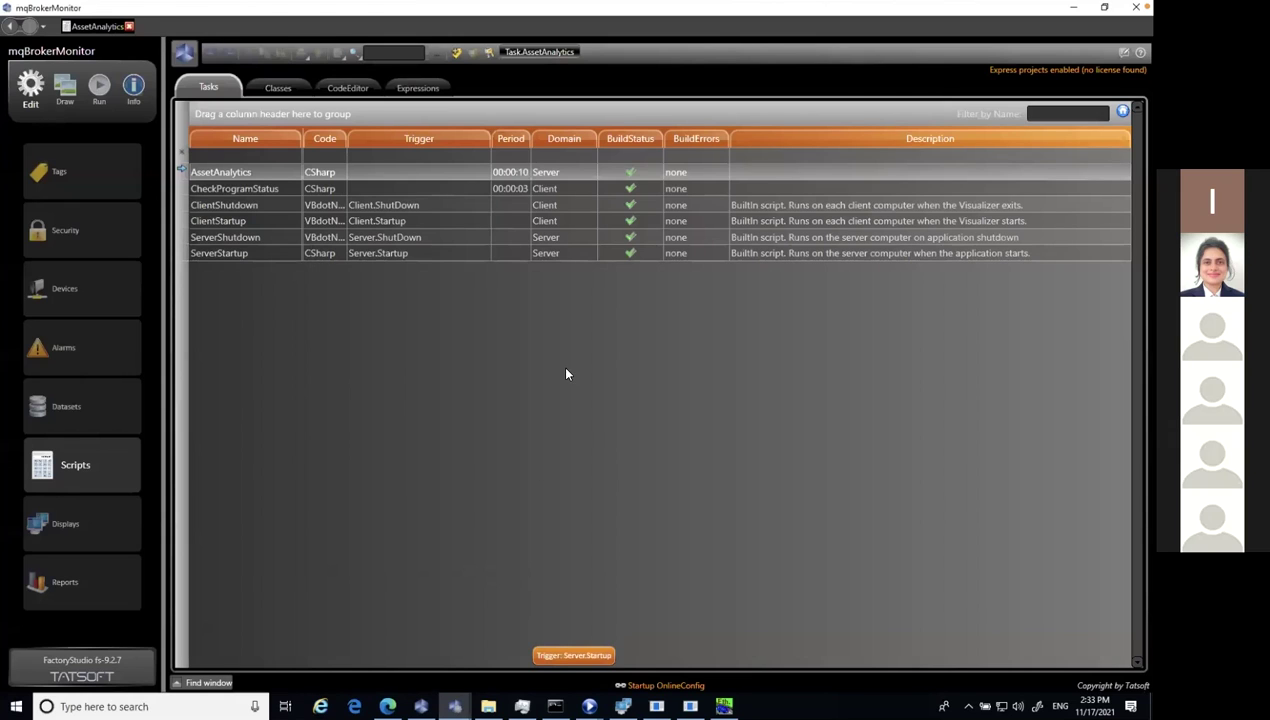
Review the mqBrokerMonitor tag templates, asset tree and tag objects, including the UI and AnalyticsData tags
click(98, 172)
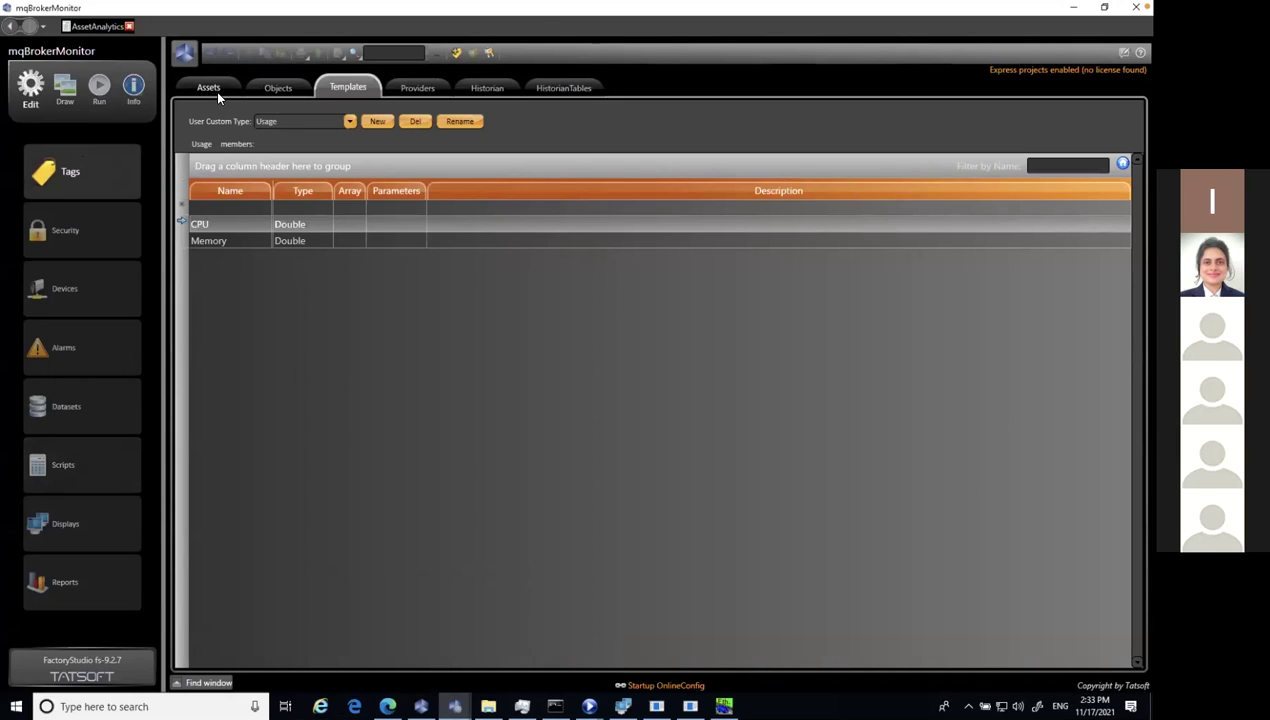
click(284, 88)
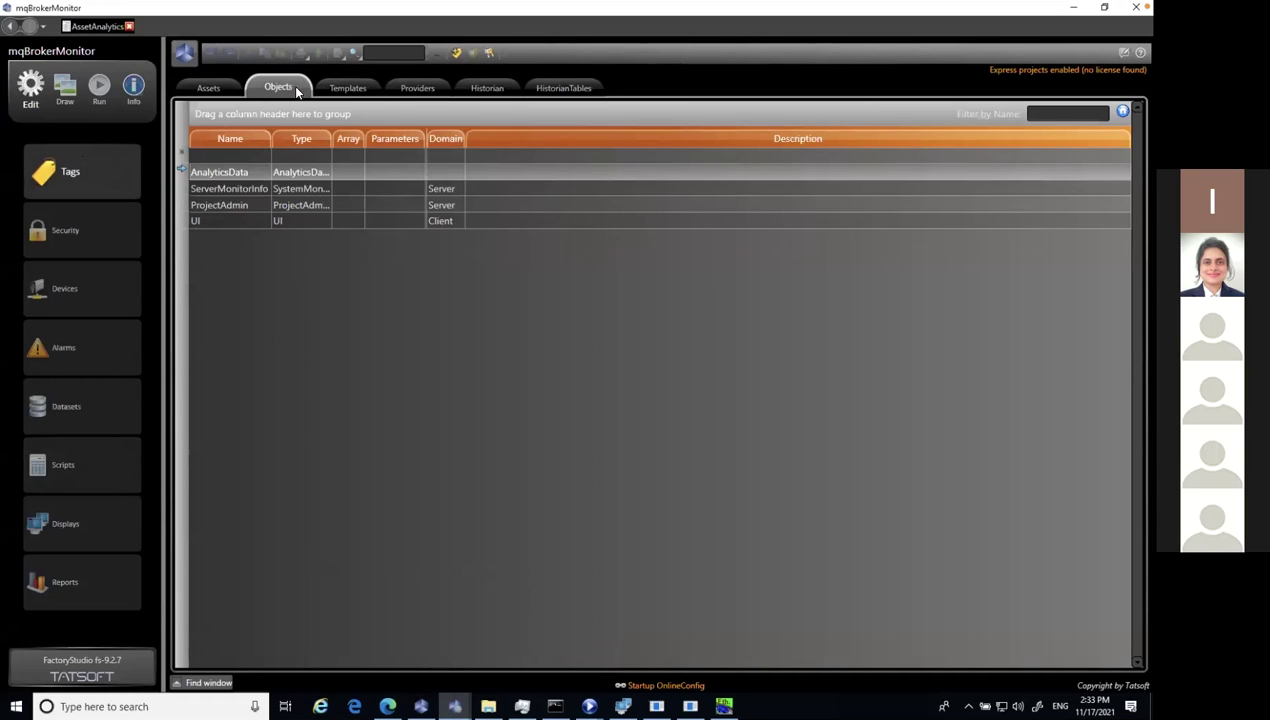
click(222, 92)
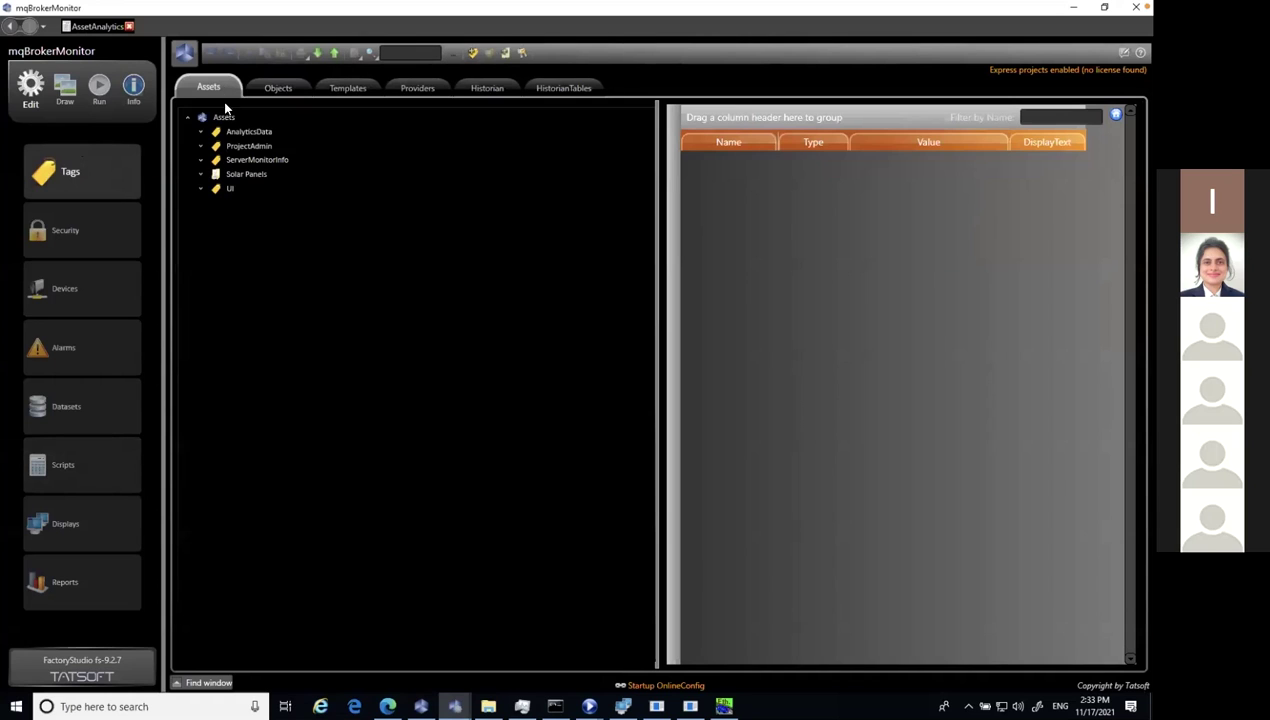
click(288, 90)
click(239, 220)
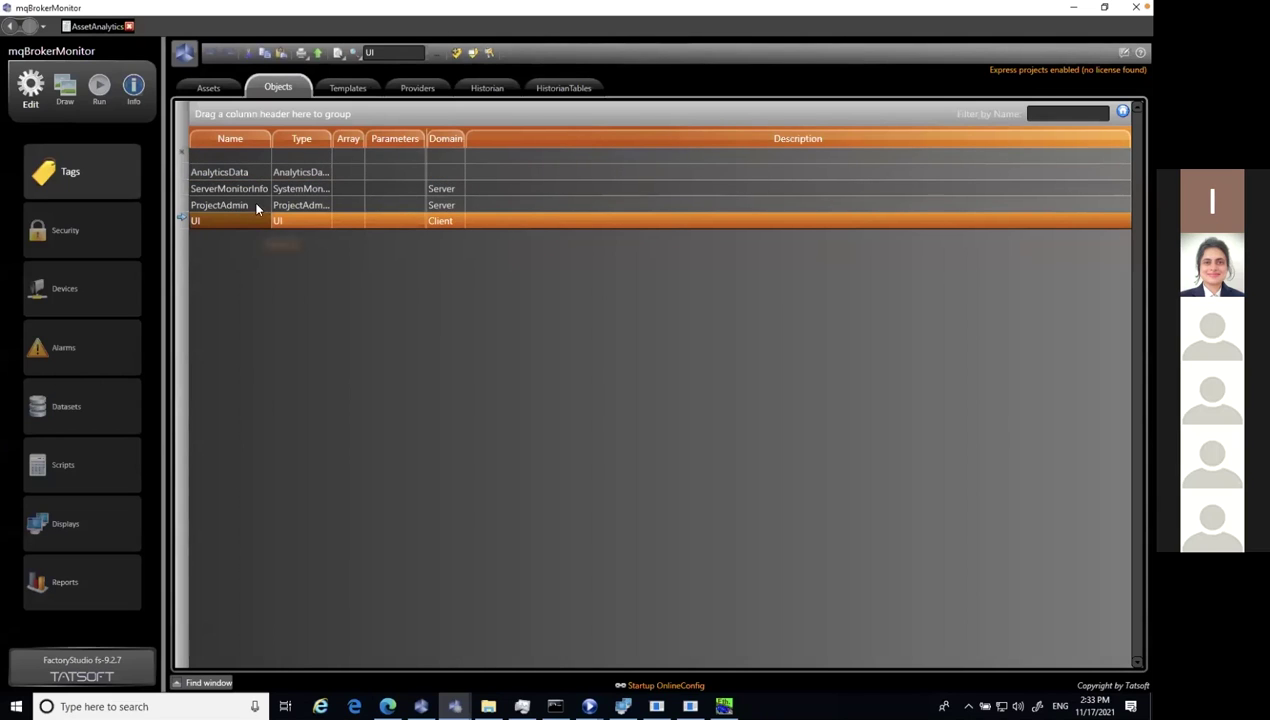
click(237, 172)
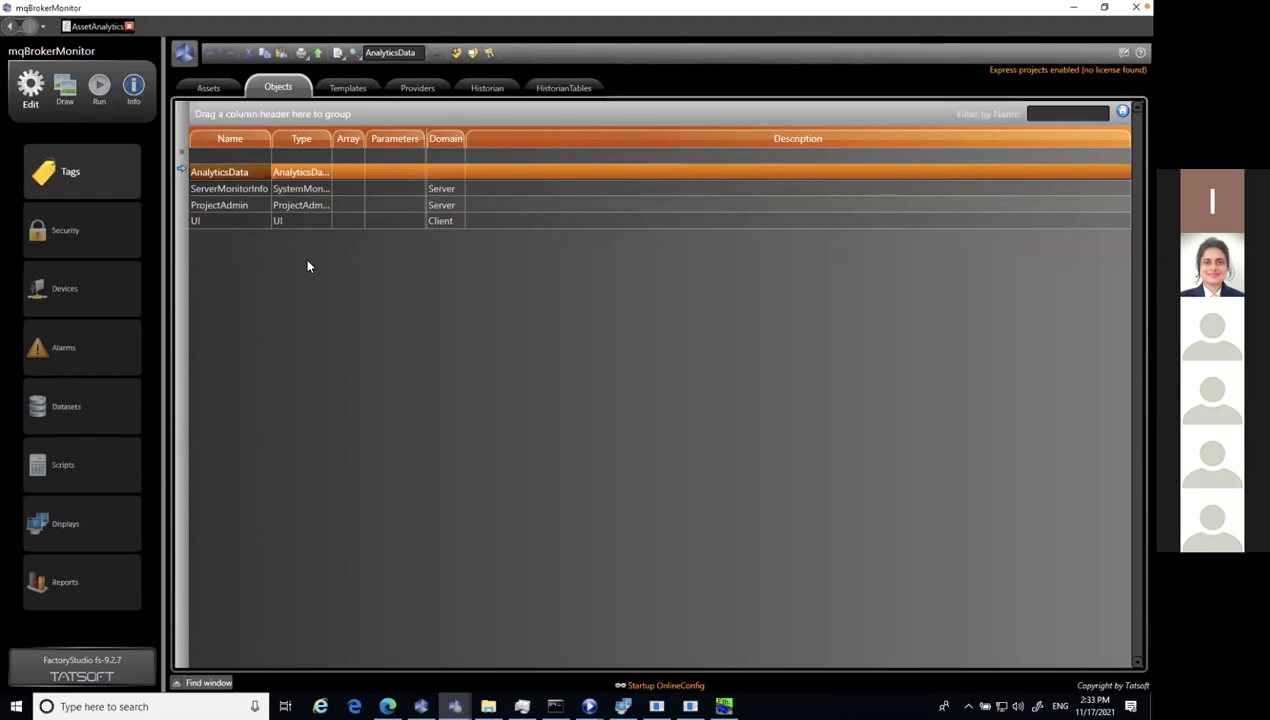
Check the primary station of the ProductionData tag provider and browse its objects down to Bilbao's Panel_2
click(420, 90)
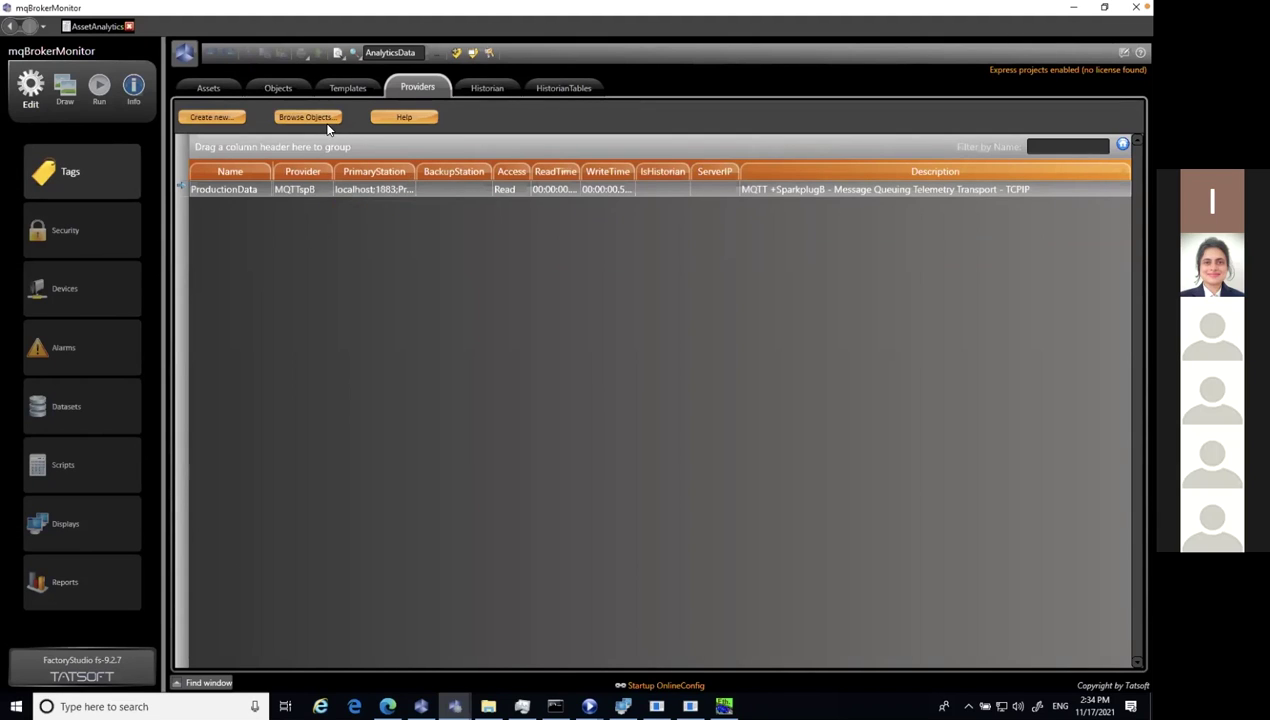
mouse_move(367, 190)
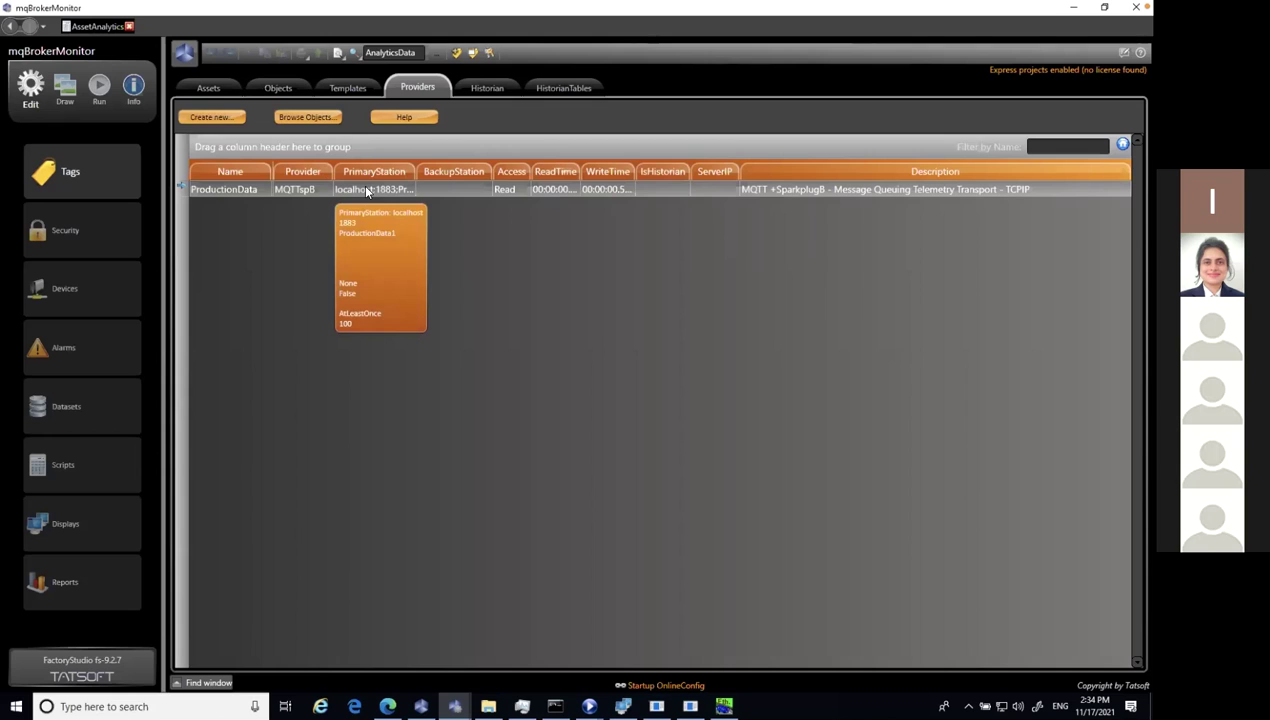
click(310, 117)
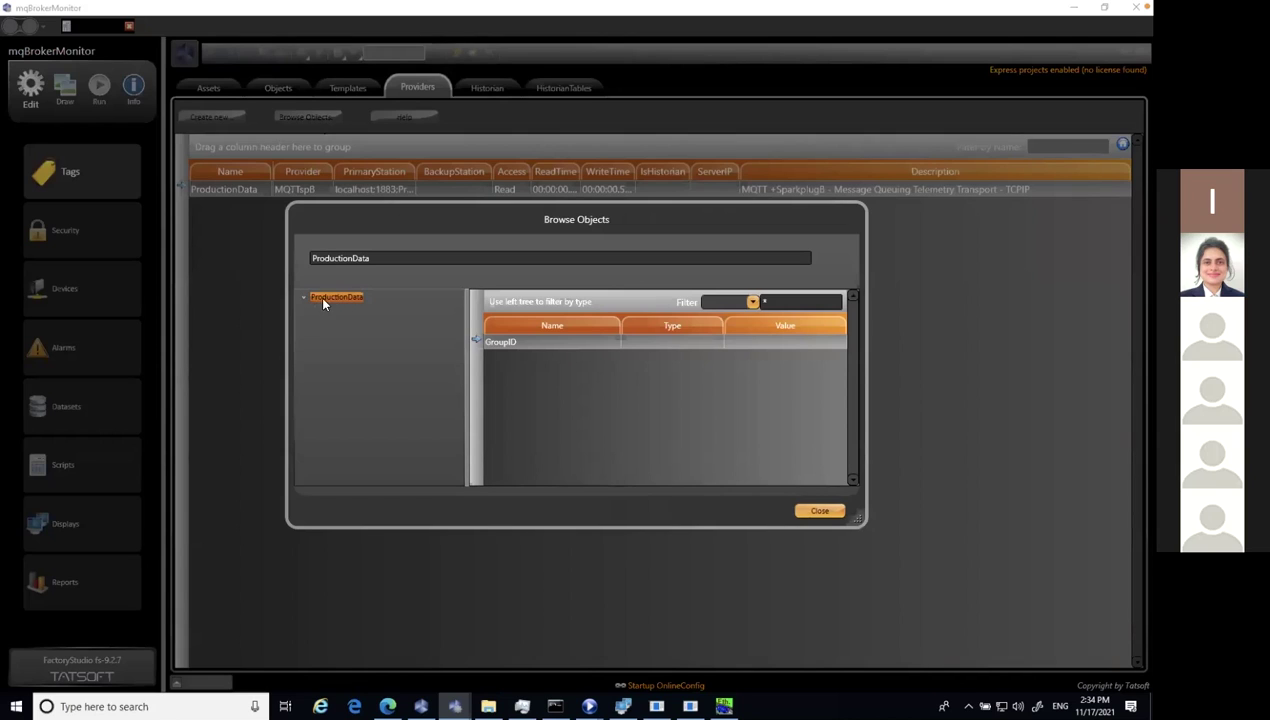
click(302, 297)
click(330, 315)
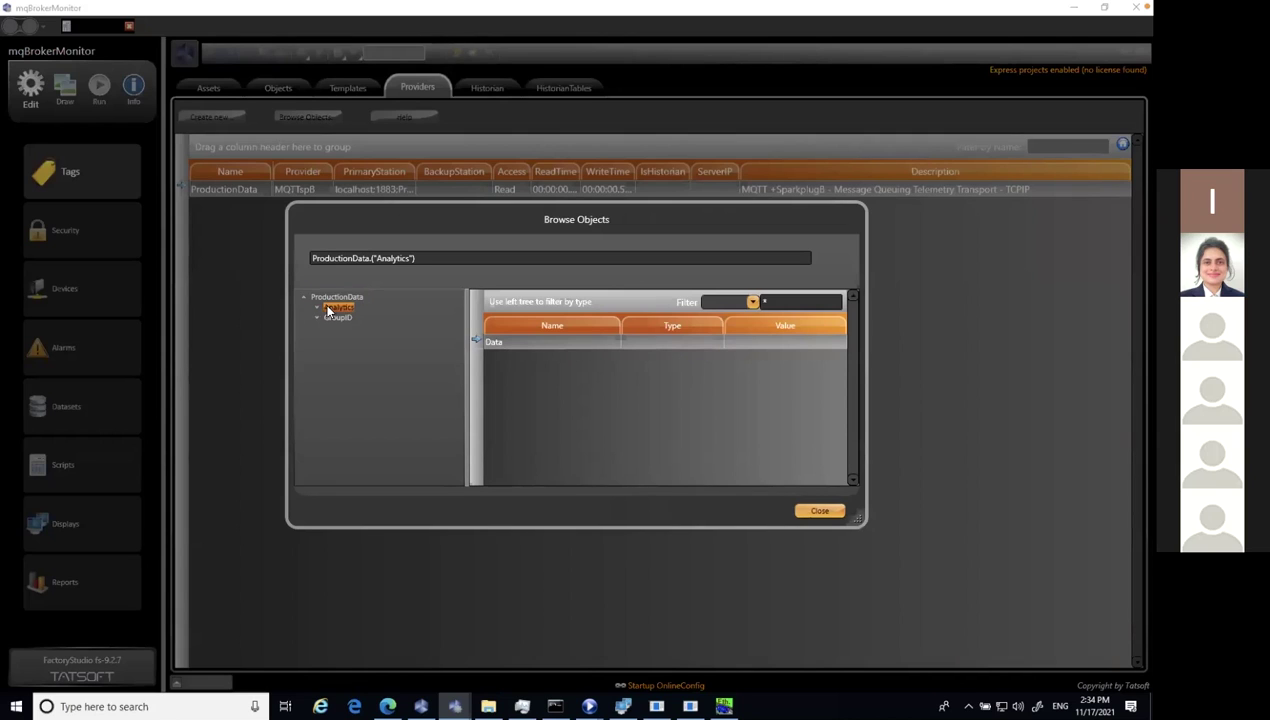
click(347, 337)
click(360, 357)
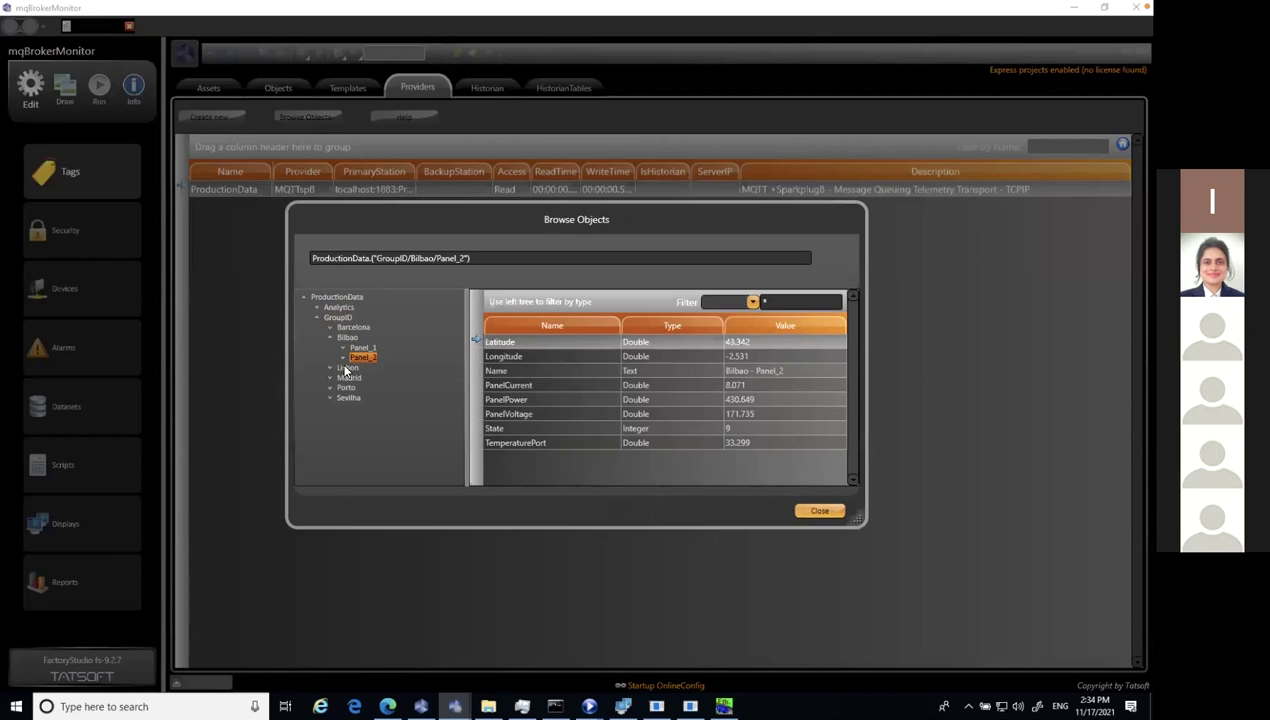
Examine the live members of Lisbon's Panel_1 and Bilbao's Panel_1 in the object browser, and close it
click(330, 367)
click(363, 387)
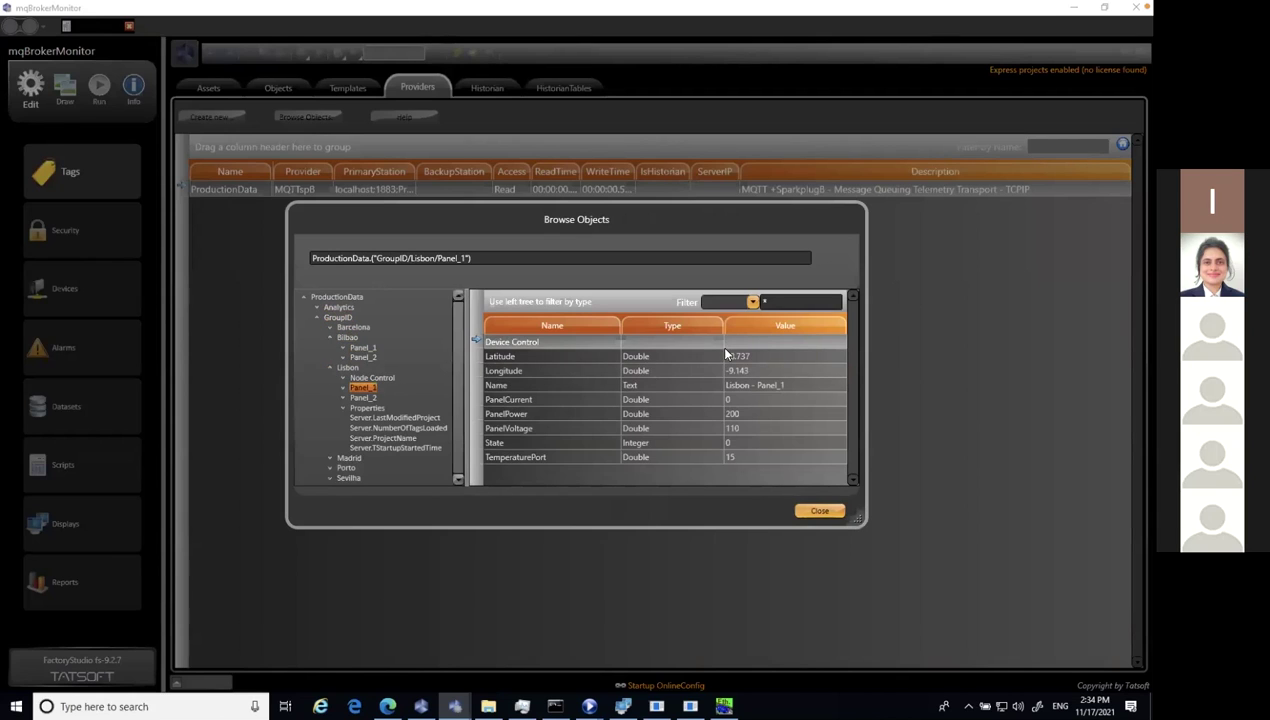
drag(752, 232, 697, 147)
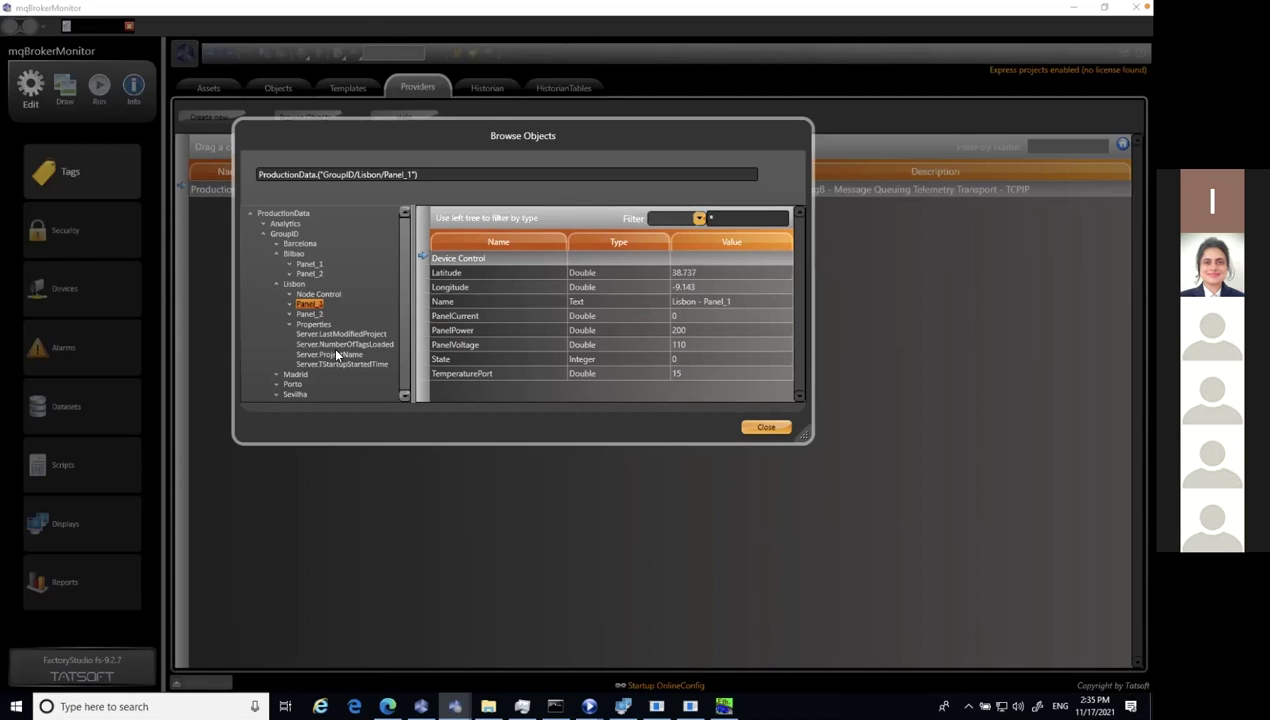
click(289, 263)
click(312, 265)
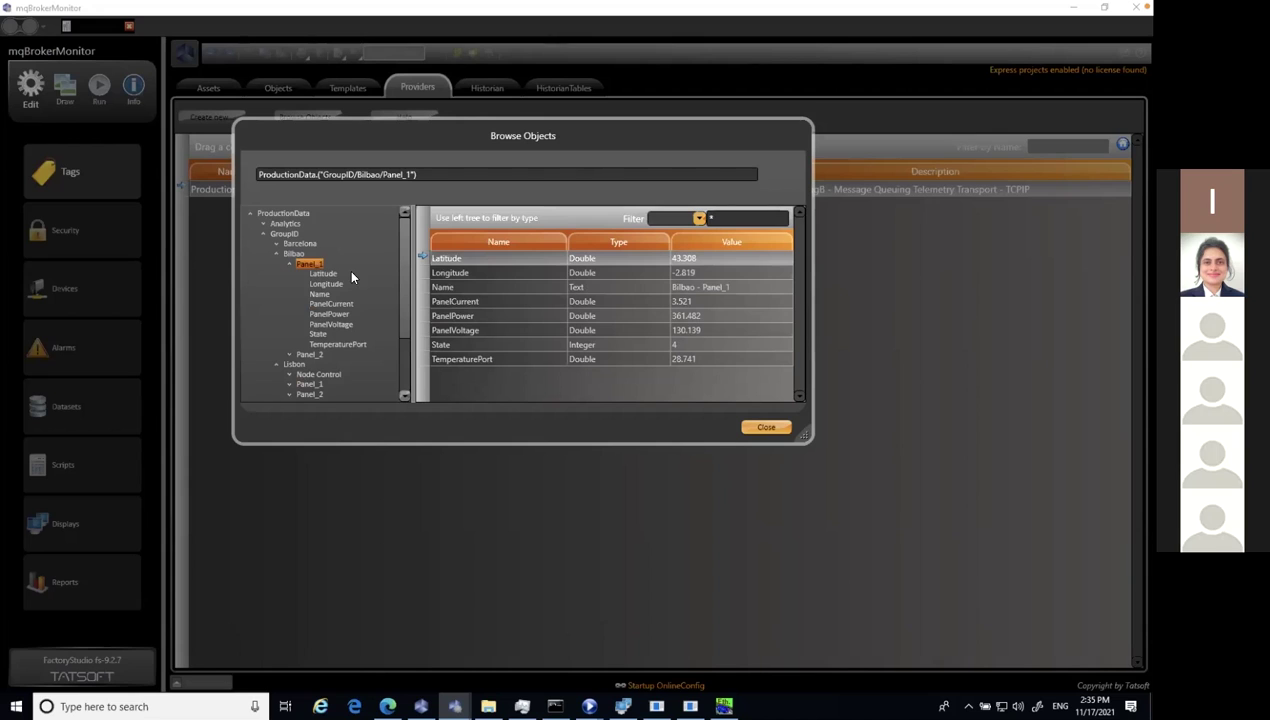
click(763, 426)
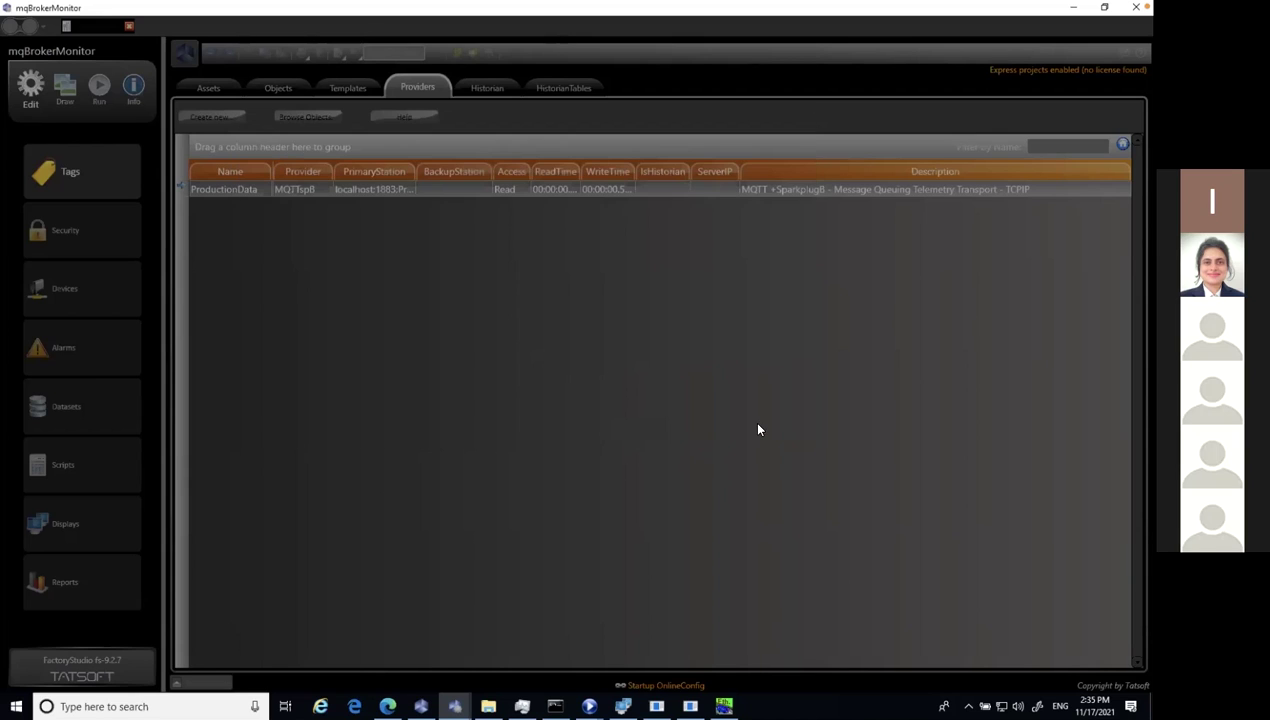
Switch to the running Startup Window, open the map page, expand the asset tree to Cities and select Barcelona
click(622, 706)
click(86, 46)
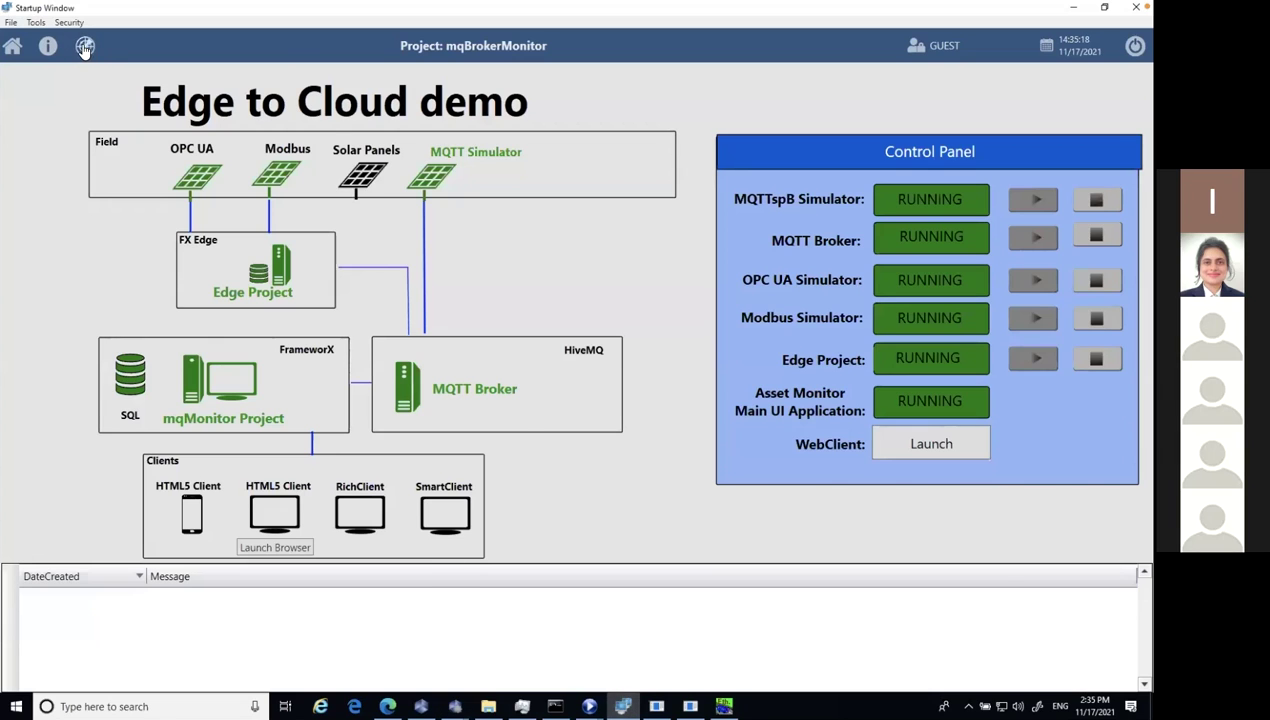
click(10, 73)
click(80, 90)
click(28, 89)
double_click(40, 105)
click(40, 105)
click(105, 121)
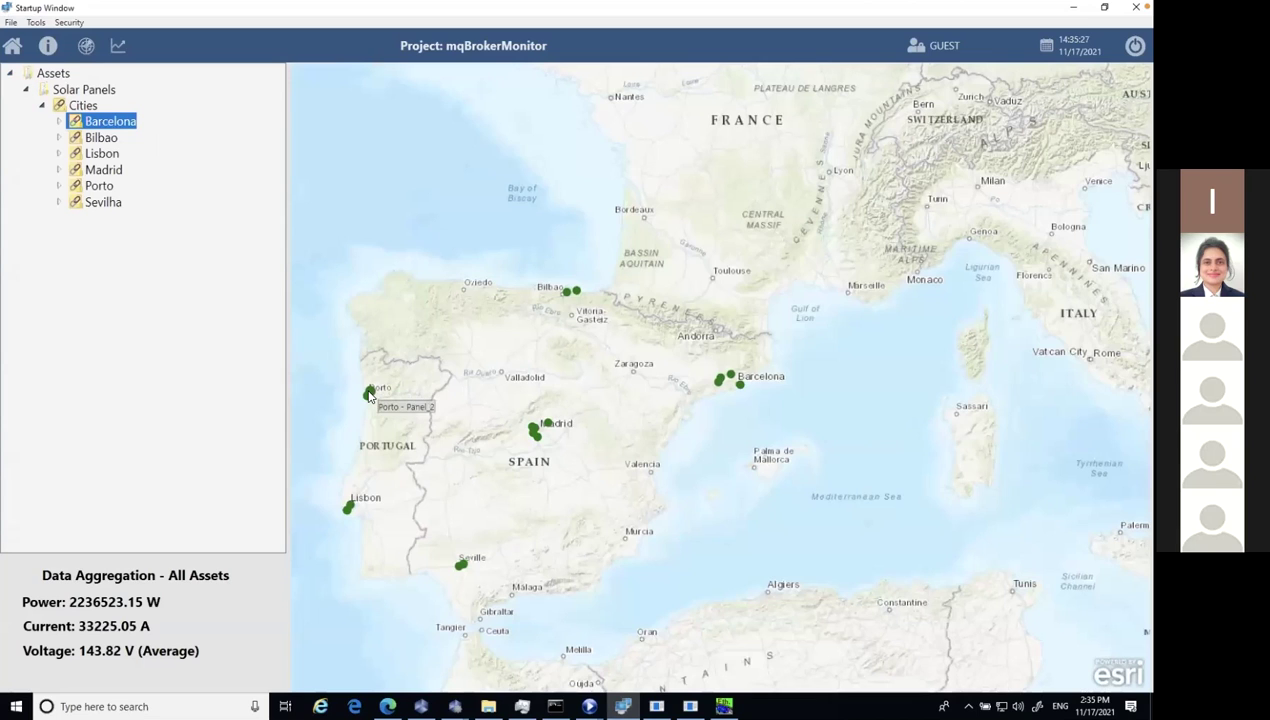
View the solar panel info for Porto - Panel_2, open the chart page for Barcelona's panels and close the info popup
click(369, 396)
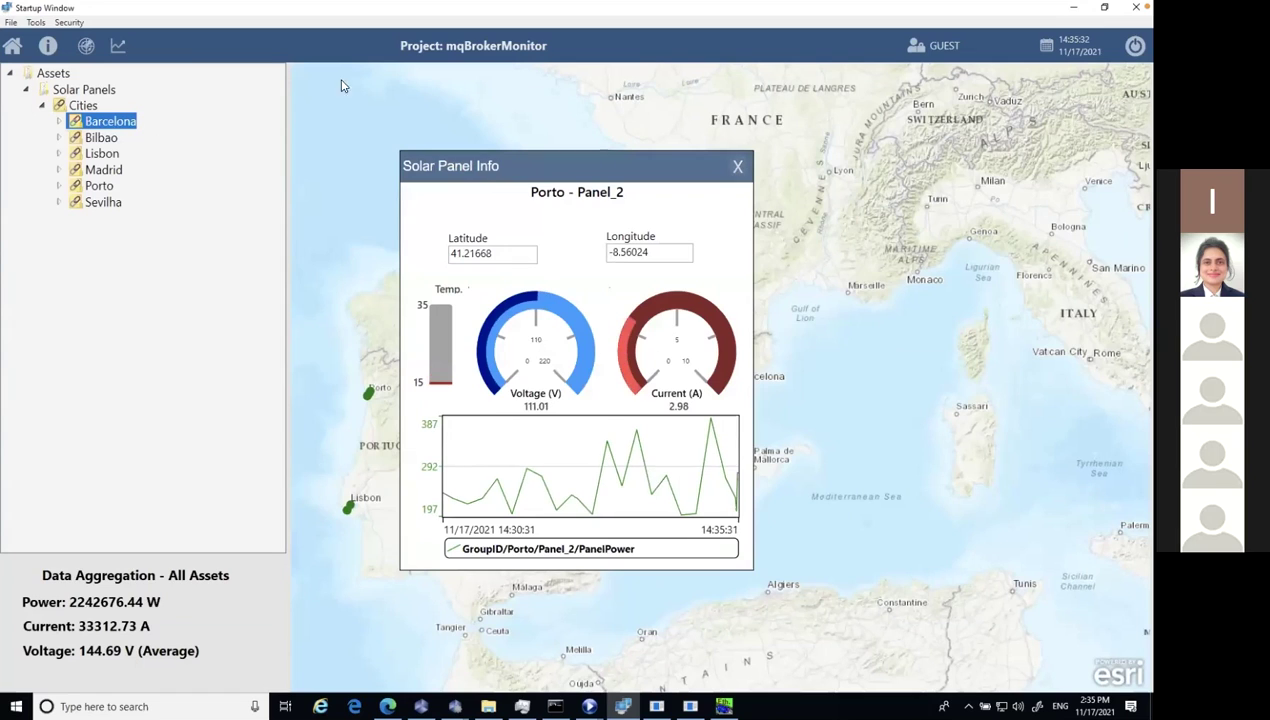
click(117, 45)
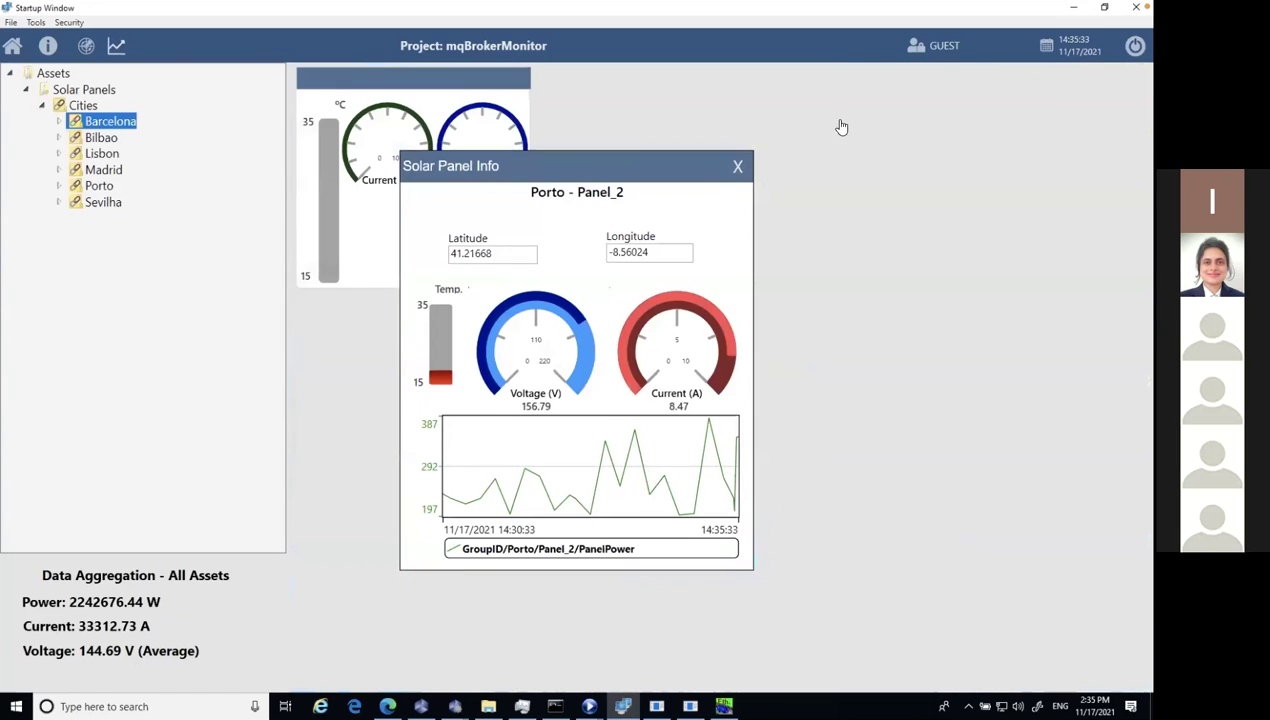
click(737, 166)
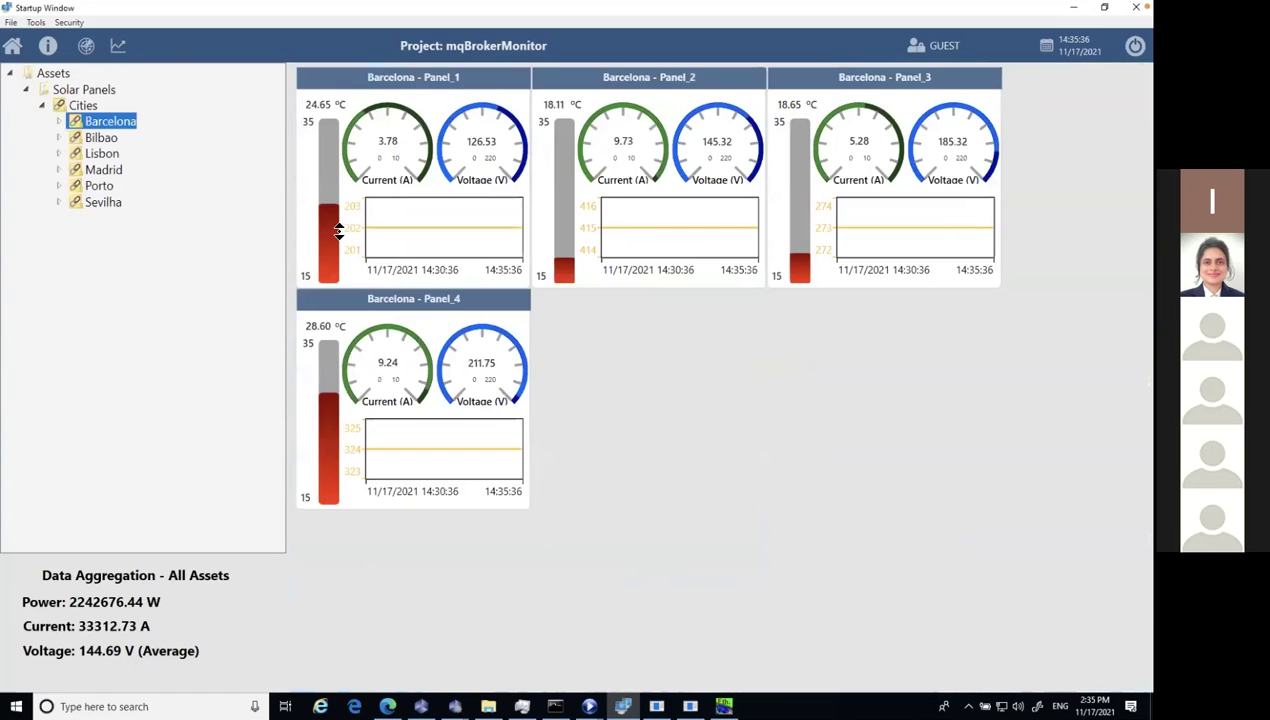
Switch to the mqBrokerMonitor engineering window and open the WPF_AssetControl display for drawing
click(457, 707)
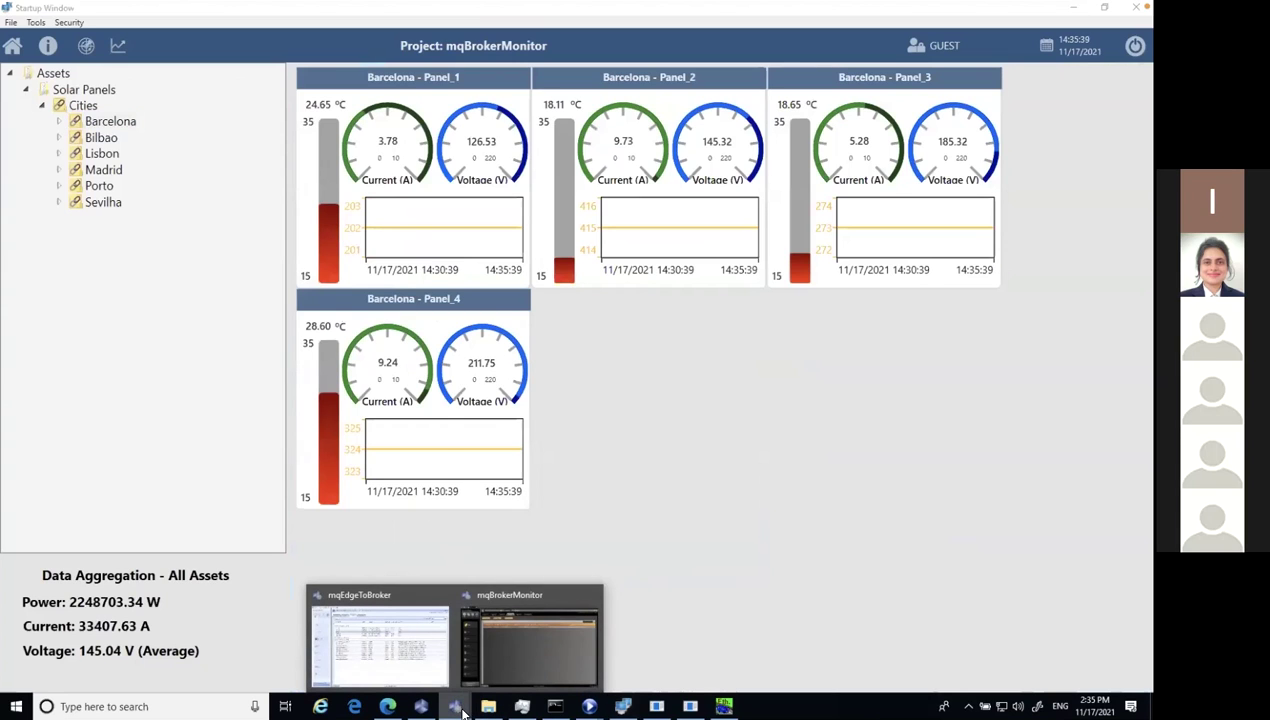
click(533, 635)
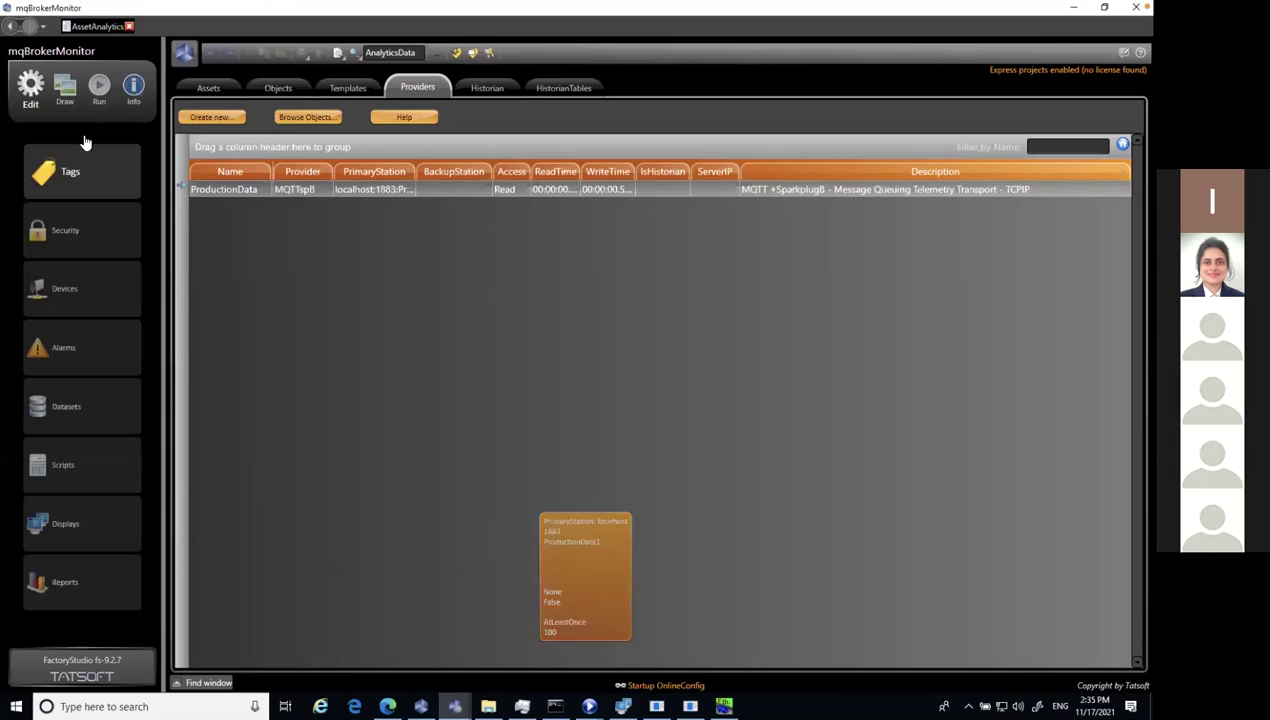
click(70, 105)
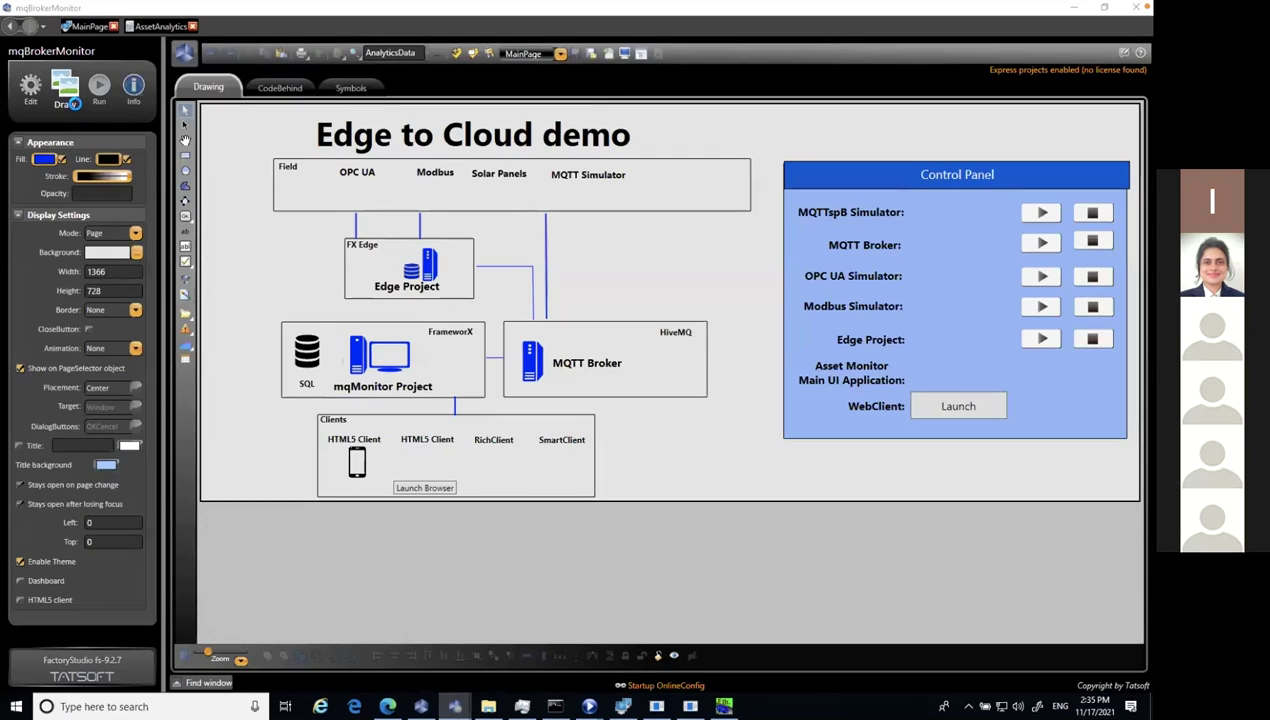
click(560, 55)
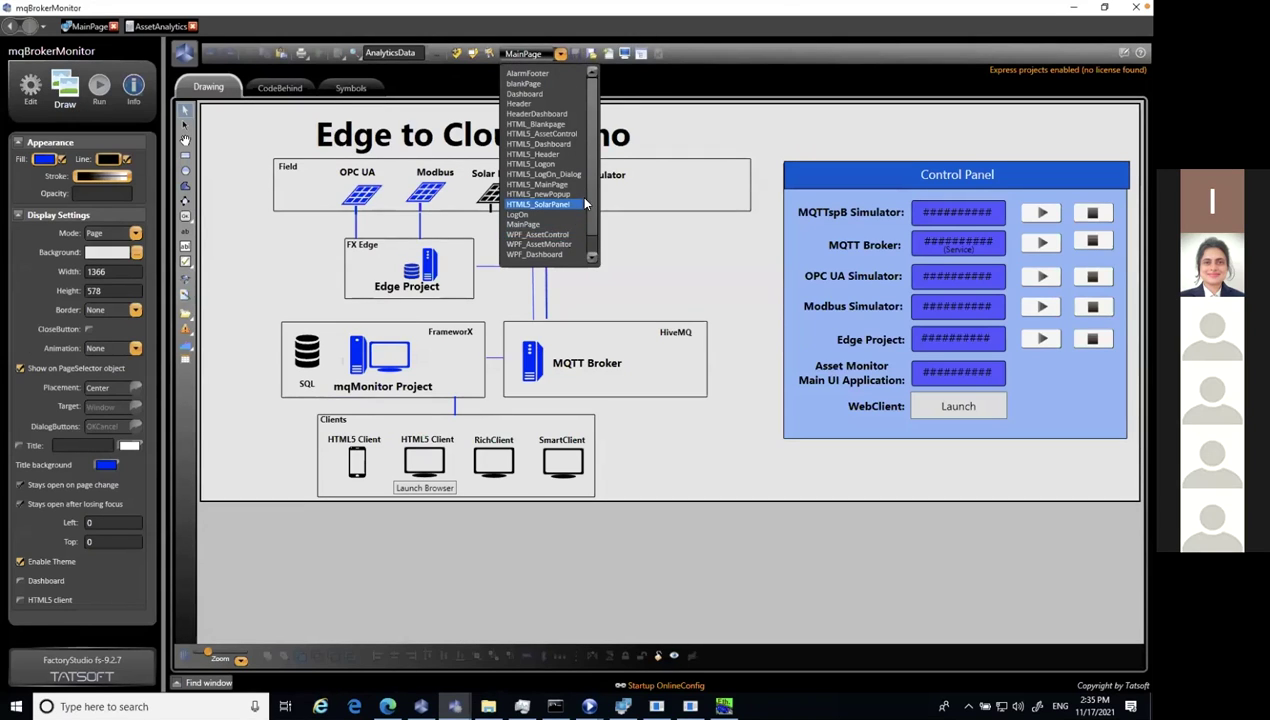
scroll(595, 245, down, 1)
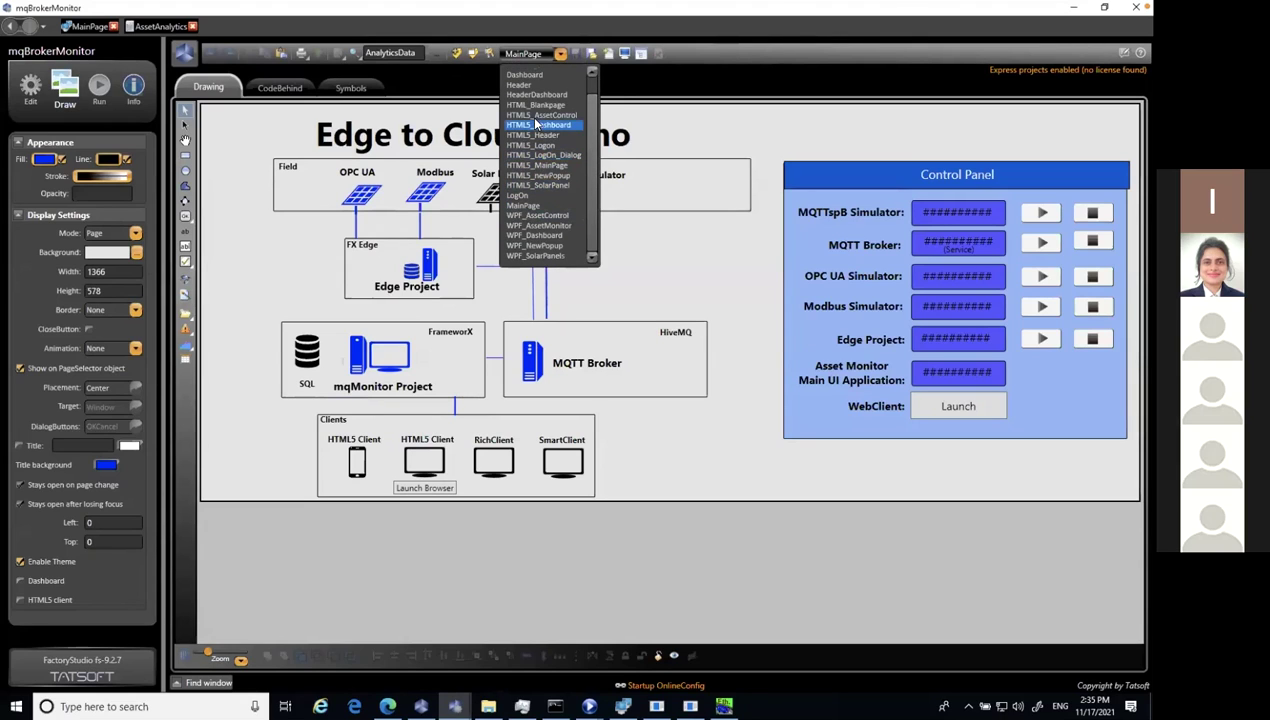
click(540, 215)
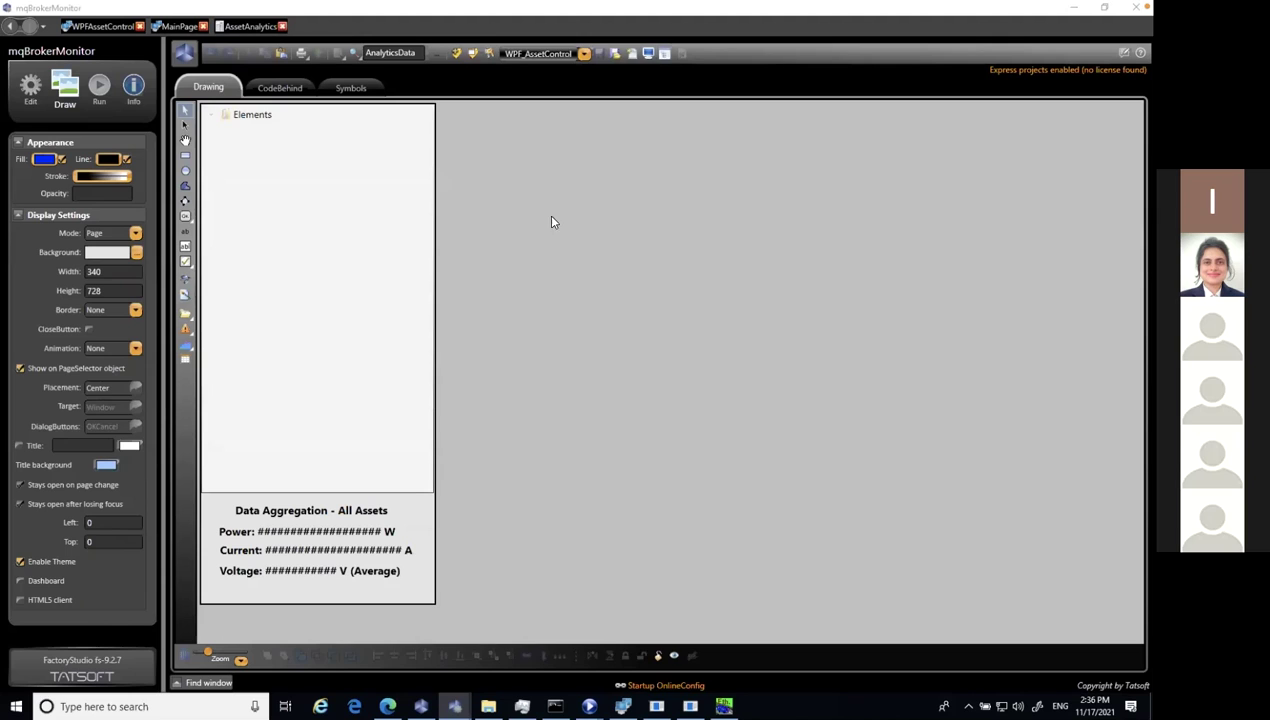
Check the SelectedAsset tag in the configuration of the display's assets control and close it without changes
double_click(330, 261)
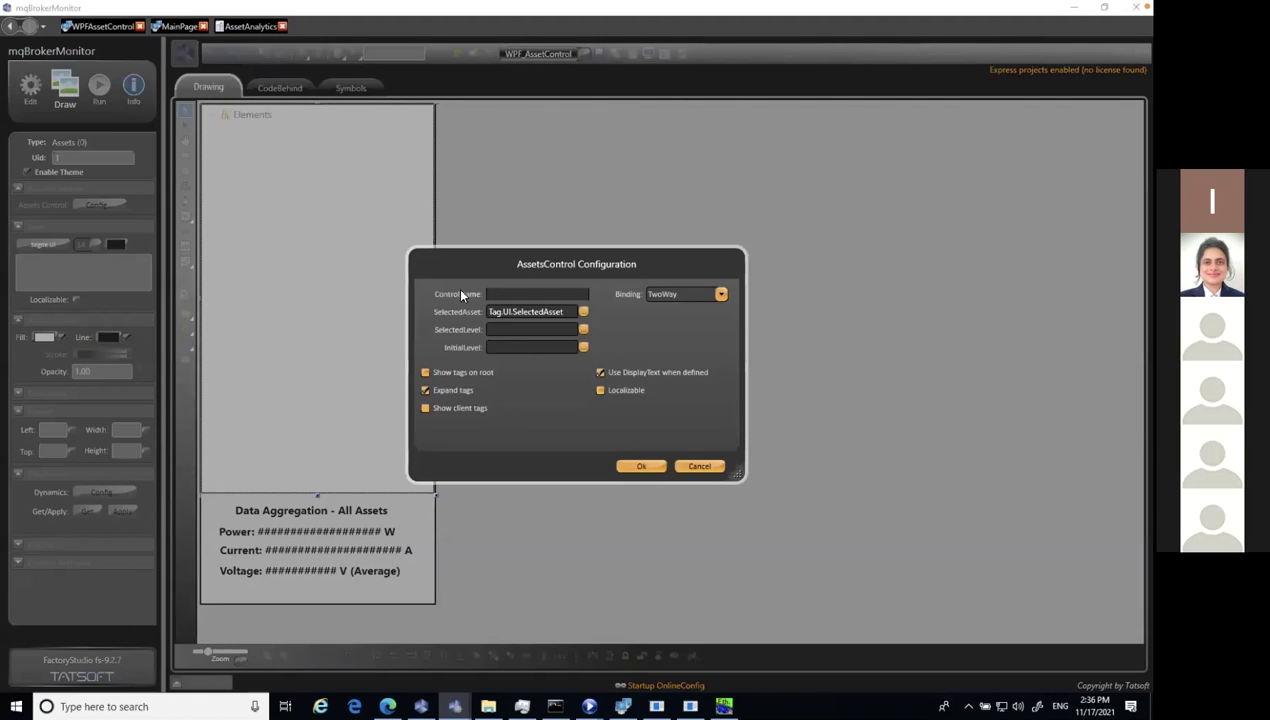
drag(571, 311, 463, 317)
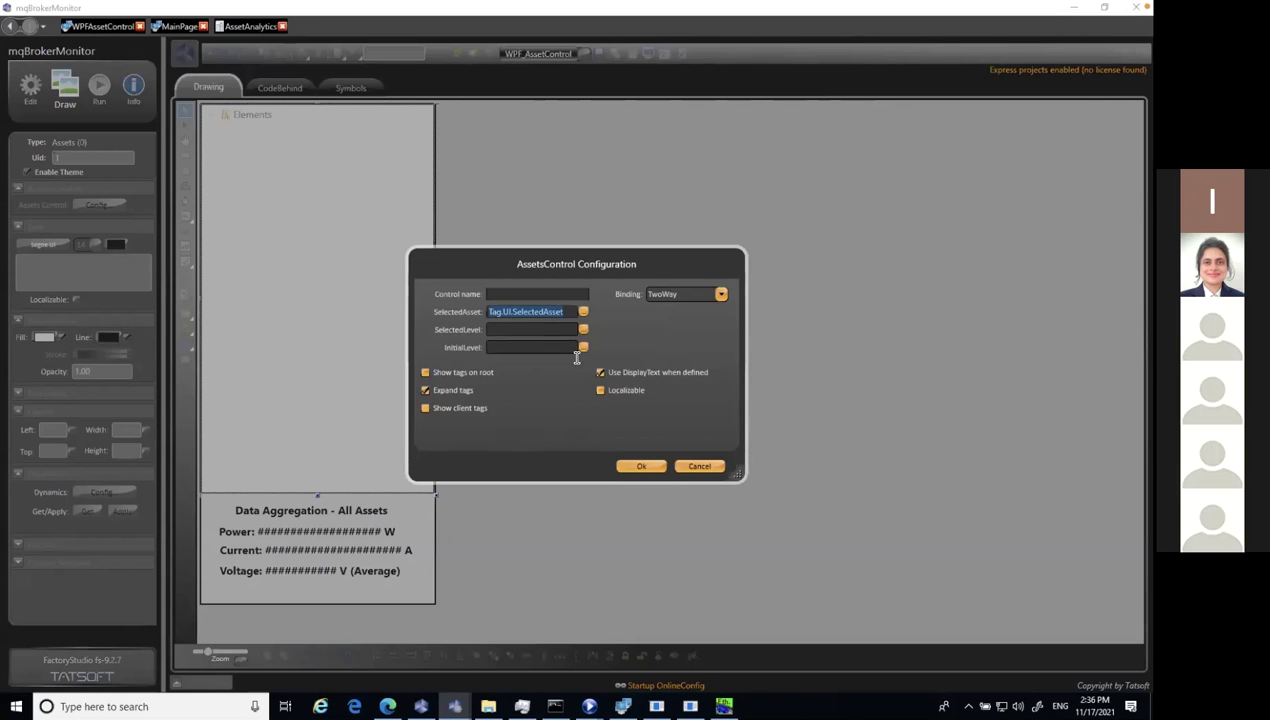
click(681, 465)
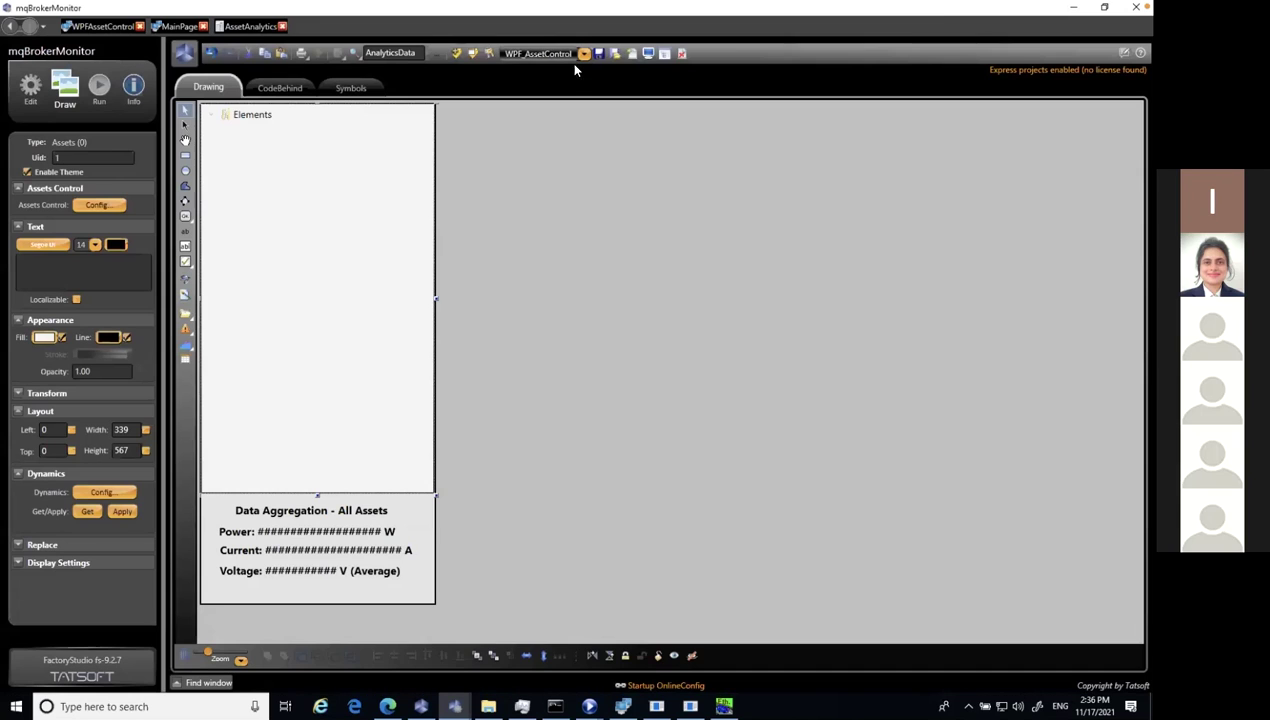
Open the WPF_NewPopup display, check the TextIO expression of the Longitude text box and close its dynamics
click(584, 55)
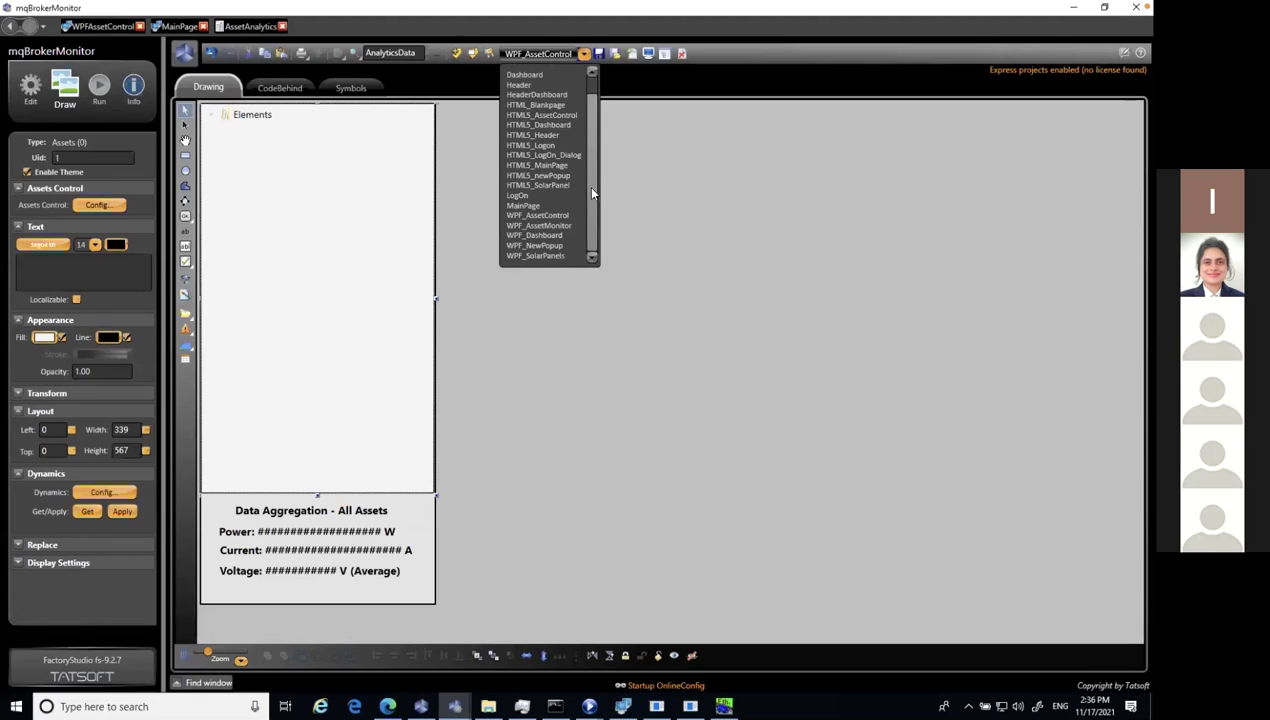
click(567, 245)
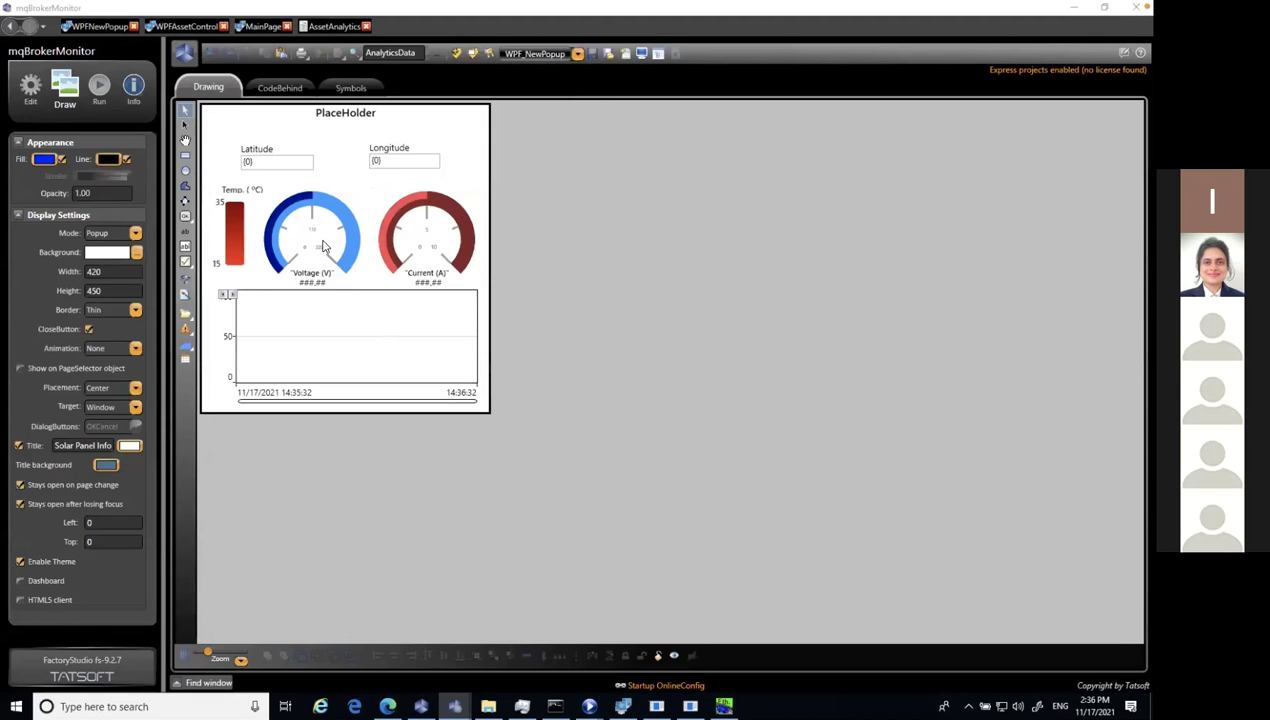
double_click(376, 163)
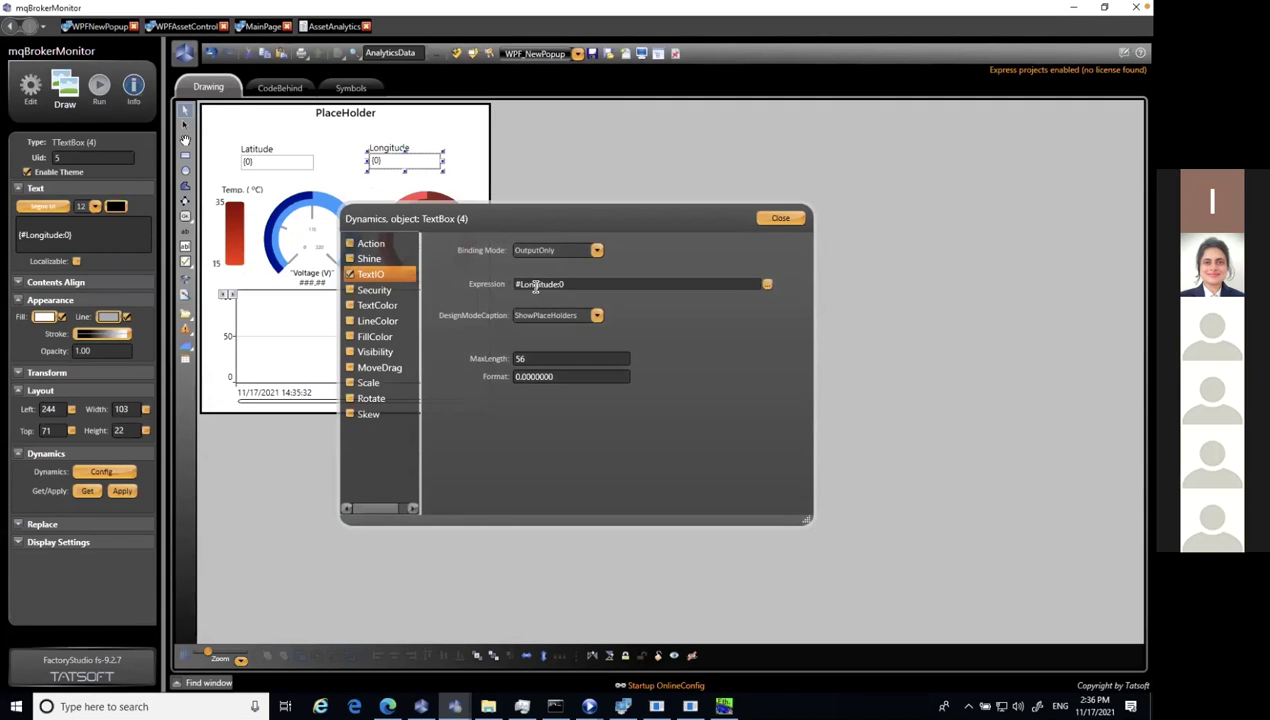
click(773, 216)
Examine the tagProvider and fullAsset label assignments in the popup's DisplayOpening code and return to its drawing
click(285, 88)
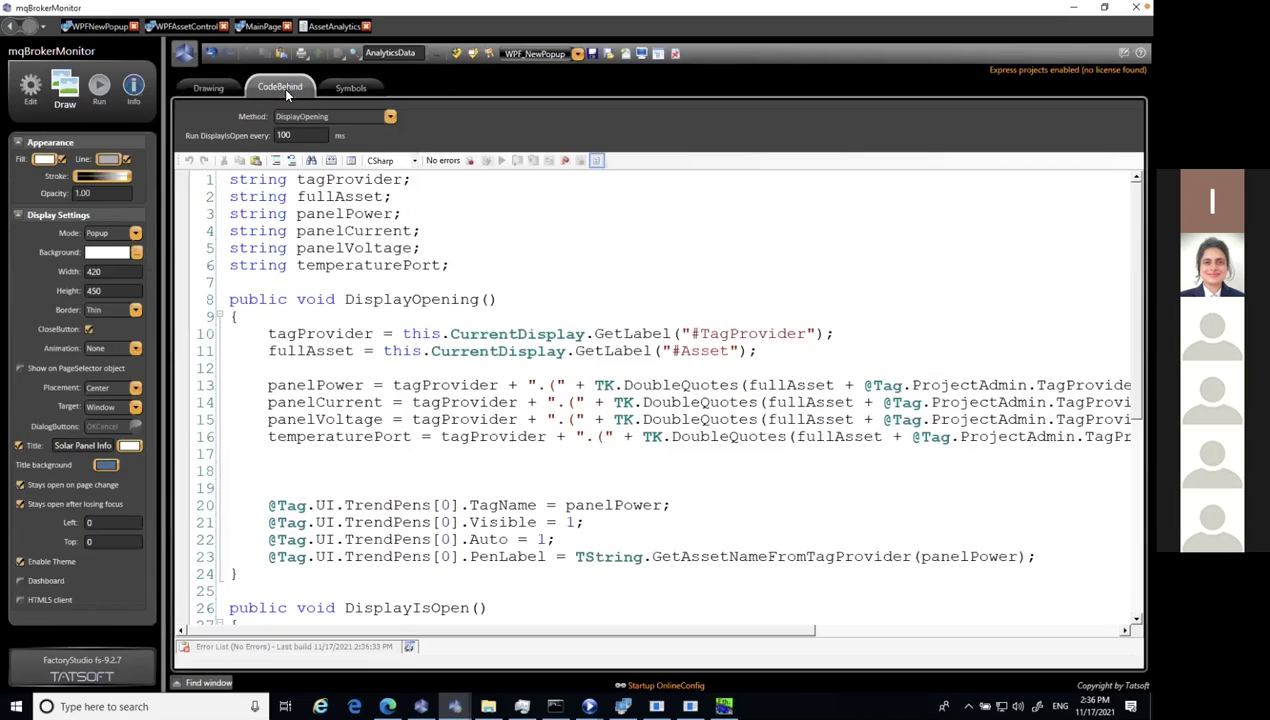
click(429, 412)
drag(268, 333, 364, 350)
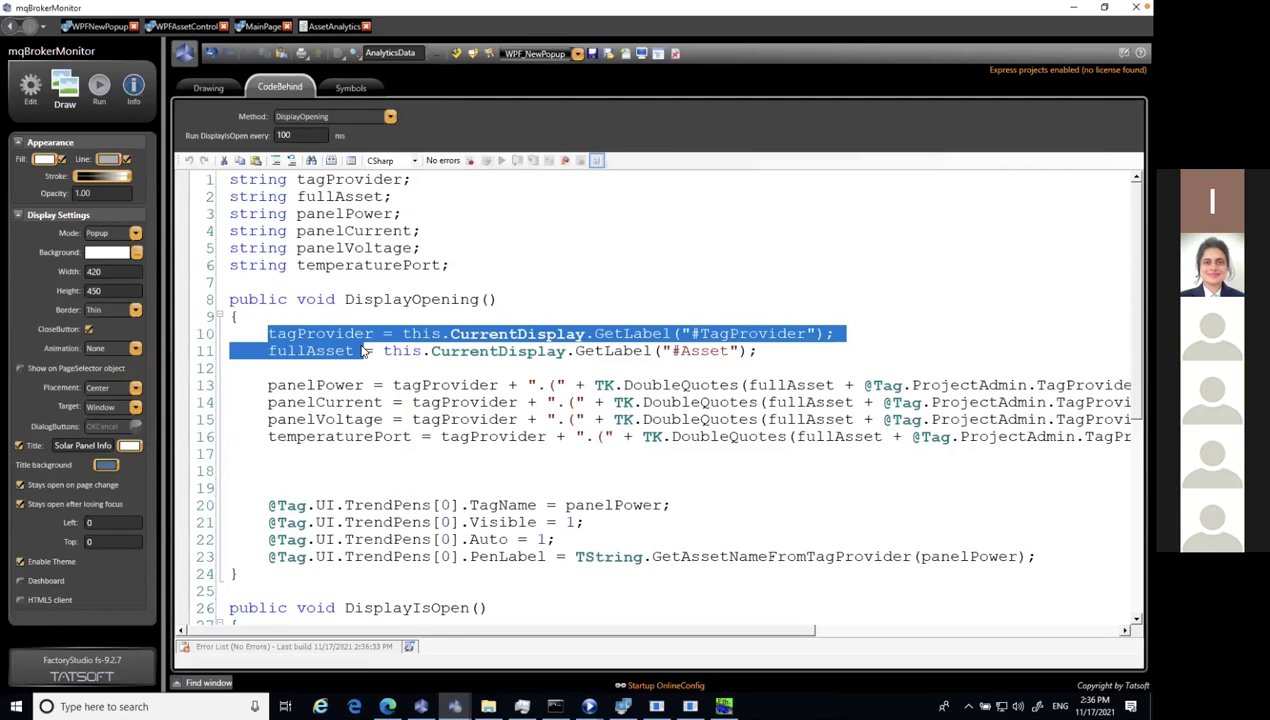
click(209, 88)
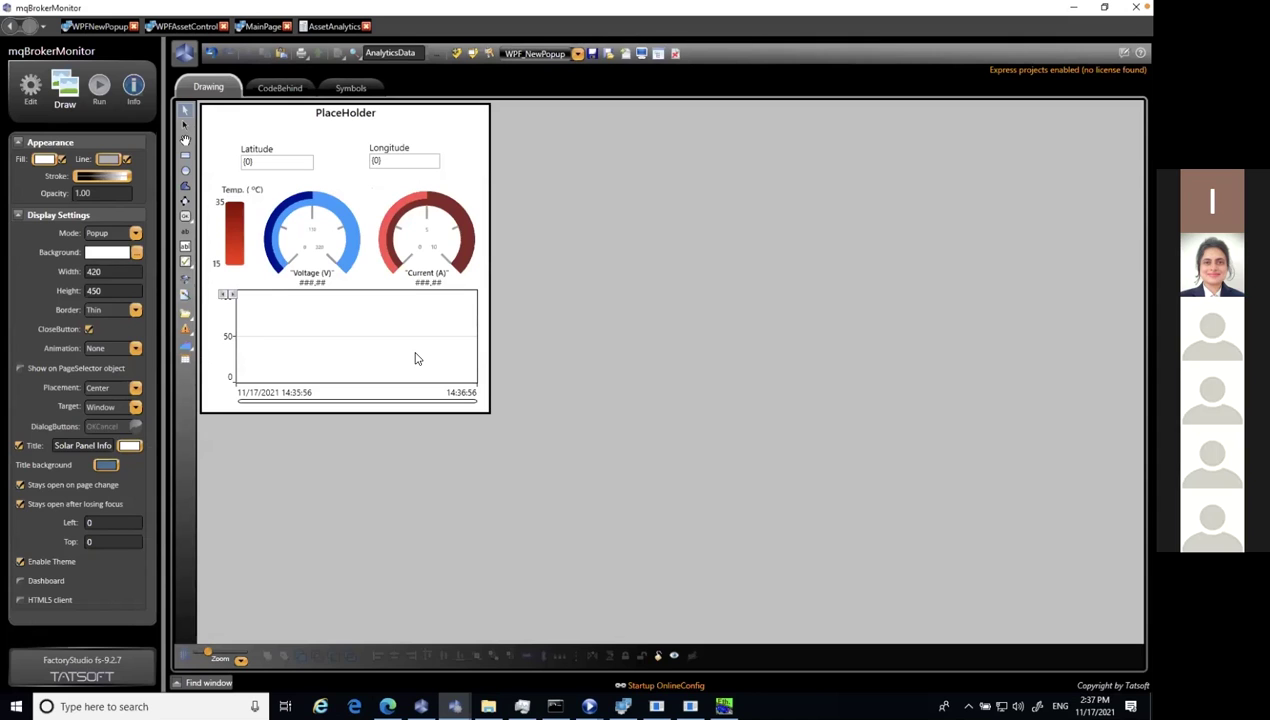
Switch to the running Startup Window, expand the asset tree down to Barcelona's panels and display Barcelona's Panel_1
click(622, 706)
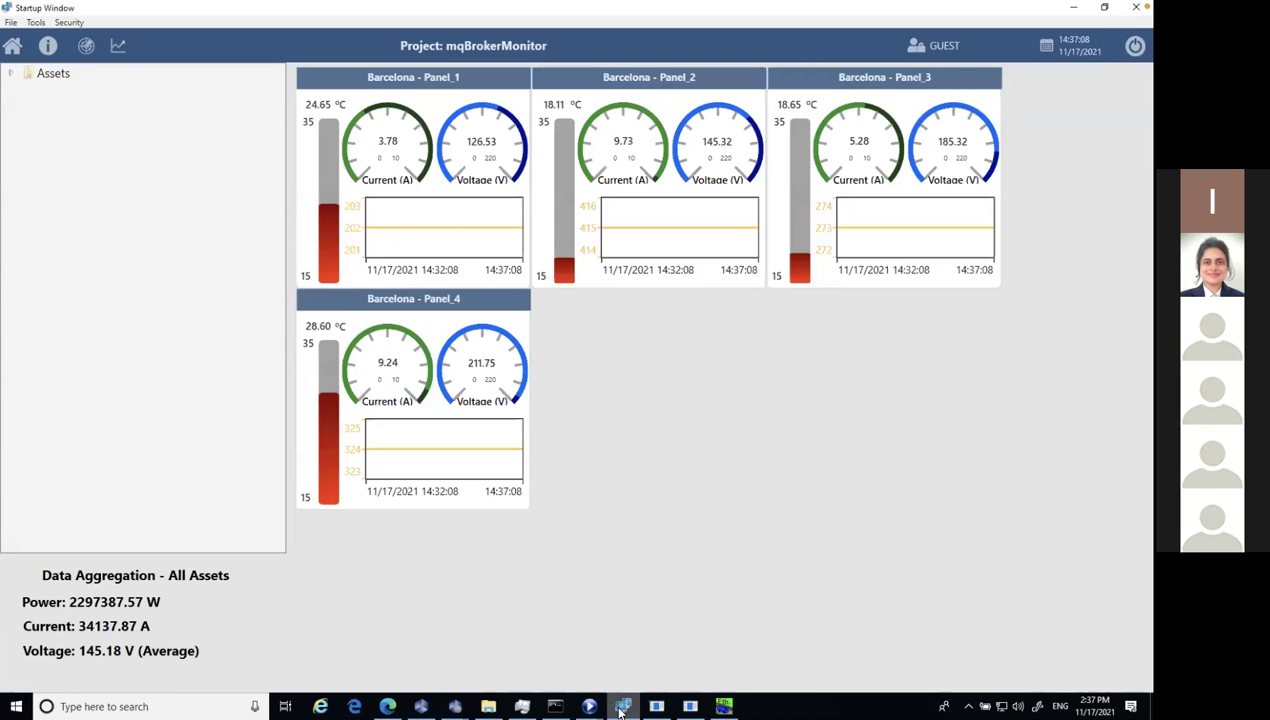
click(11, 74)
click(28, 91)
double_click(66, 95)
double_click(65, 95)
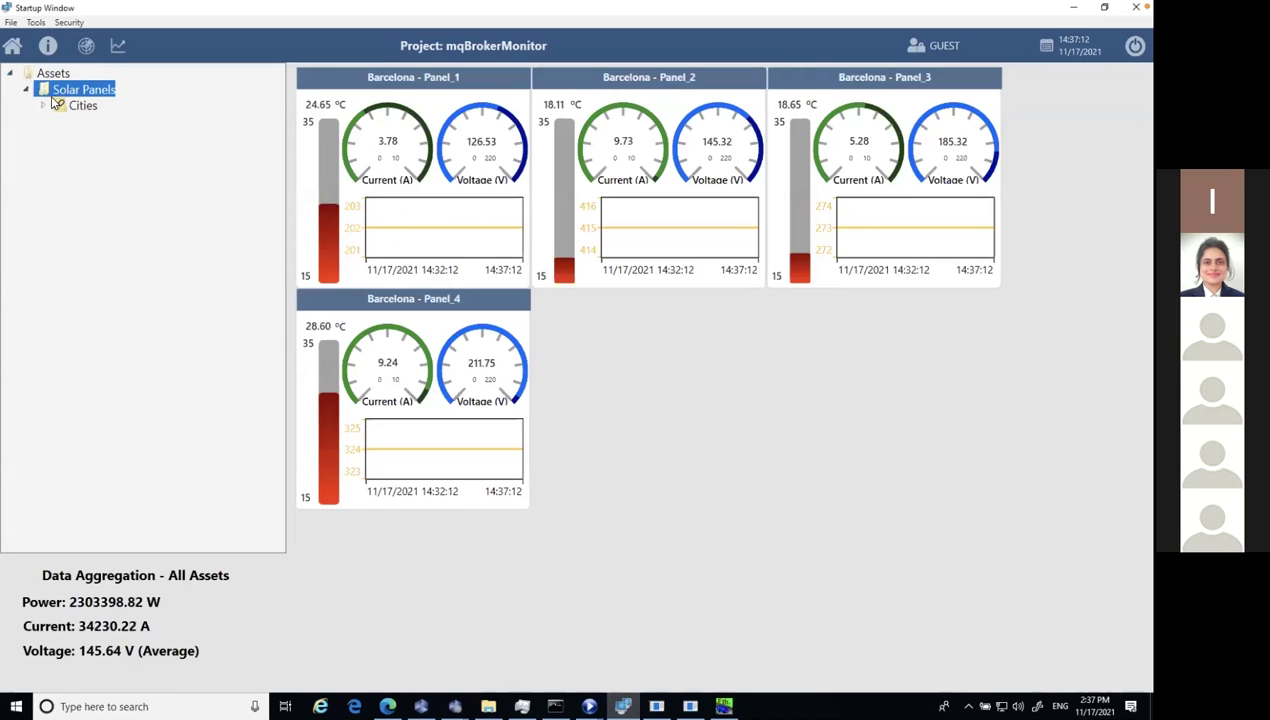
click(42, 105)
click(103, 124)
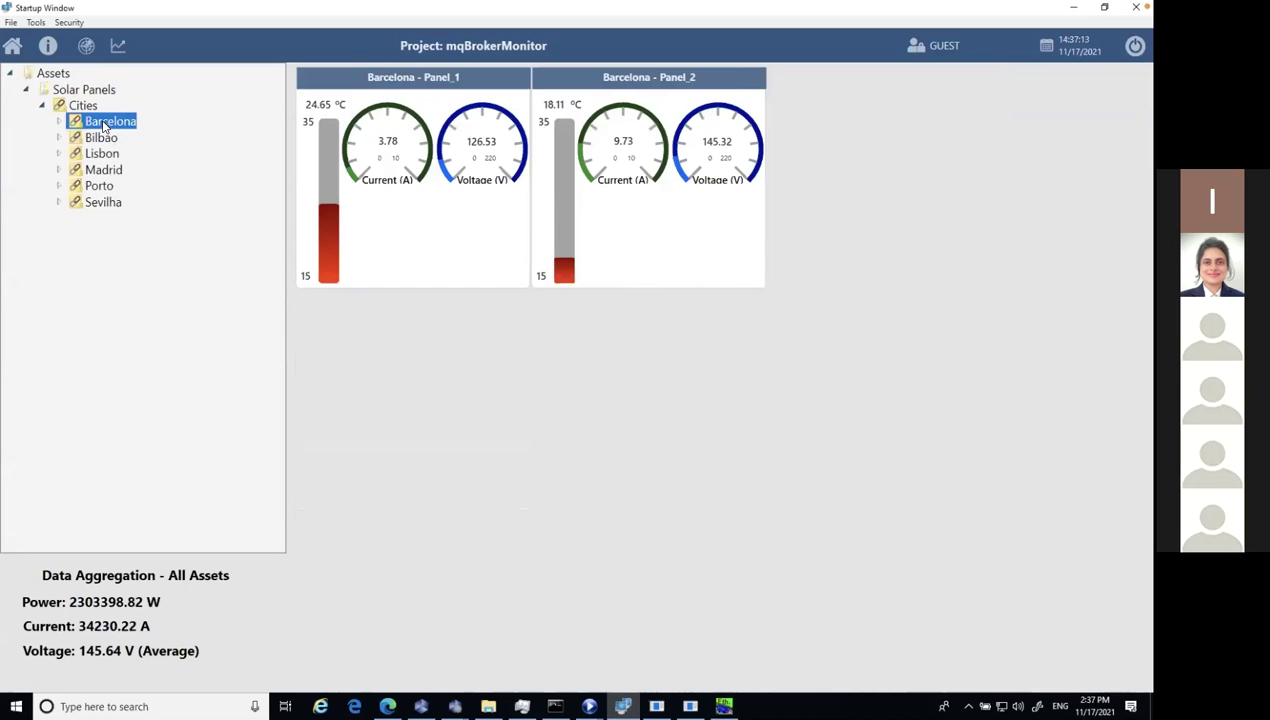
click(59, 121)
click(119, 138)
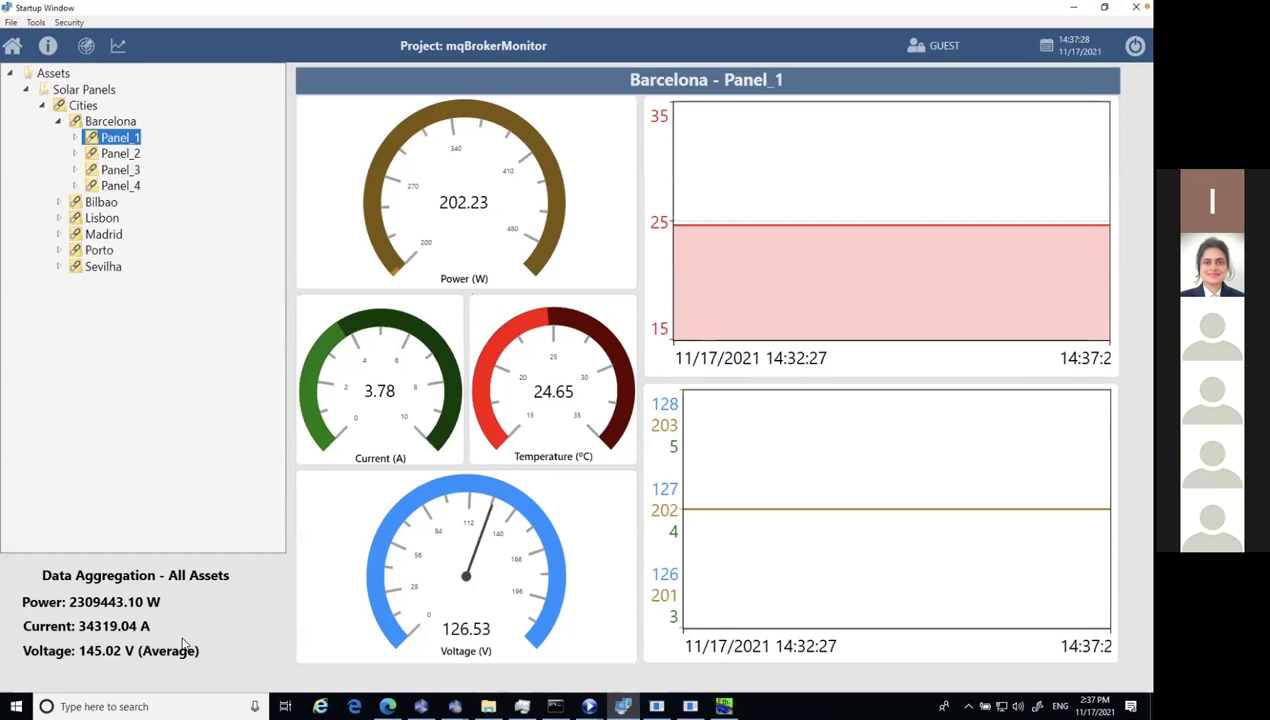
Switch back to the mqBrokerMonitor engineering window and open the code of the AssetAnalytics script task
click(455, 706)
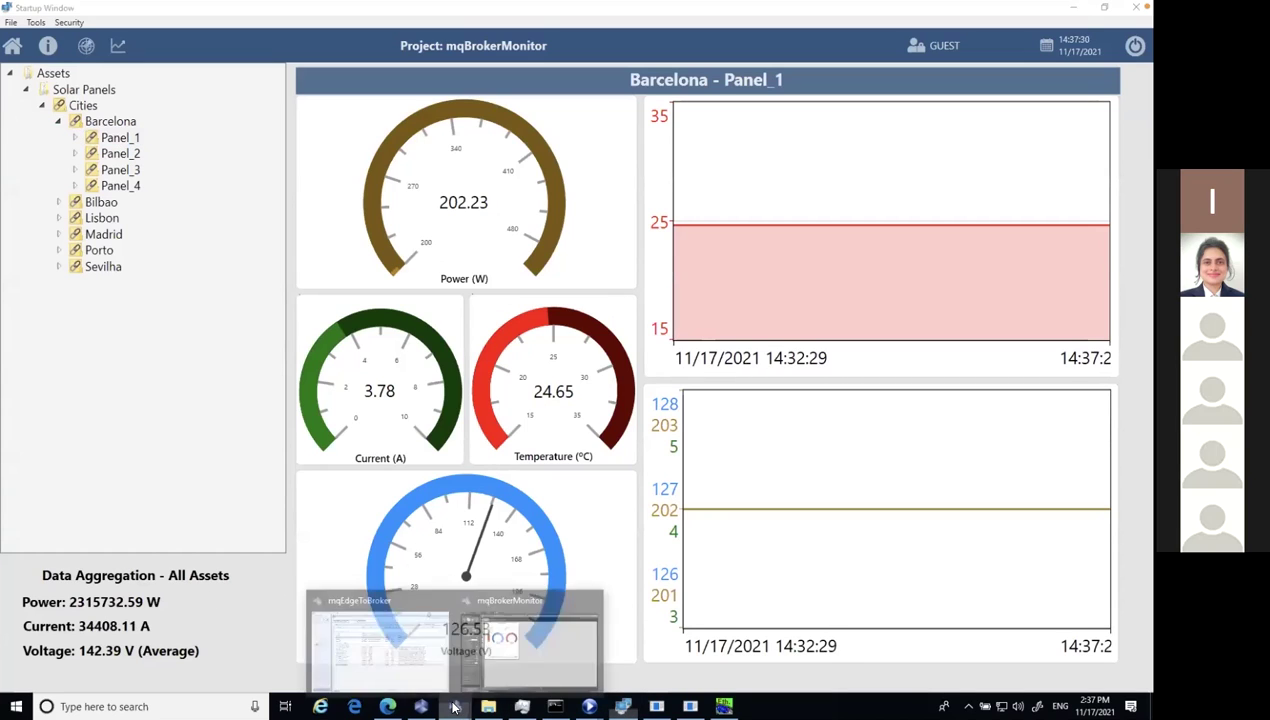
mouse_move(415, 638)
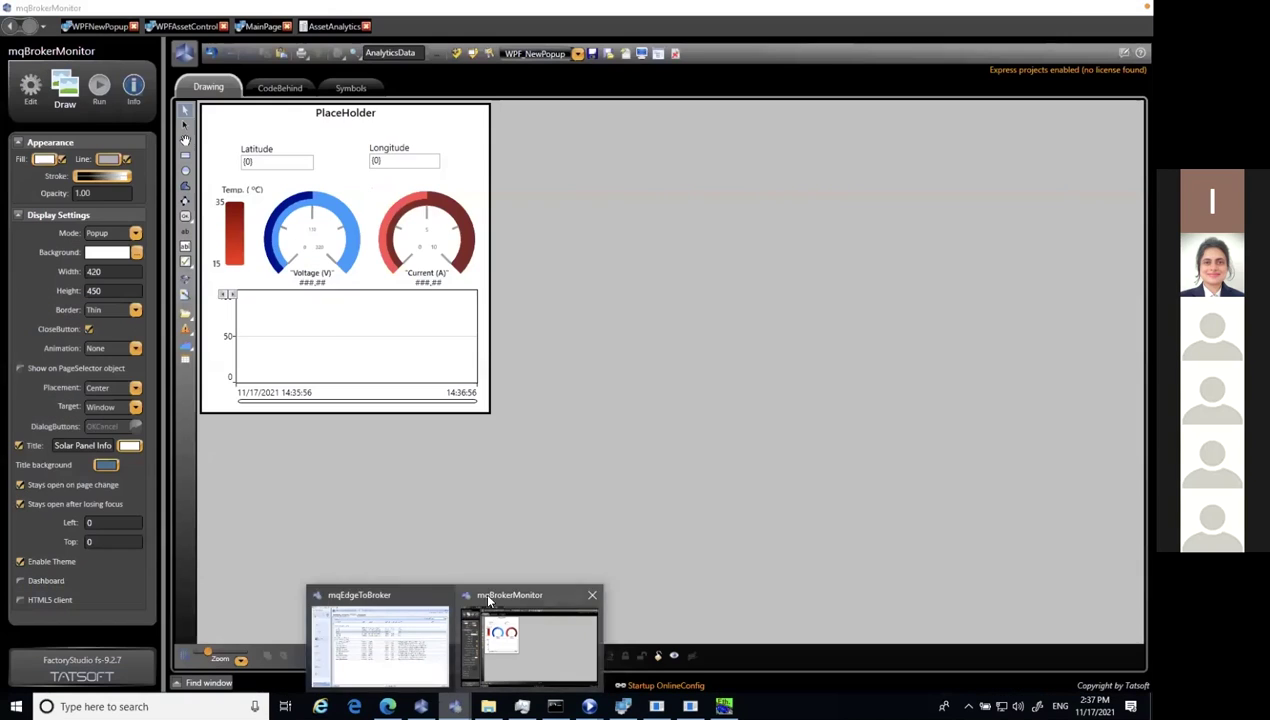
click(530, 640)
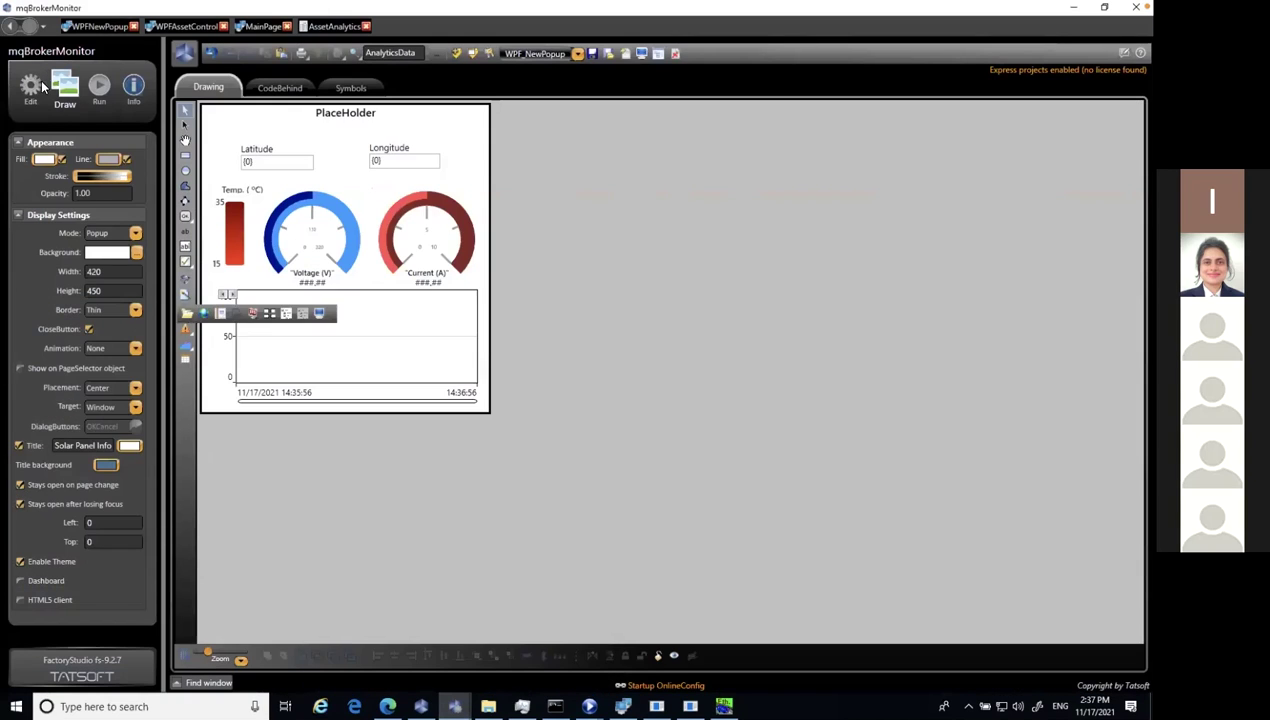
click(35, 92)
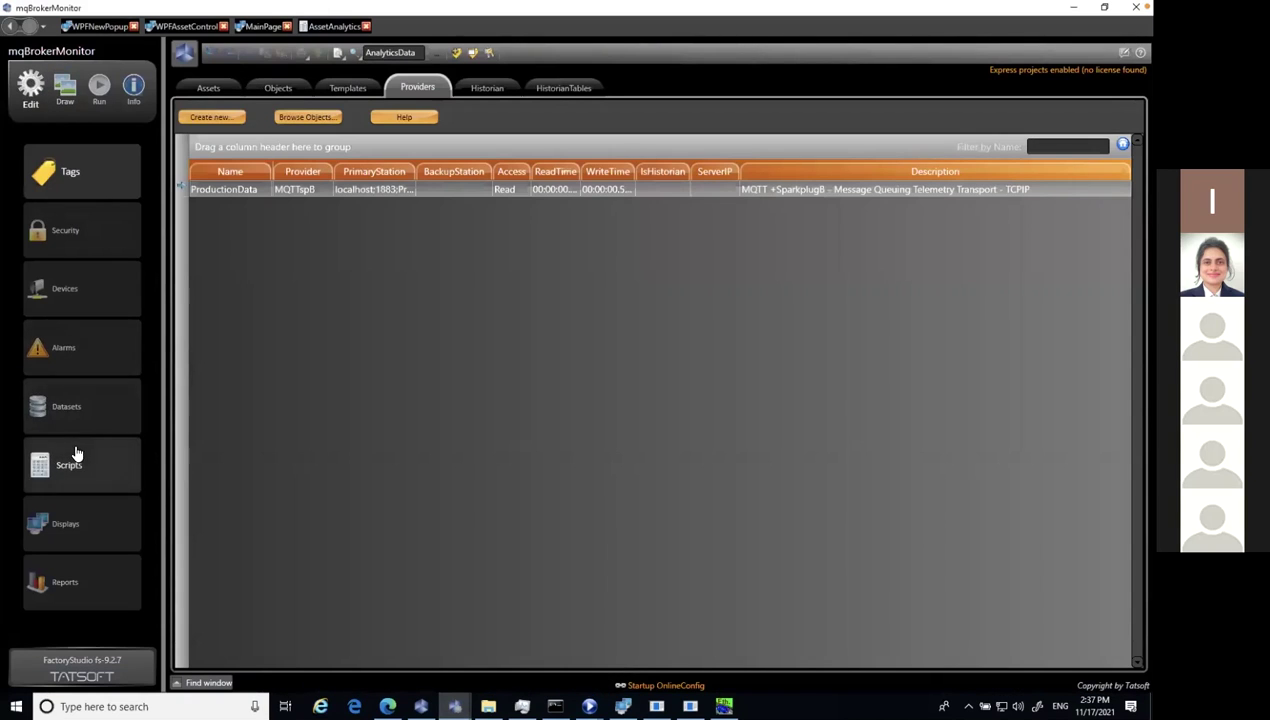
click(77, 455)
click(230, 172)
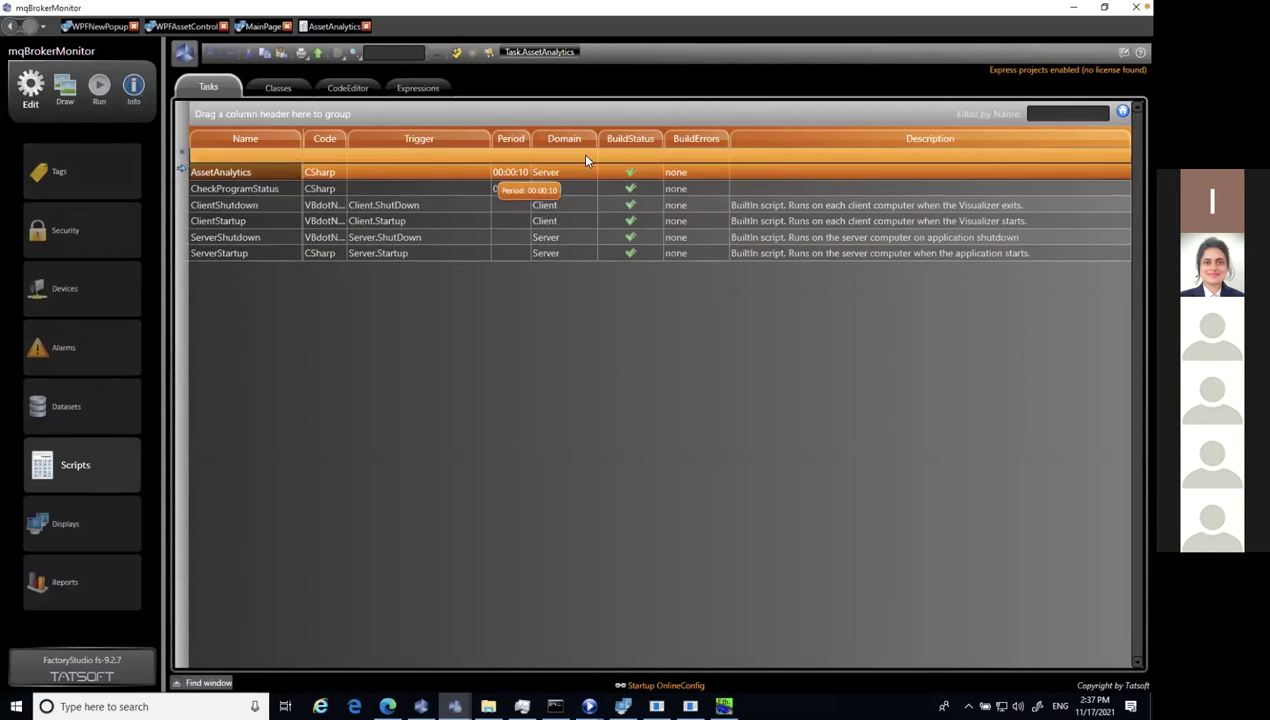
click(347, 88)
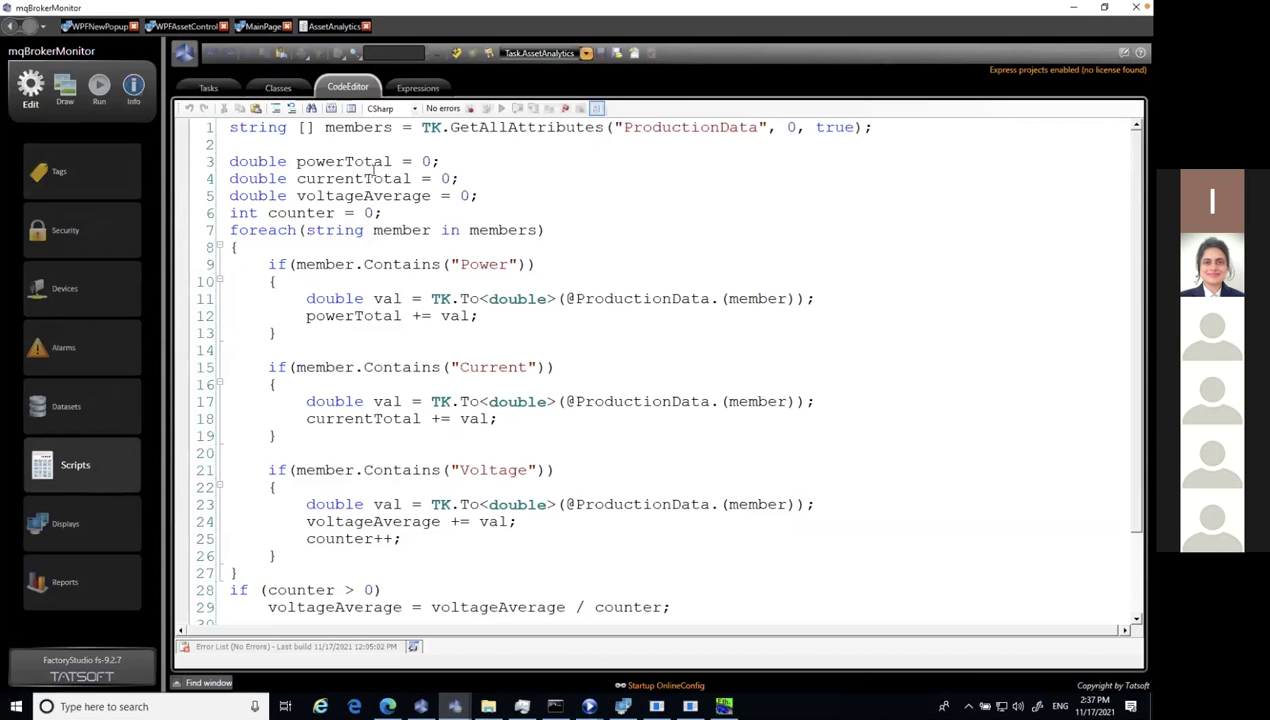
Examine the script's GetAllAttributes call, check its ProductionData argument against the tag providers list, and return to the script code
click(413, 108)
click(548, 219)
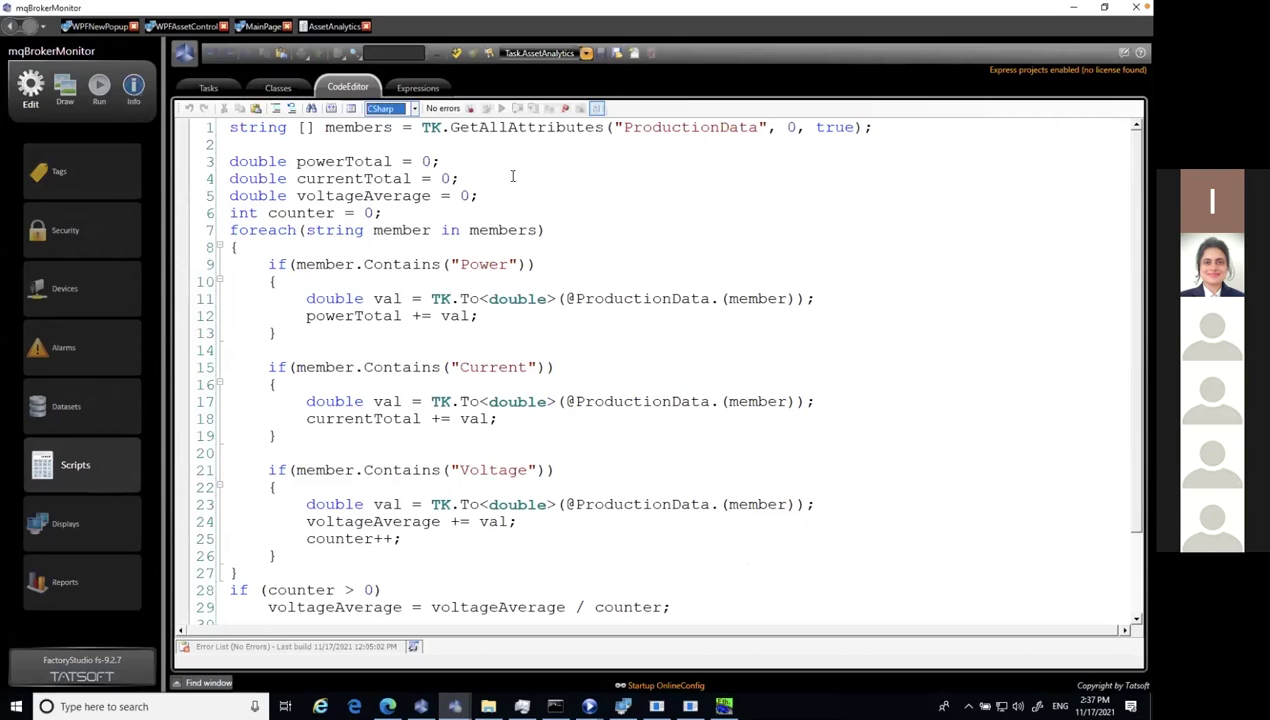
click(432, 138)
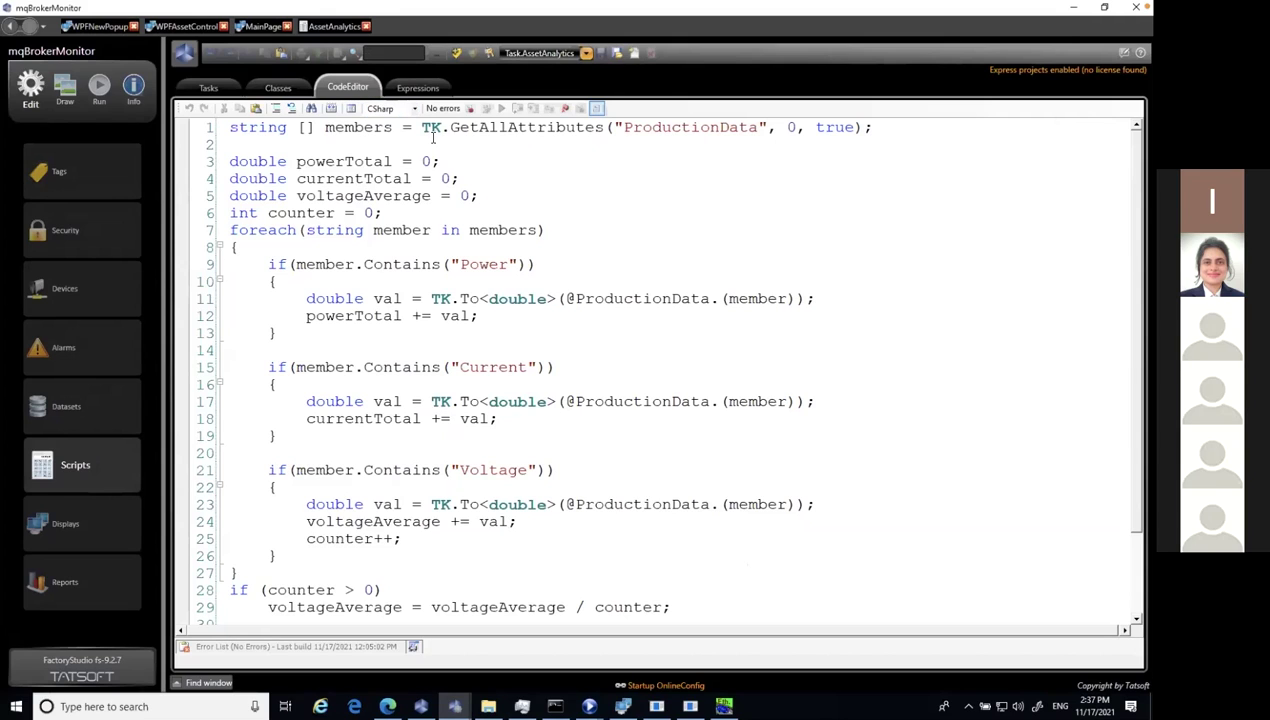
double_click(662, 128)
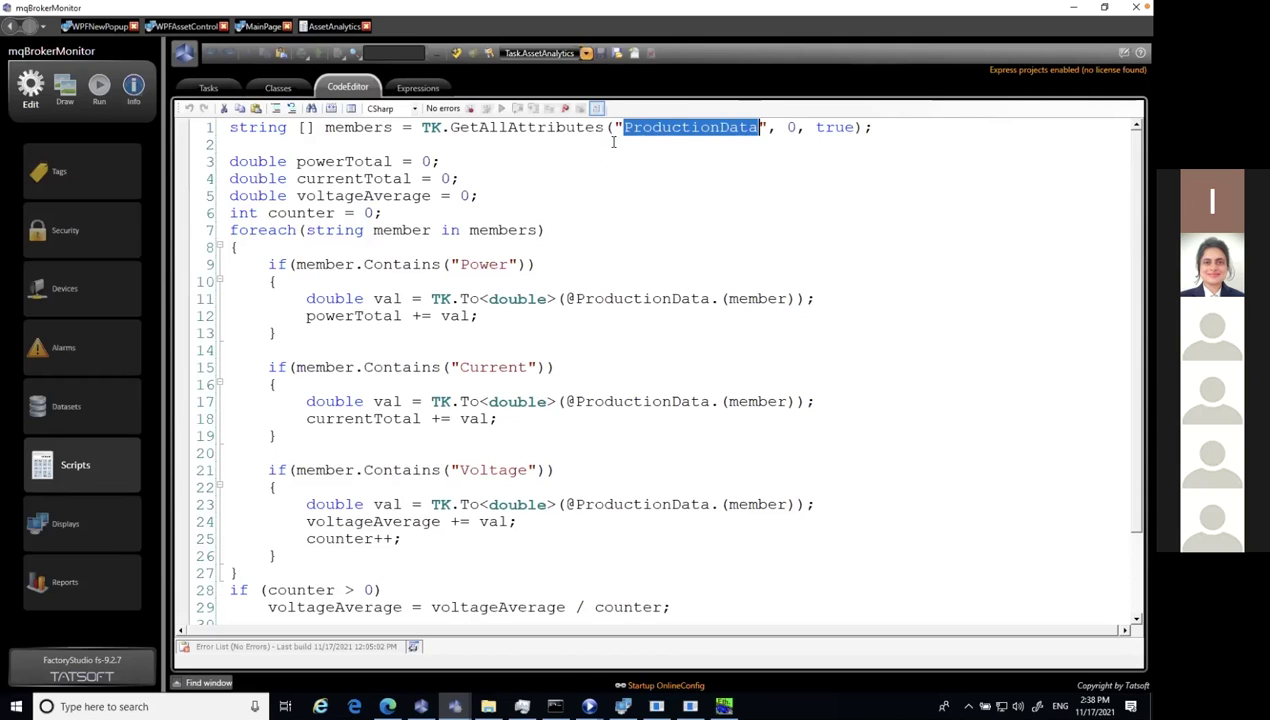
click(90, 180)
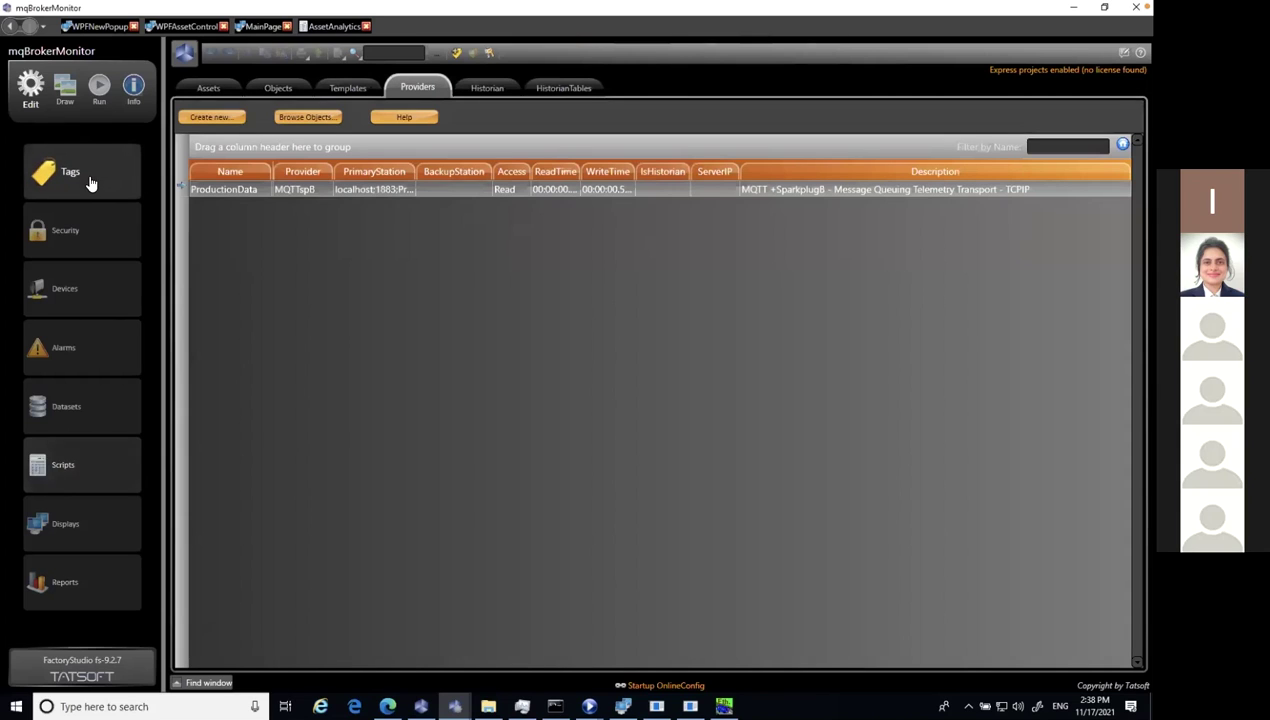
click(235, 191)
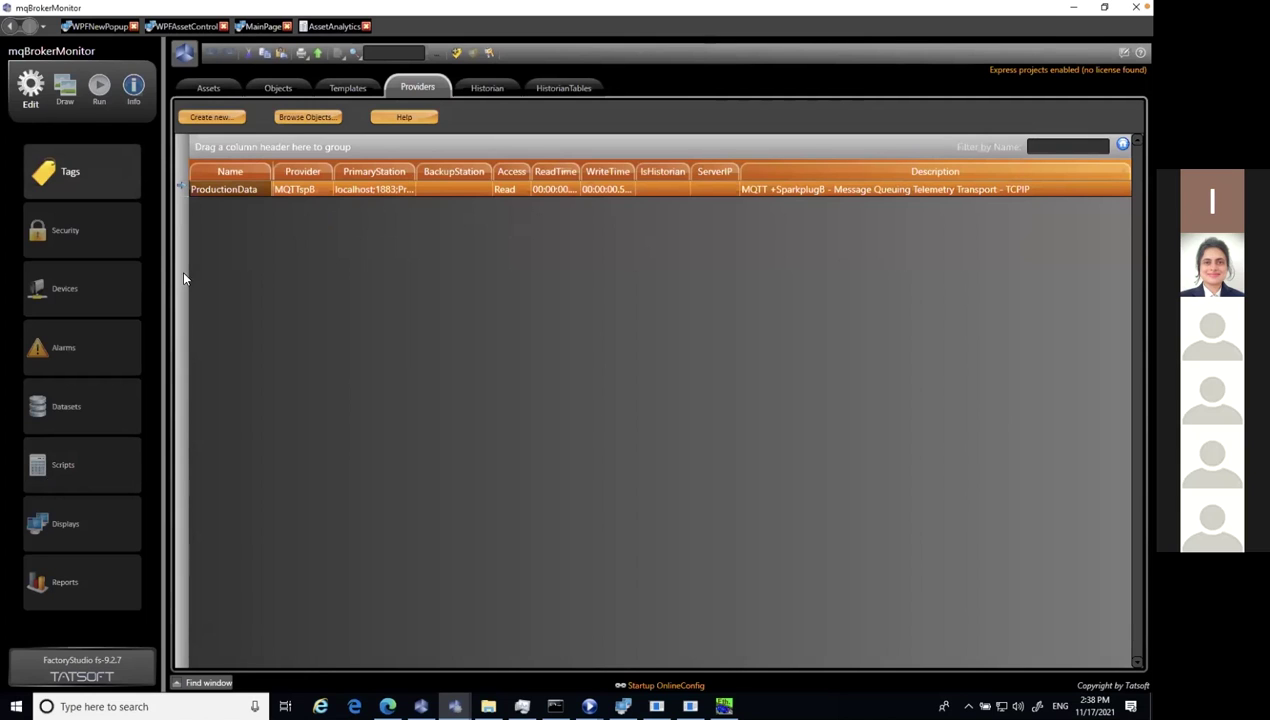
click(85, 470)
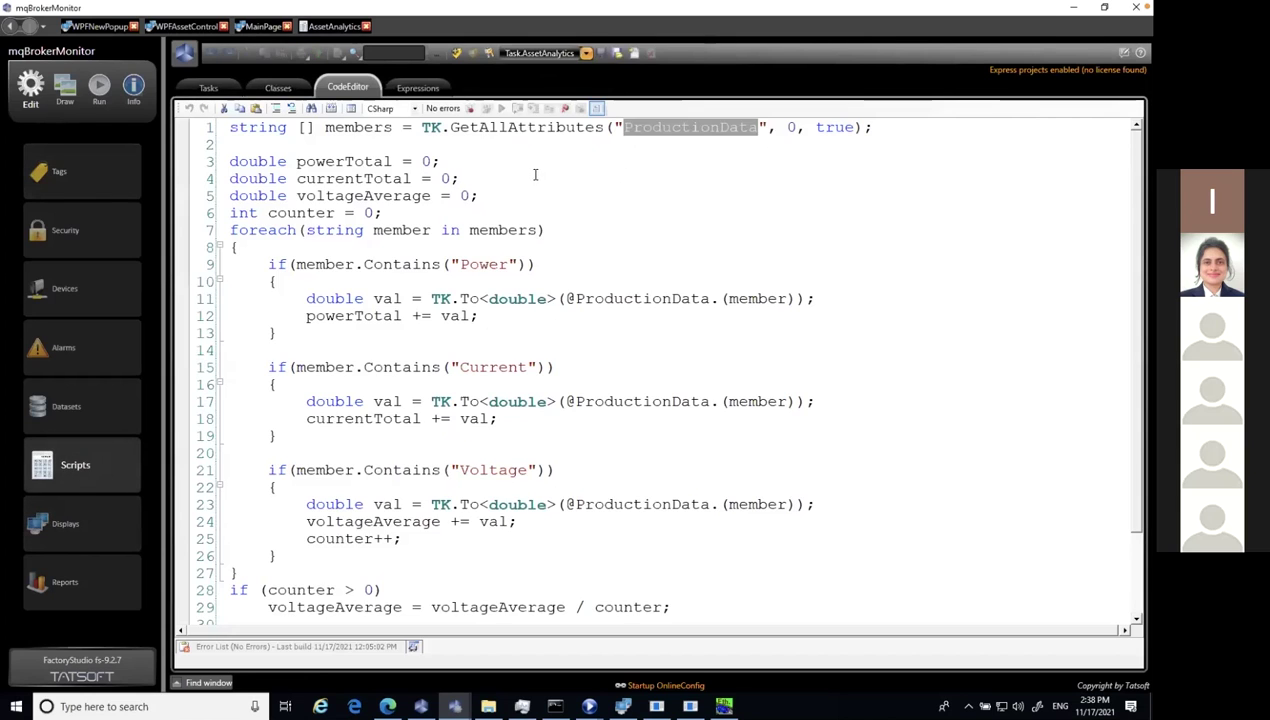
Examine the script's member loop for Power, Current and Voltage, down to the AnalyticsData tag assignments at the end
double_click(405, 231)
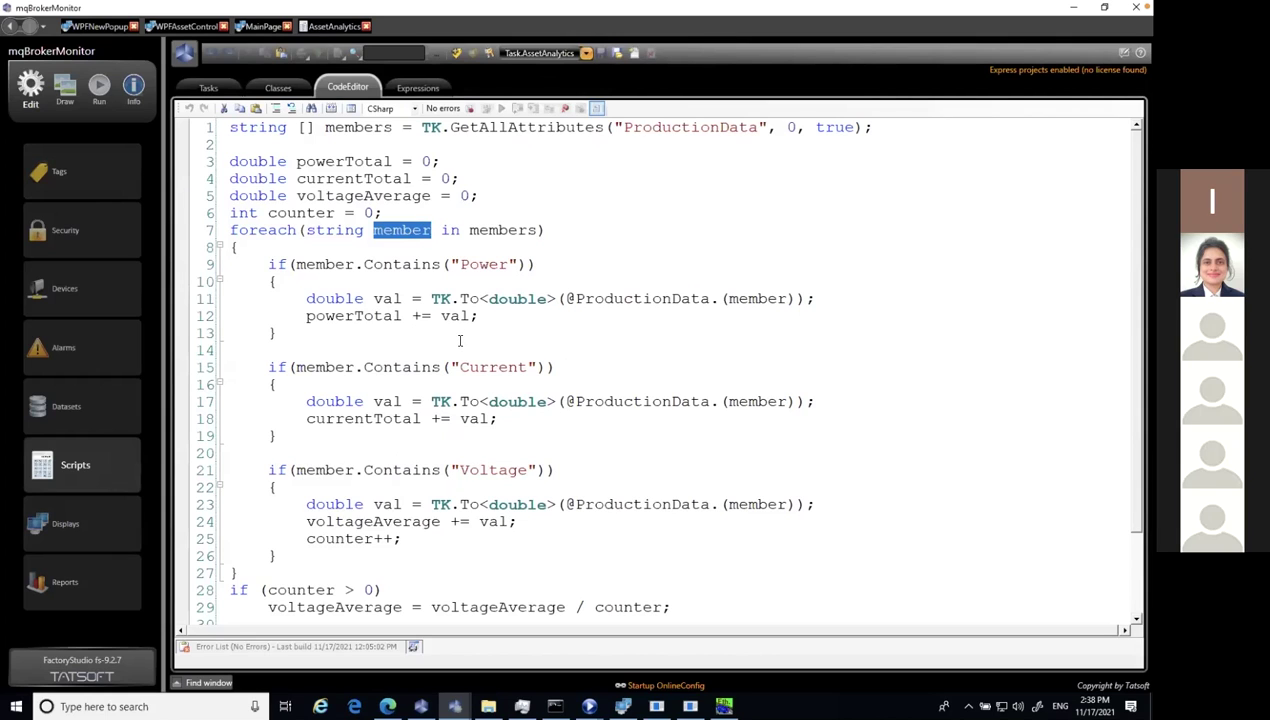
click(477, 276)
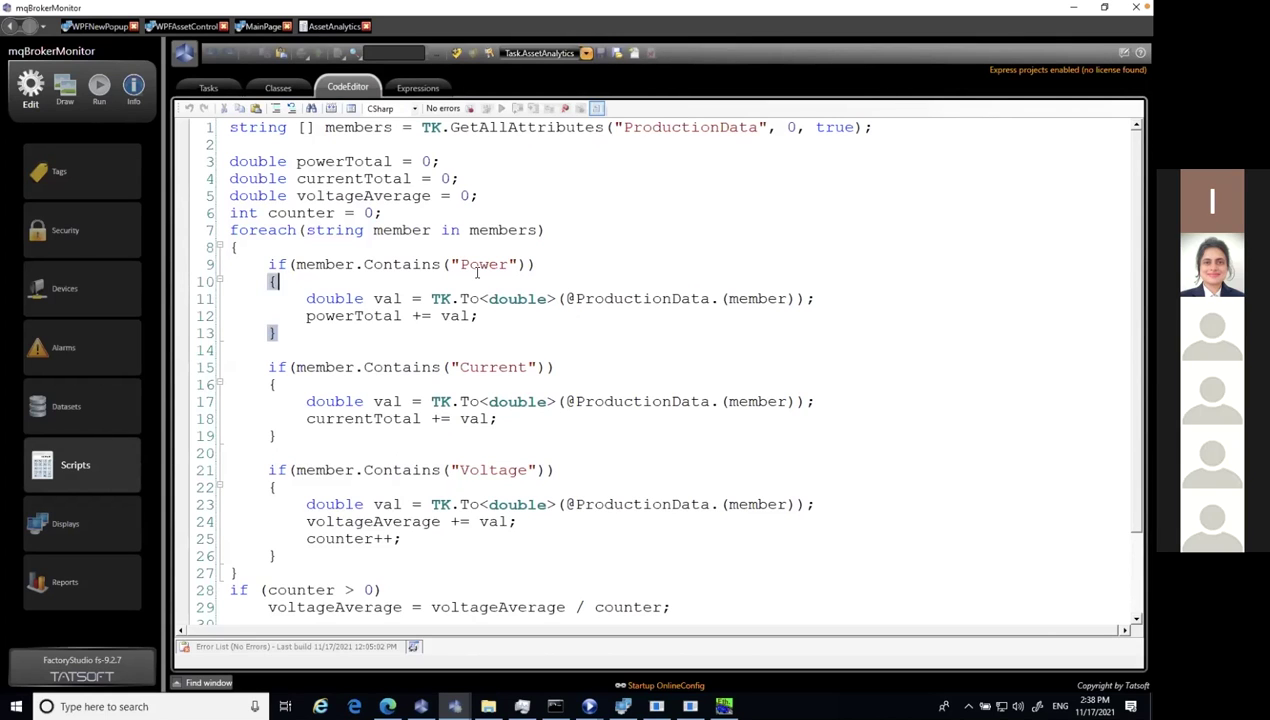
click(487, 368)
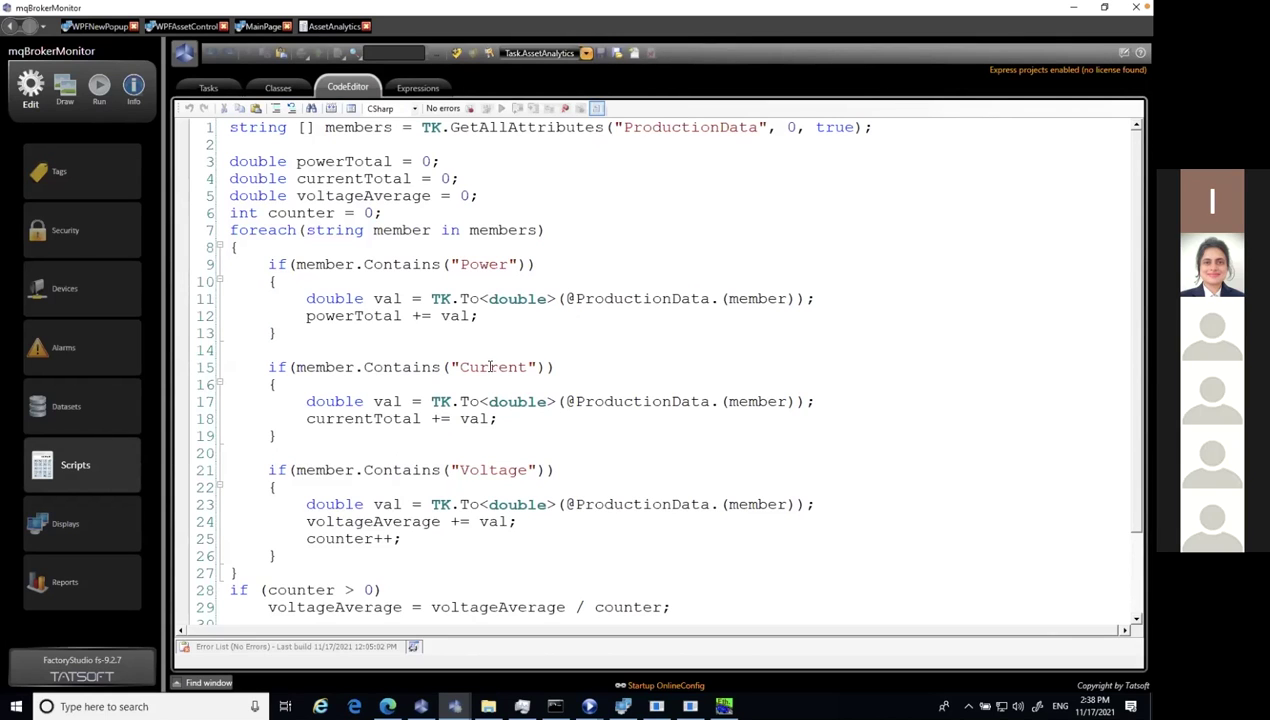
click(503, 465)
click(396, 537)
key(Down)
key(Down)
key(Down)
key(Down)
key(Down)
key(Down)
key(Down)
key(Down)
key(Down)
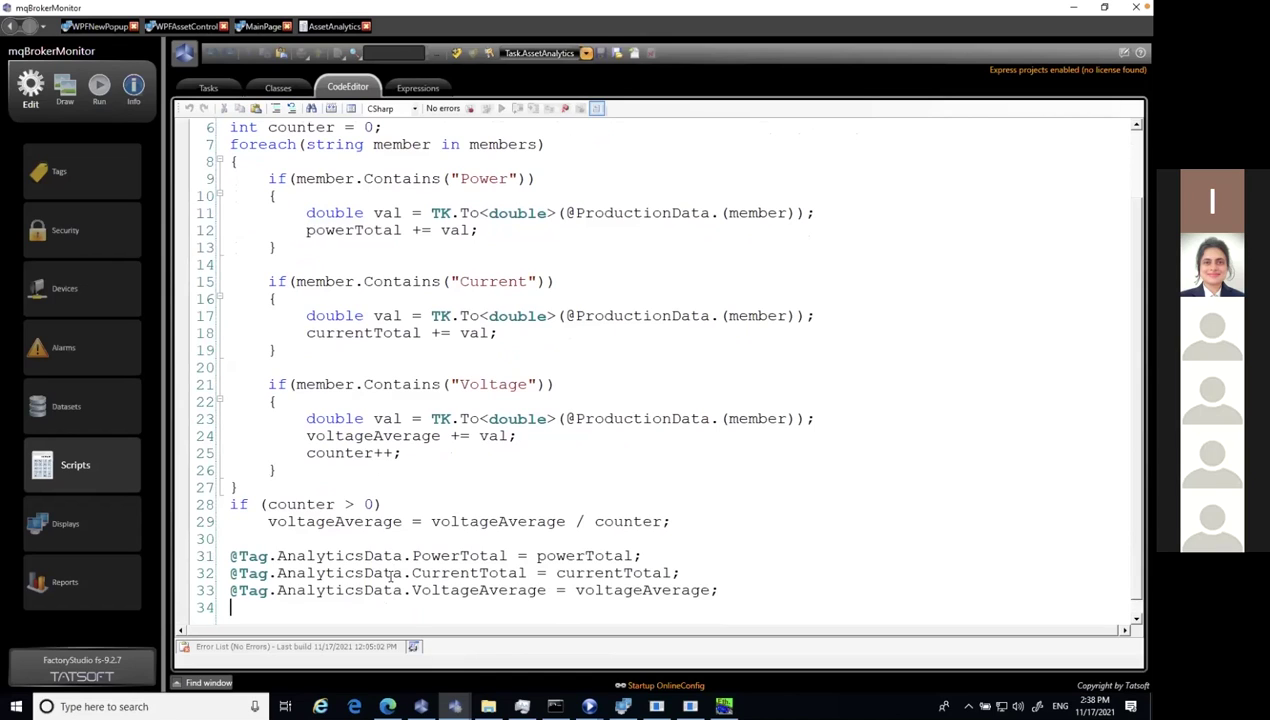
Highlight the script's AnalyticsData assignments and examine the AnalyticsData entry with address Analytics/Data in the device points list
drag(231, 557, 404, 592)
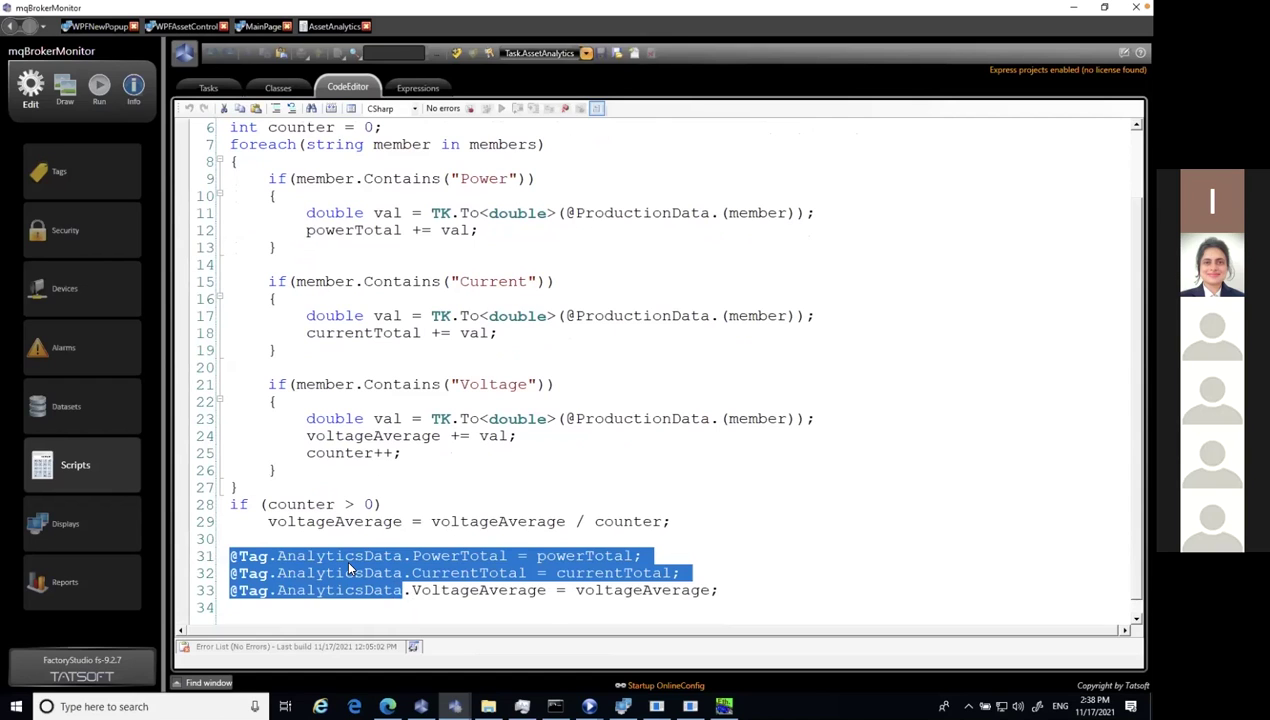
click(80, 298)
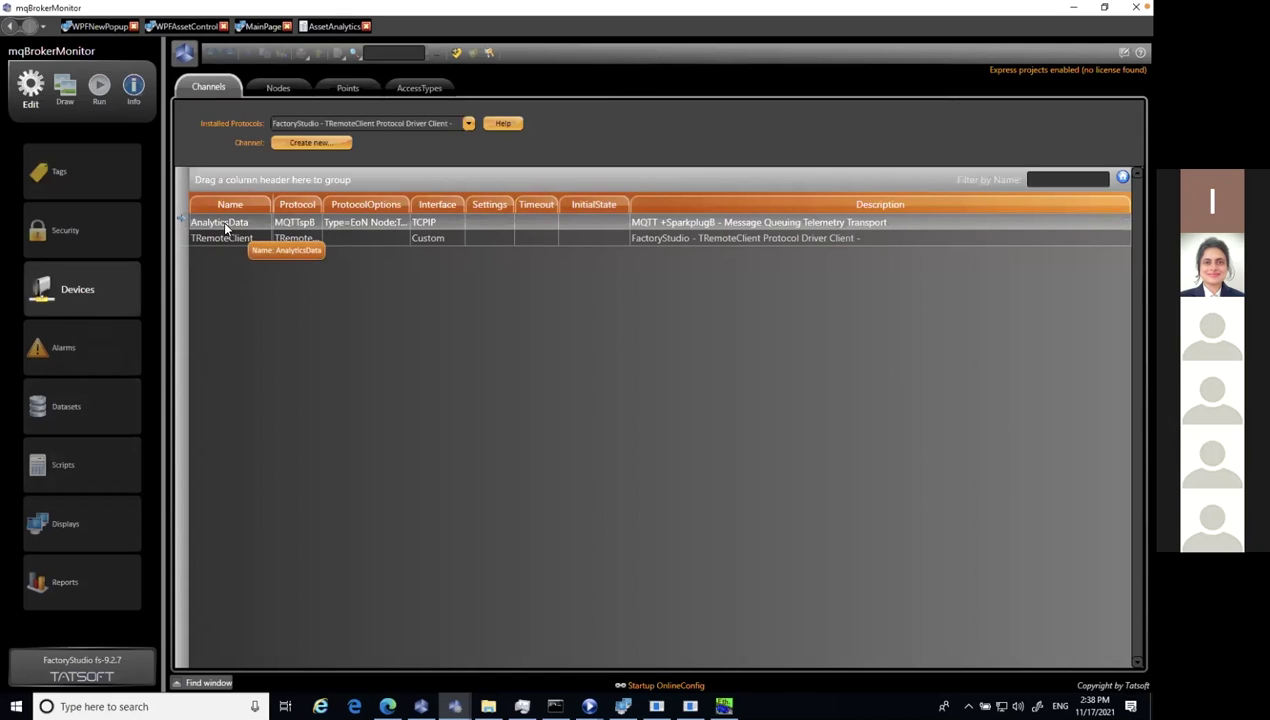
click(362, 84)
click(330, 190)
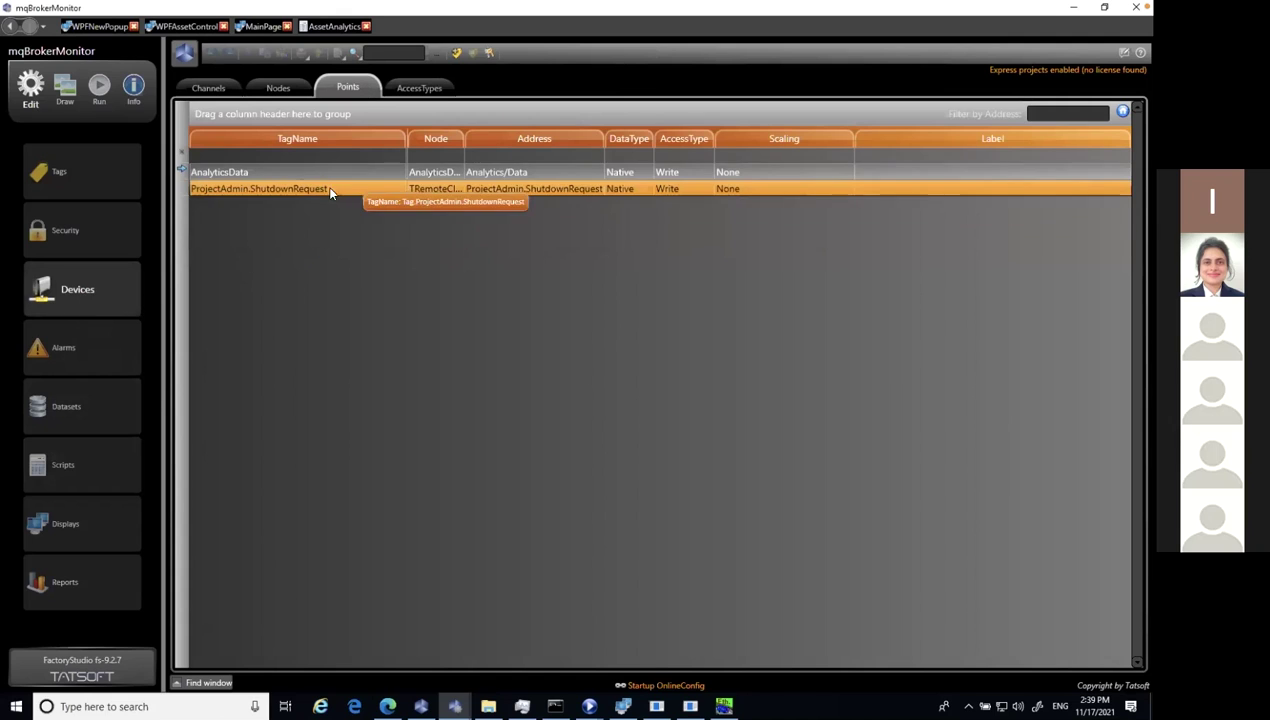
click(310, 171)
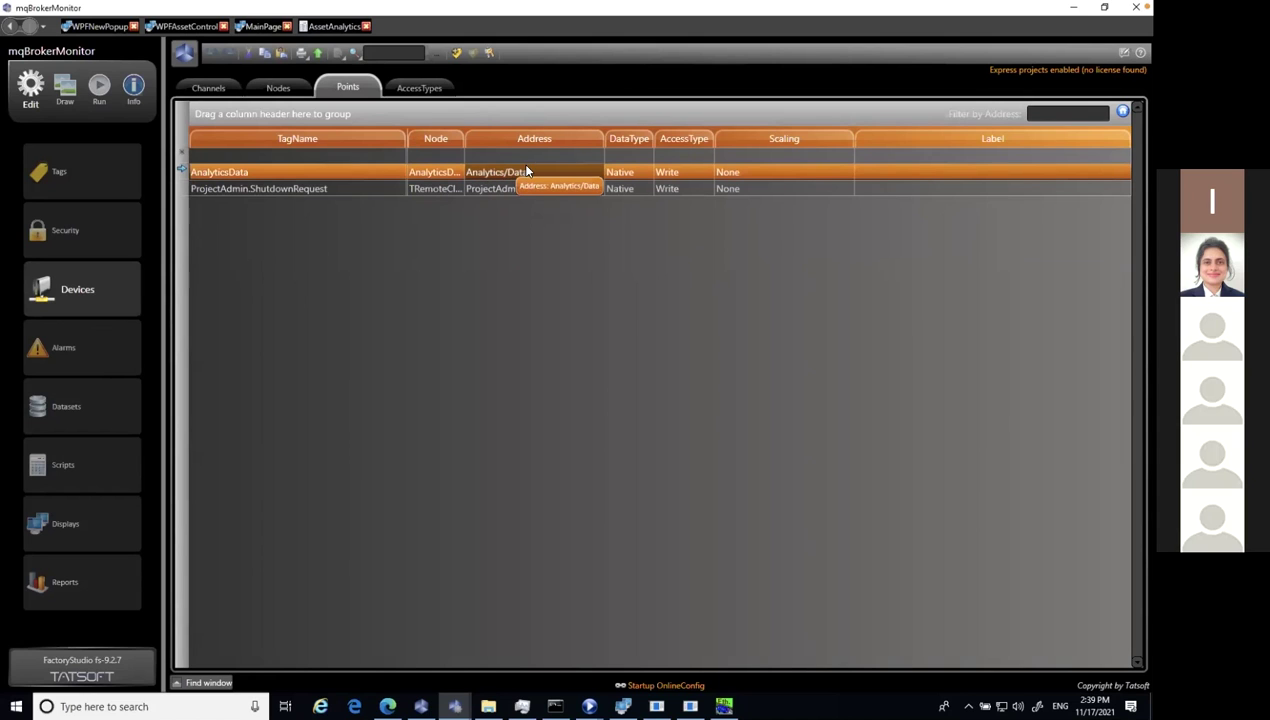
Browse the ProductionData provider's objects, collapse GroupID and expand Analytics down to the members of its Data node
click(102, 170)
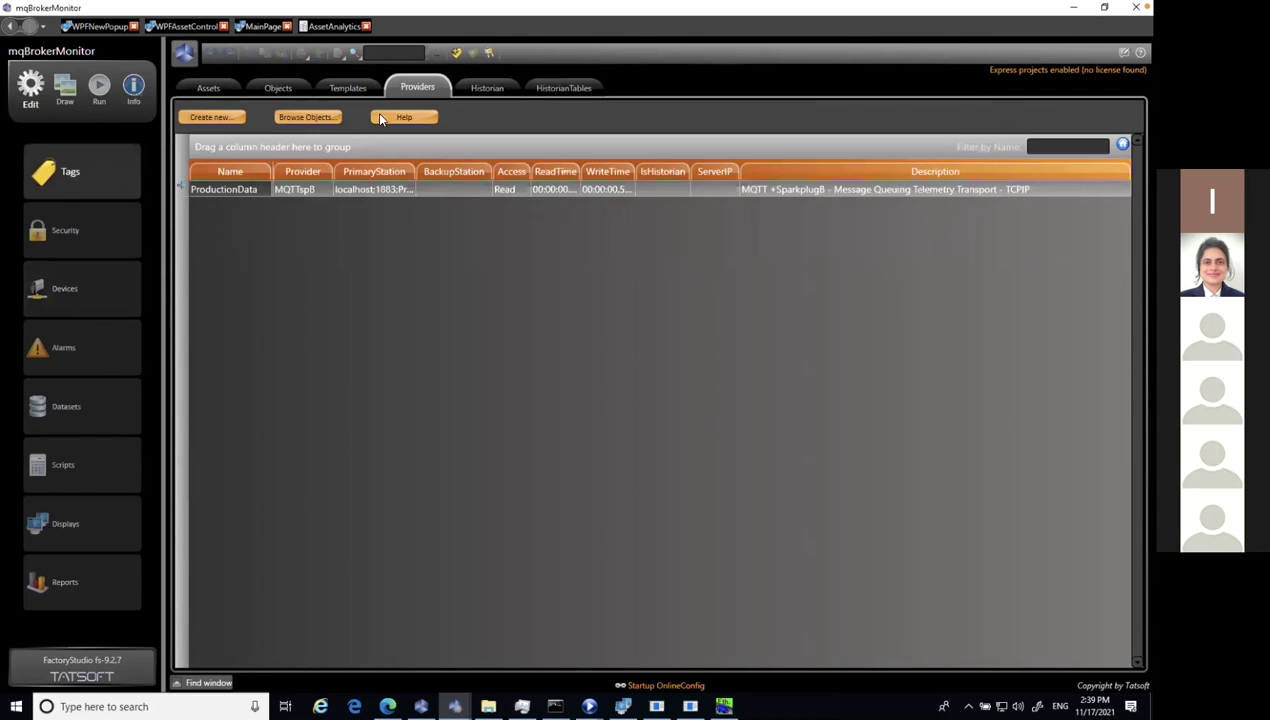
click(316, 118)
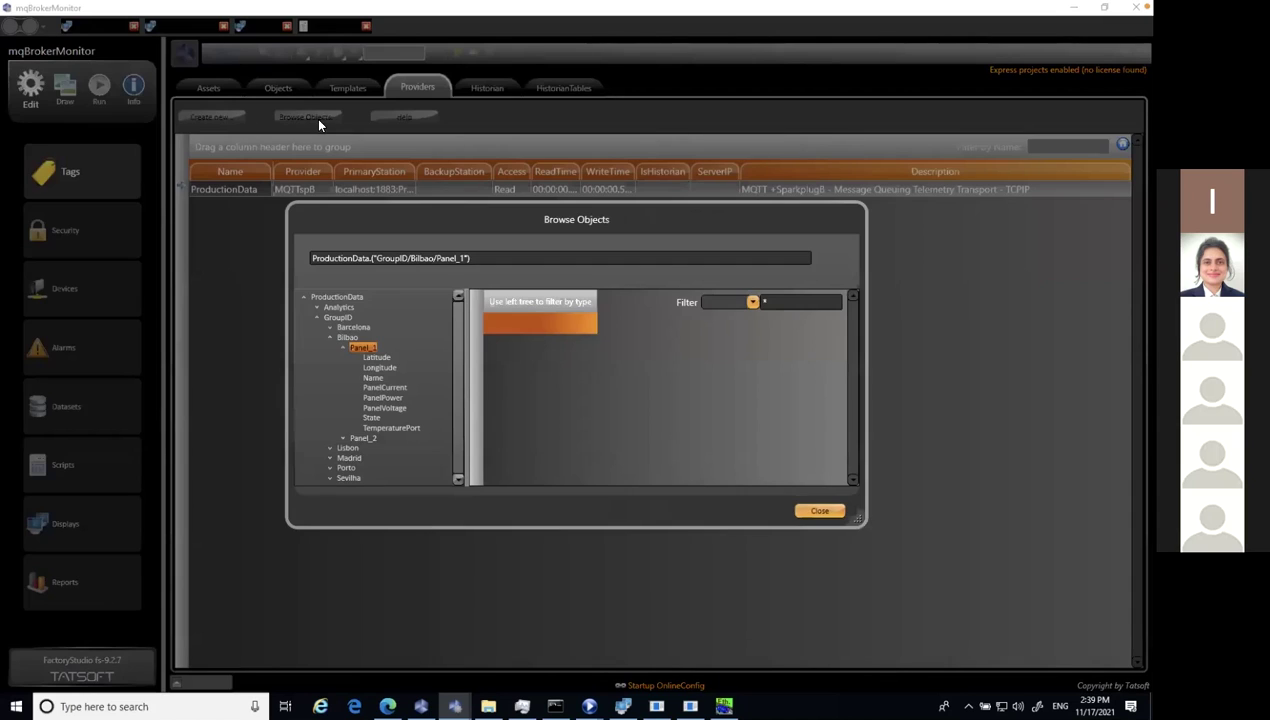
click(316, 318)
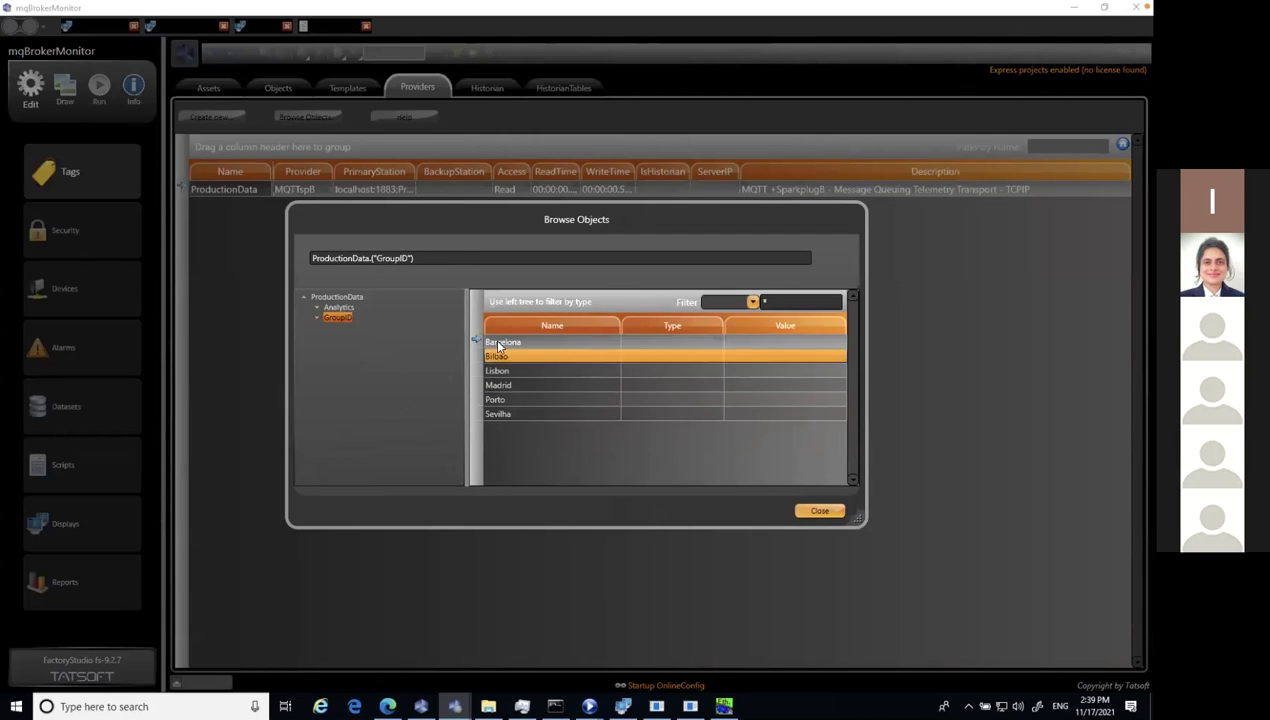
click(316, 307)
click(330, 318)
click(340, 308)
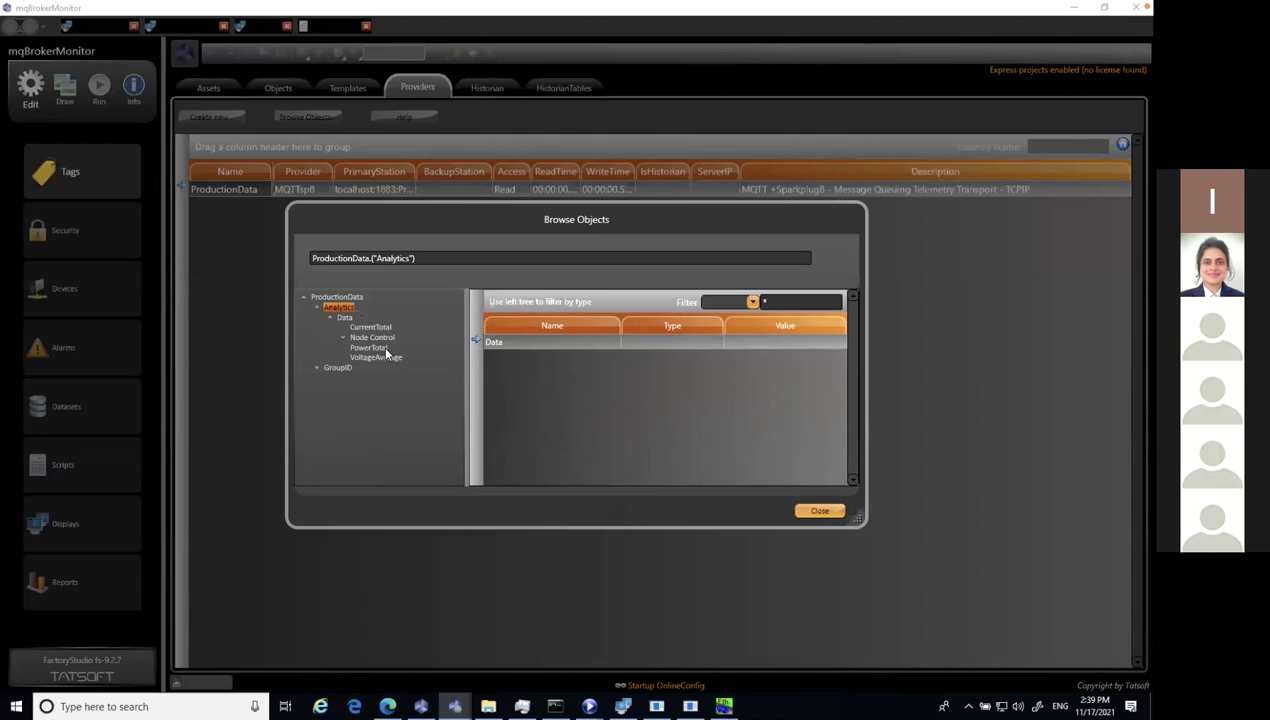
Switch to the running Startup Window and examine the Data Aggregation values for all assets
mouse_move(622, 705)
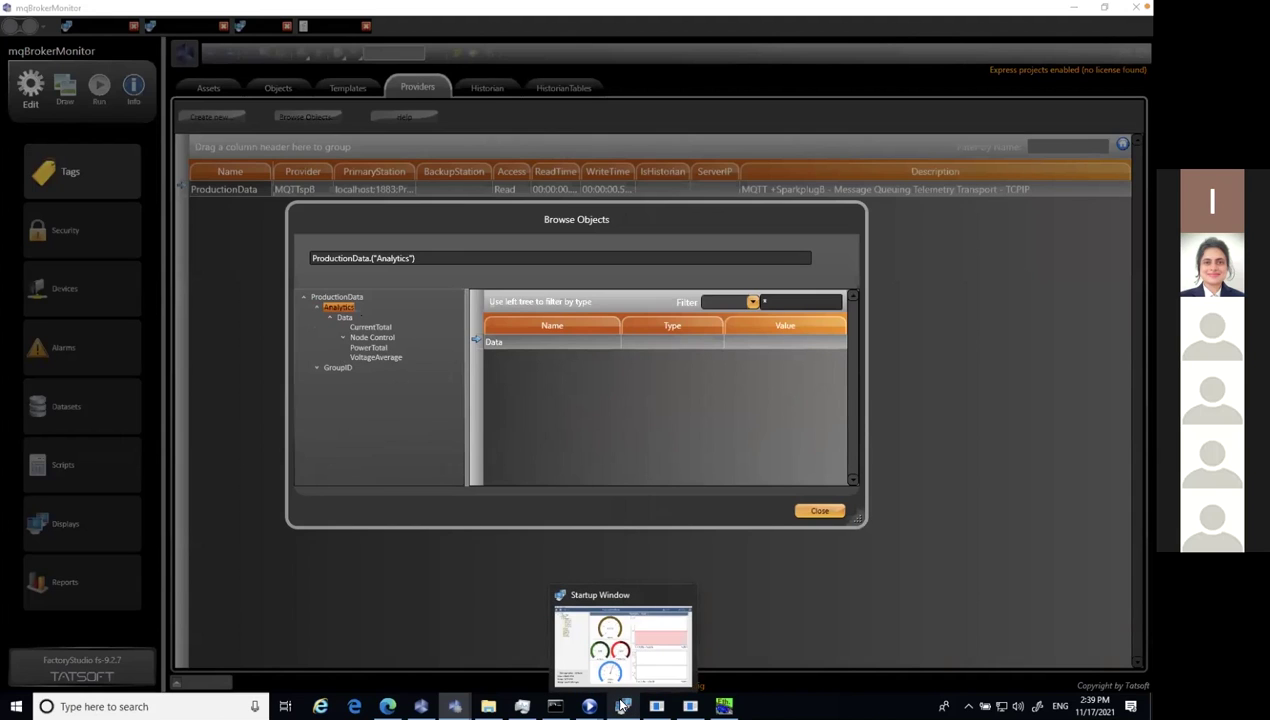
click(622, 705)
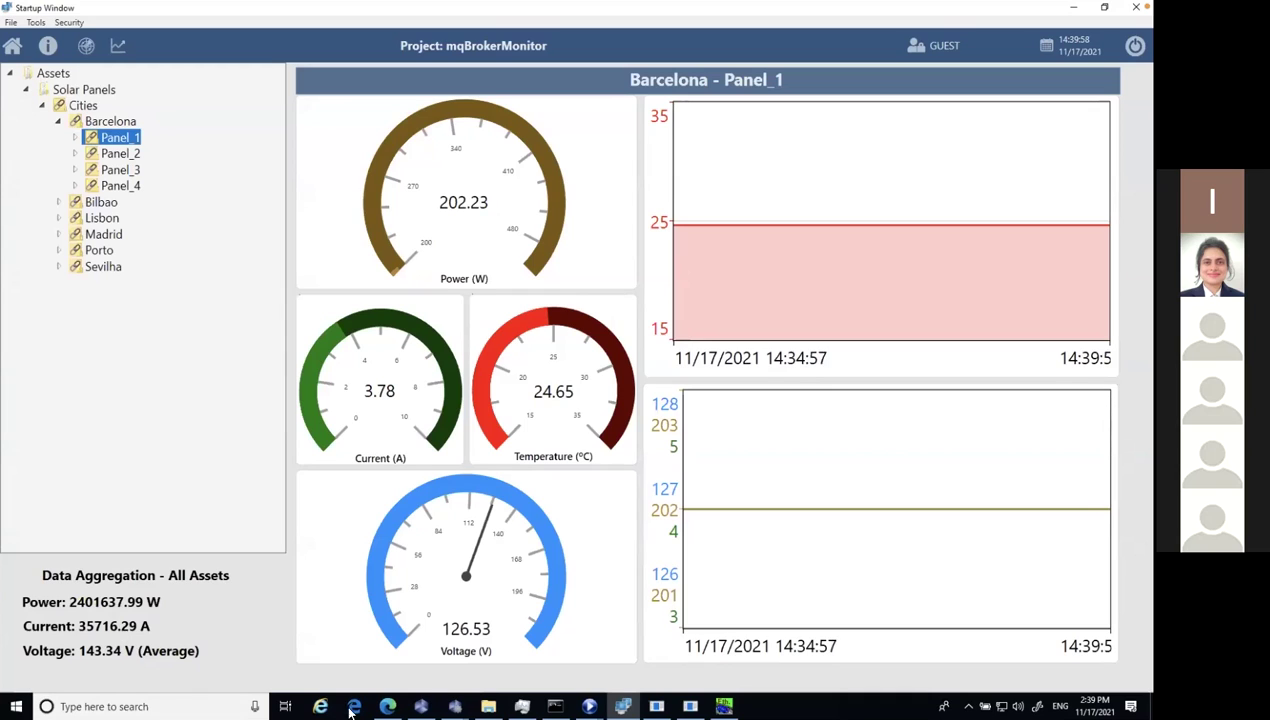
Switch back to the mqBrokerMonitor engineering window and examine the ProductionData.("GroupID") entry in the tag historian configuration
mouse_move(453, 706)
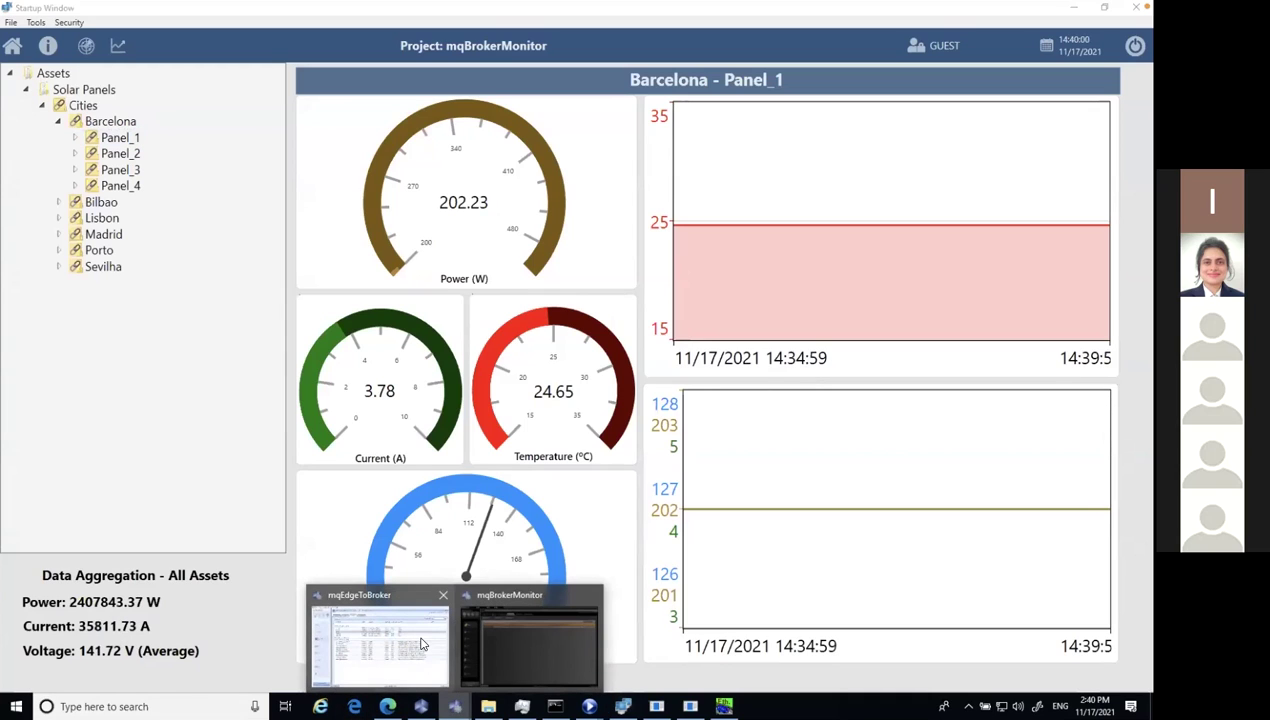
mouse_move(447, 643)
click(530, 645)
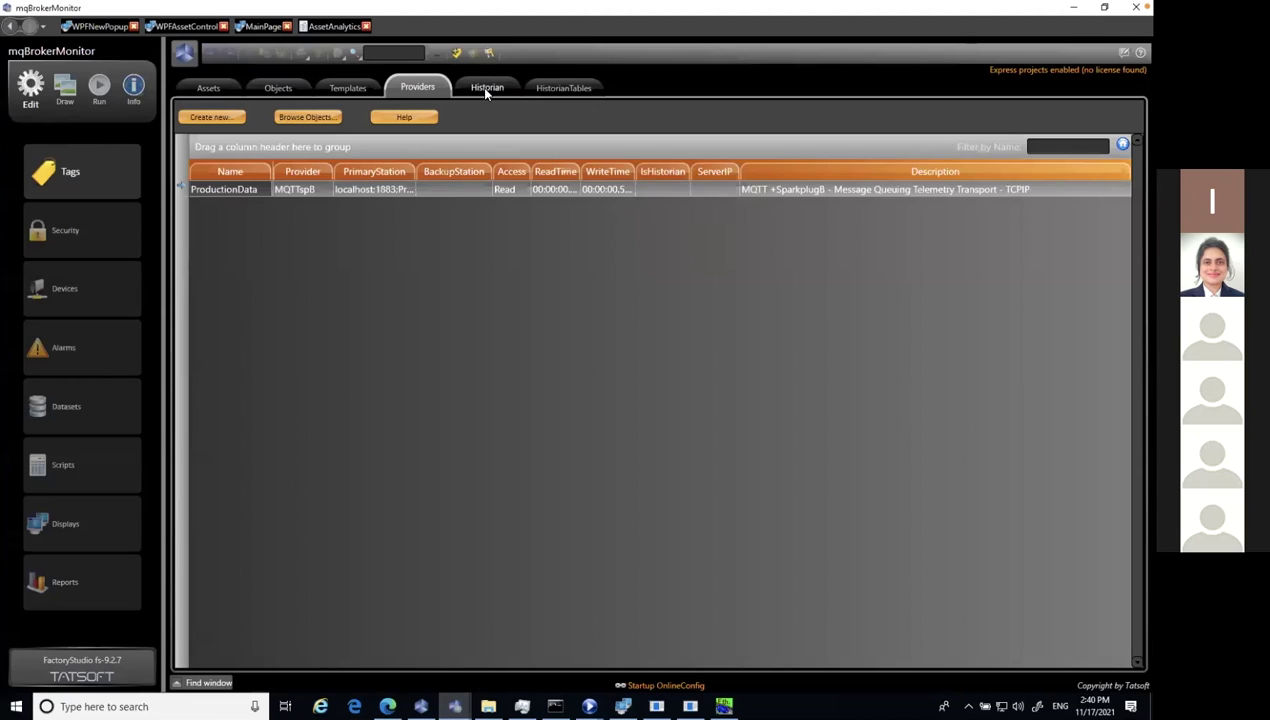
click(486, 90)
click(323, 257)
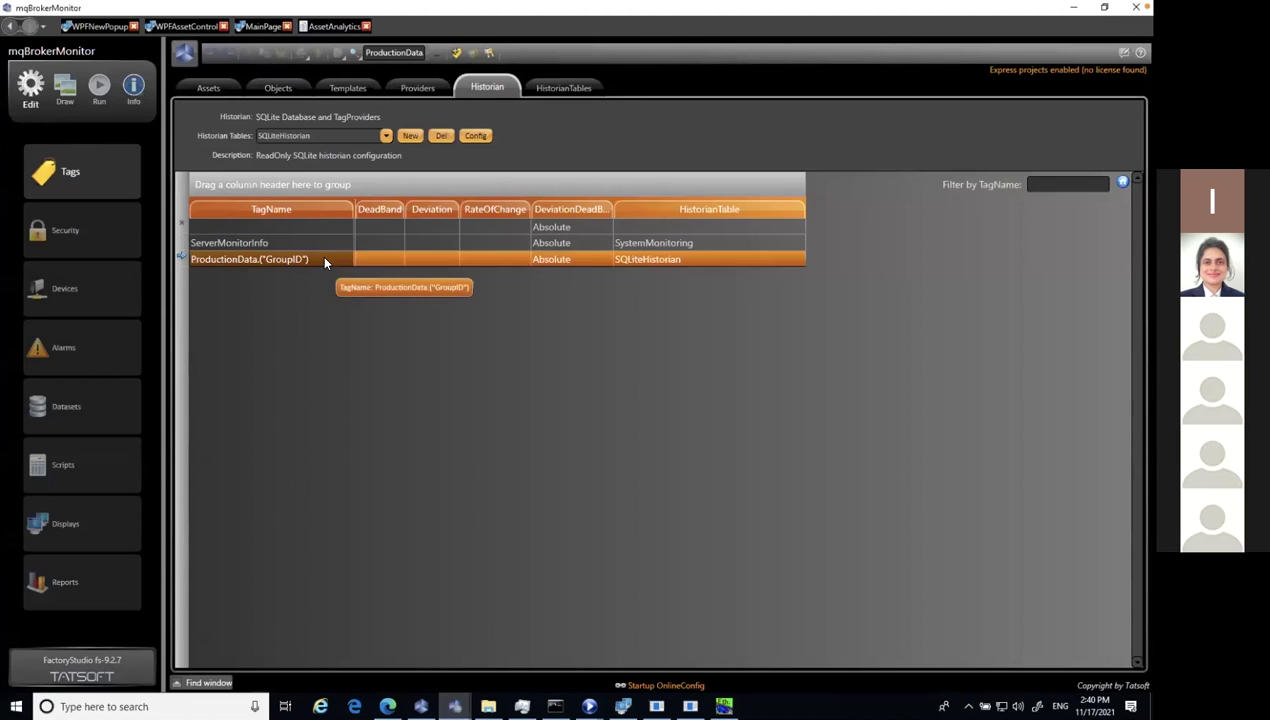